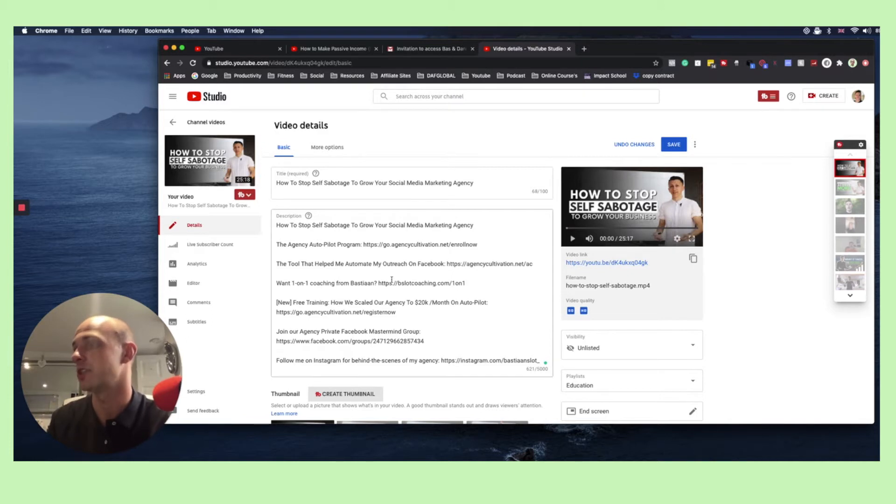
pyautogui.scroll(-1, 392, 277)
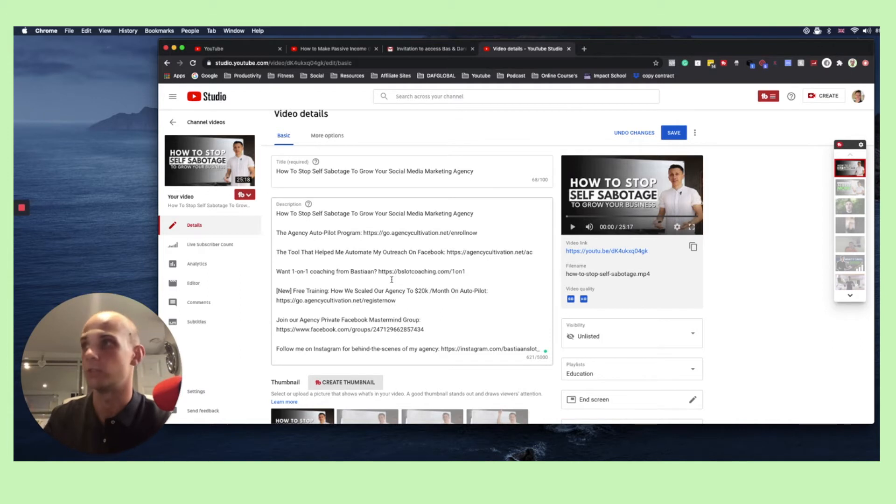
pyautogui.scroll(-2, 391, 279)
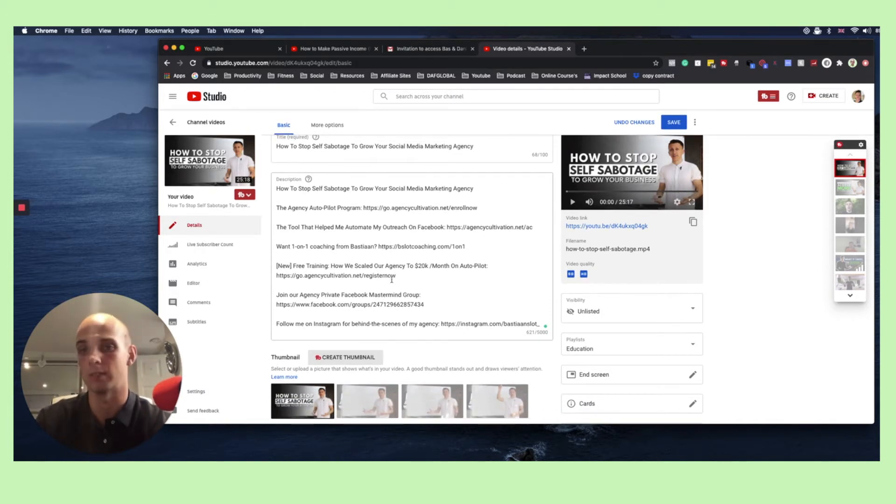
pyautogui.scroll(2, 391, 280)
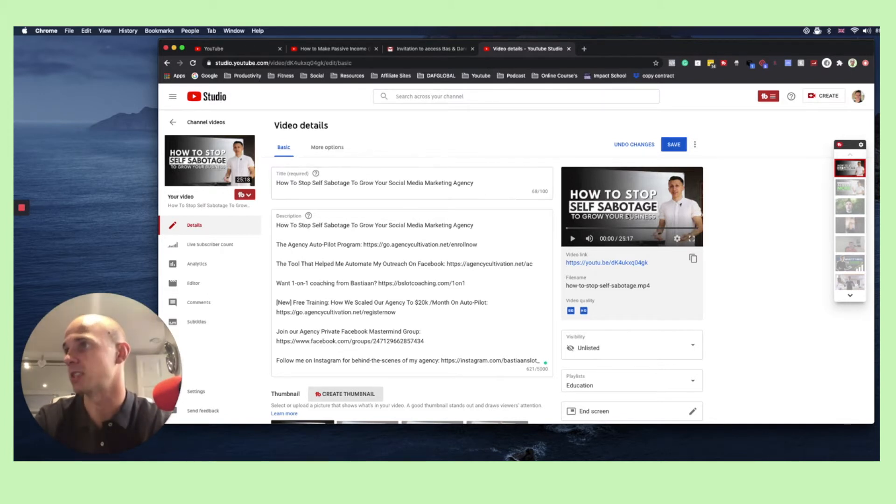
# Copy the full video title and explore it as a keyword in TubeBuddy's Keyword Explorer
pyautogui.moveTo(319, 185); pyautogui.dragTo(475, 183)
pyautogui.click(467, 182)
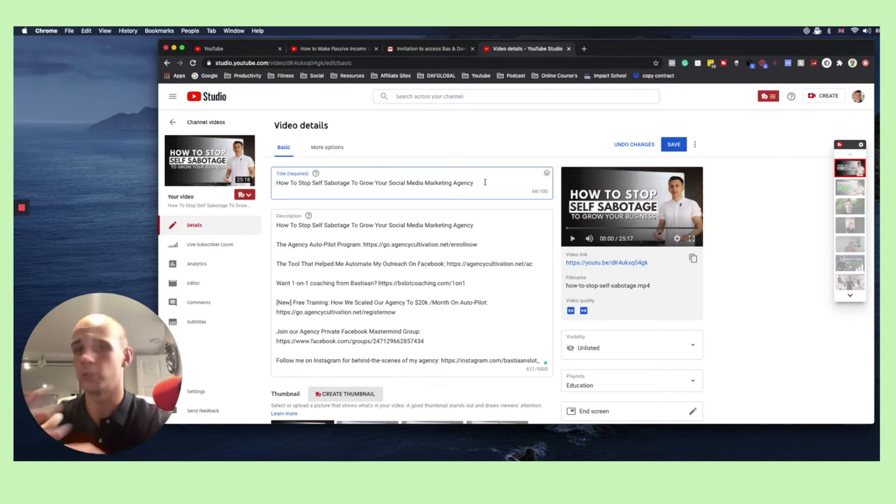
pyautogui.tripleClick(485, 183)
pyautogui.press('super+c')
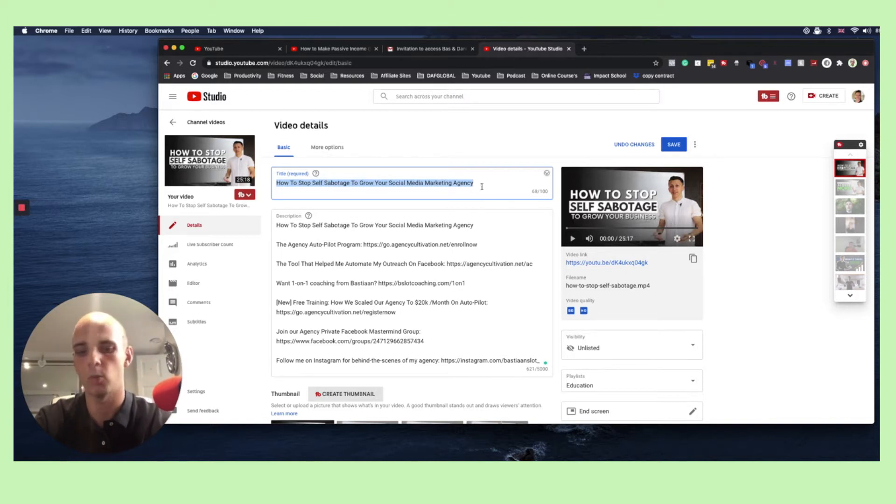
pyautogui.scroll(-1, 411, 145)
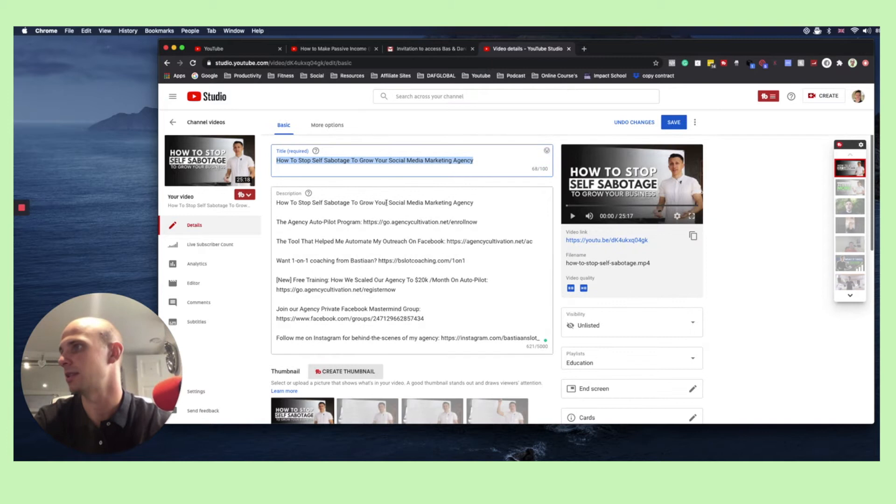
pyautogui.scroll(-3, 376, 152)
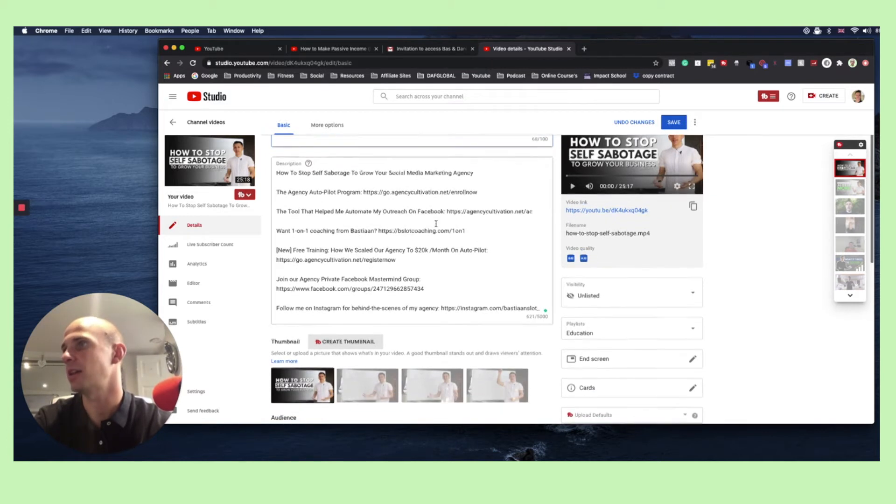
pyautogui.scroll(-10, 440, 234)
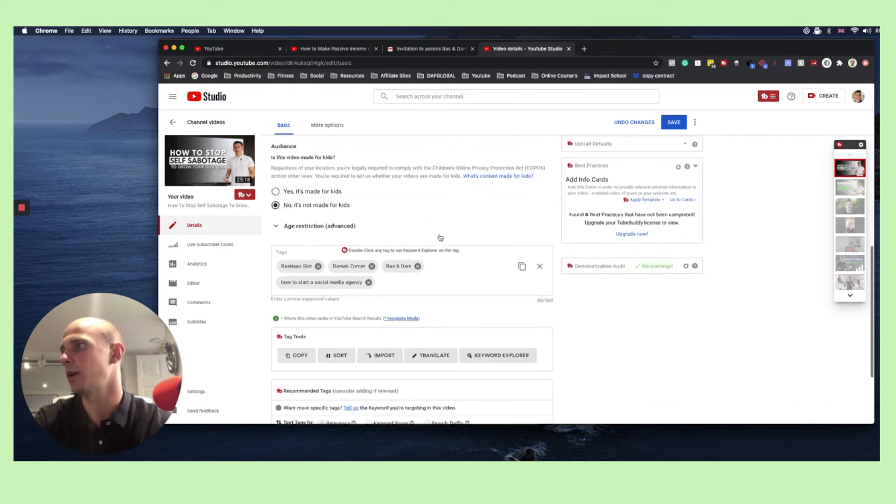
pyautogui.click(507, 352)
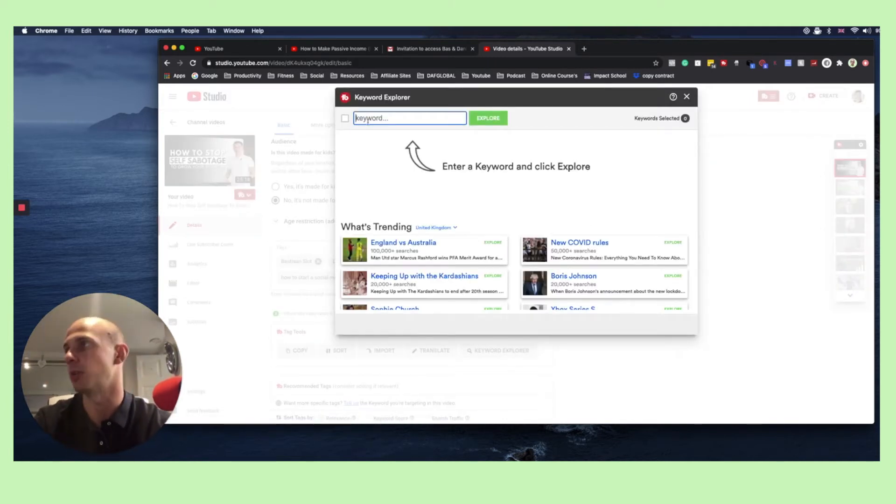
pyautogui.press('super+v')
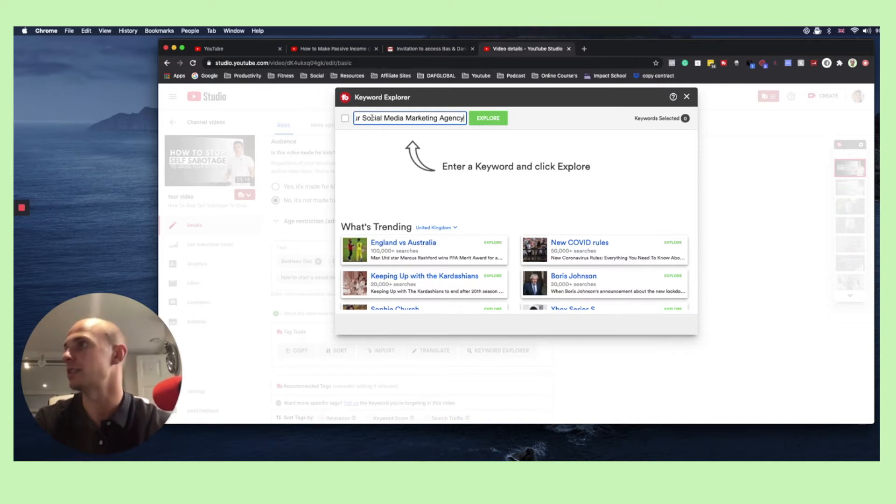
pyautogui.press('Return')
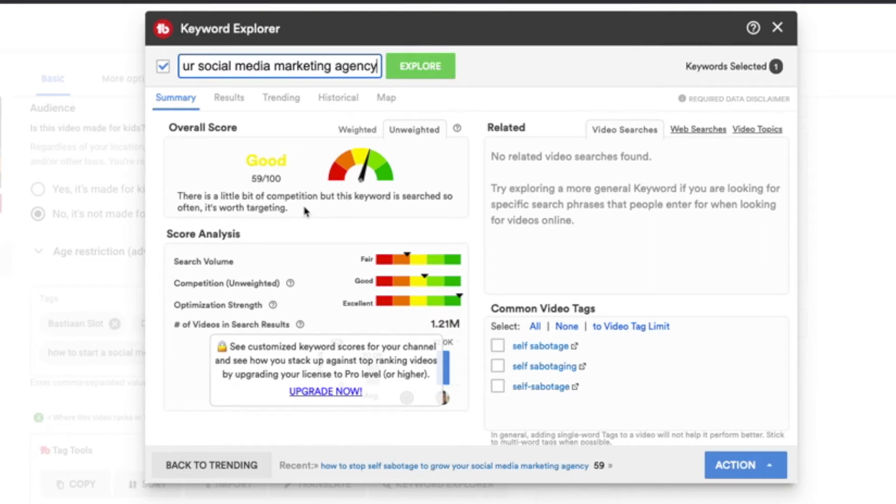
# Examine the overall score and score analysis for the explored title keyword
pyautogui.click(365, 137)
pyautogui.click(746, 52)
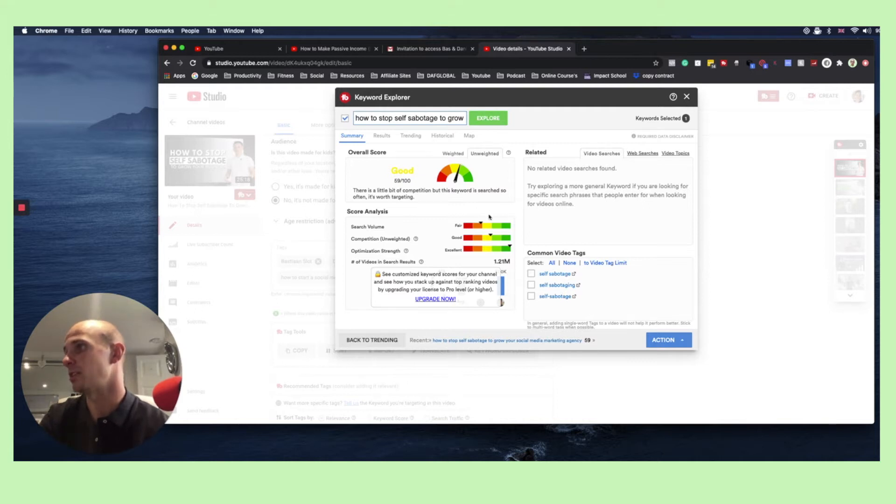
pyautogui.tripleClick(374, 218)
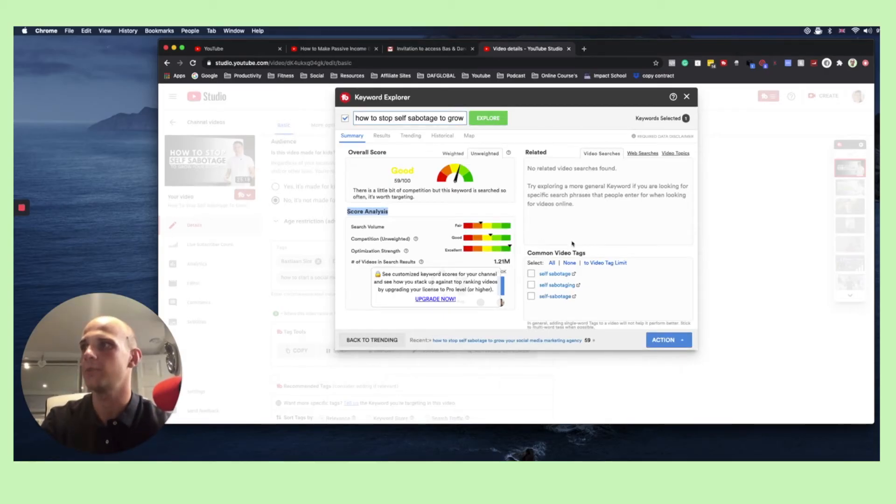
# Select the common video tags "self sabotage", "self sabotaging" and "self-sabotage", insert them with the title keyword into the current video, and close Keyword Explorer
pyautogui.click(532, 277)
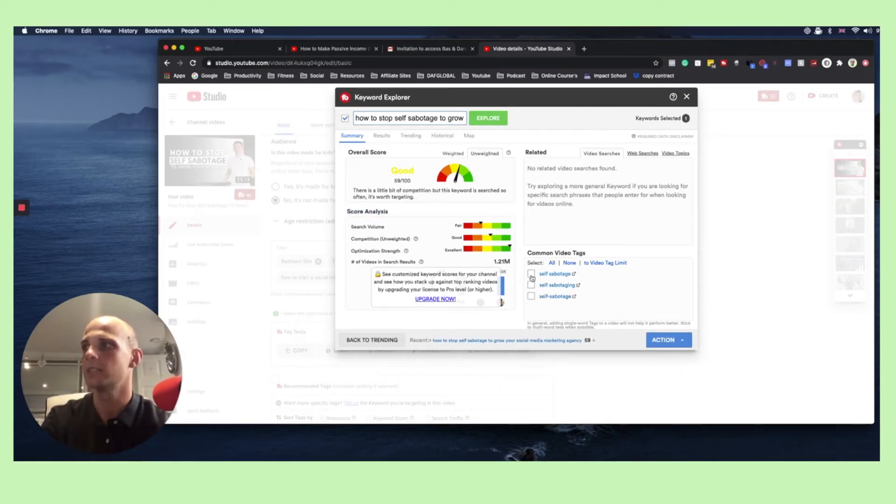
pyautogui.click(532, 285)
pyautogui.click(532, 296)
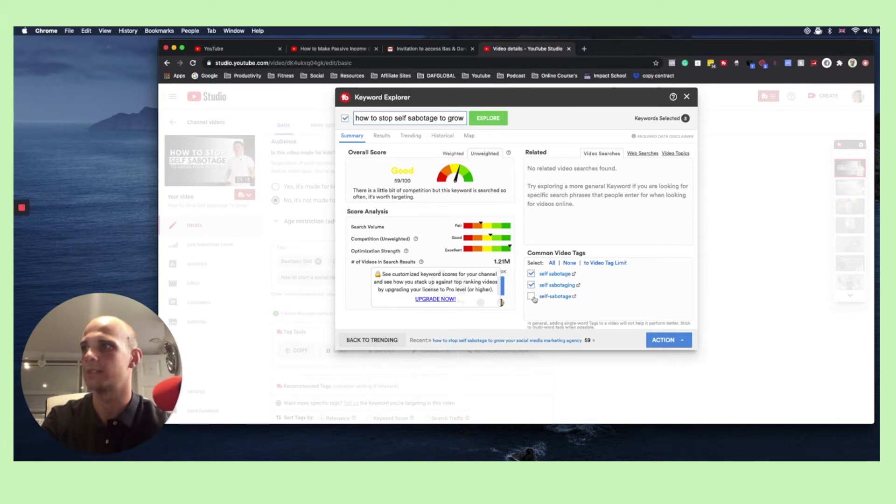
pyautogui.click(682, 341)
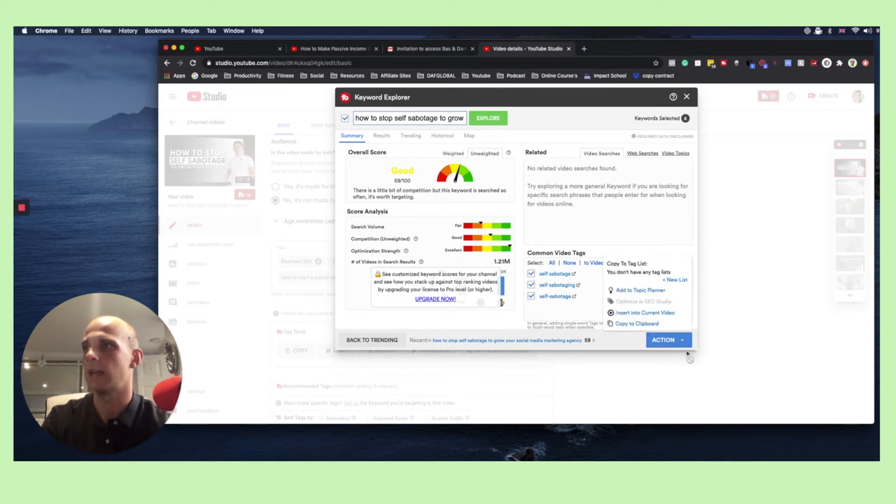
pyautogui.click(652, 314)
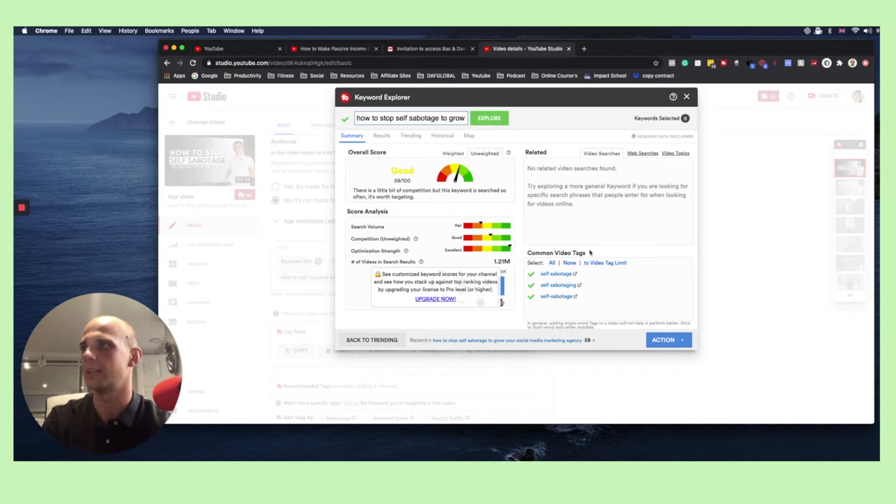
pyautogui.click(688, 97)
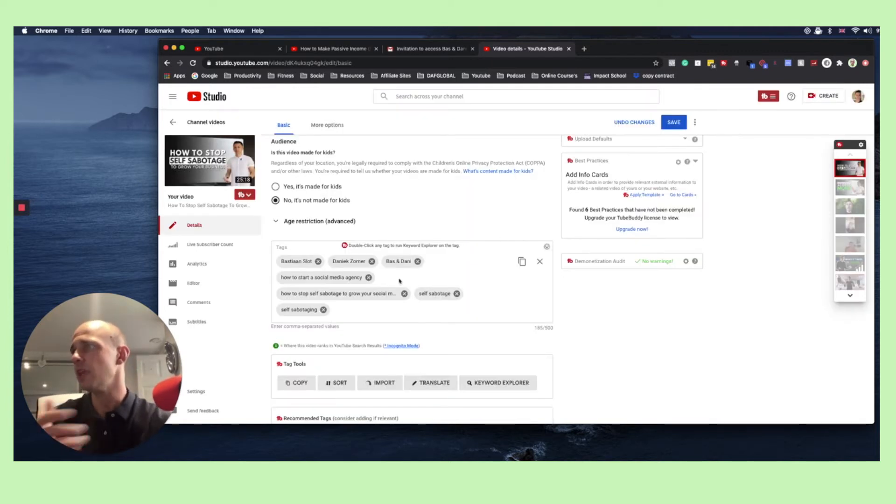
# Check the video's title, the first line of its description and its tag list for the same keyword phrase
pyautogui.scroll(2, 347, 233)
pyautogui.scroll(5, 348, 233)
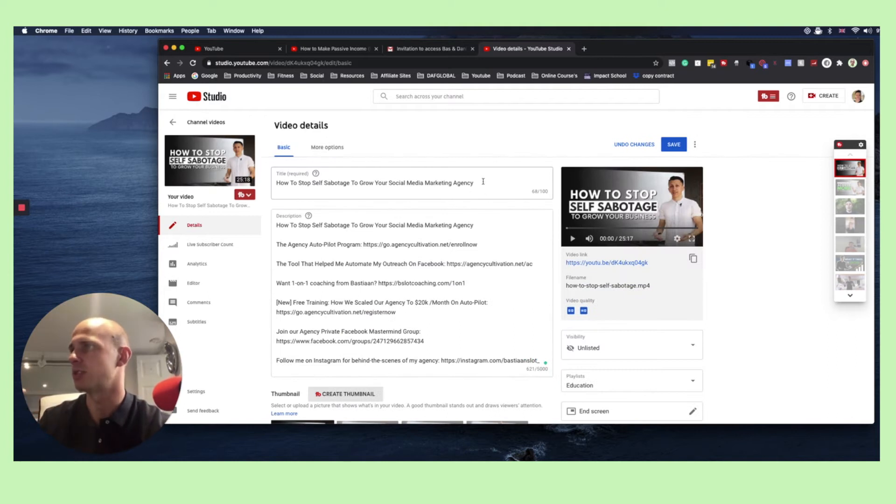
pyautogui.tripleClick(343, 184)
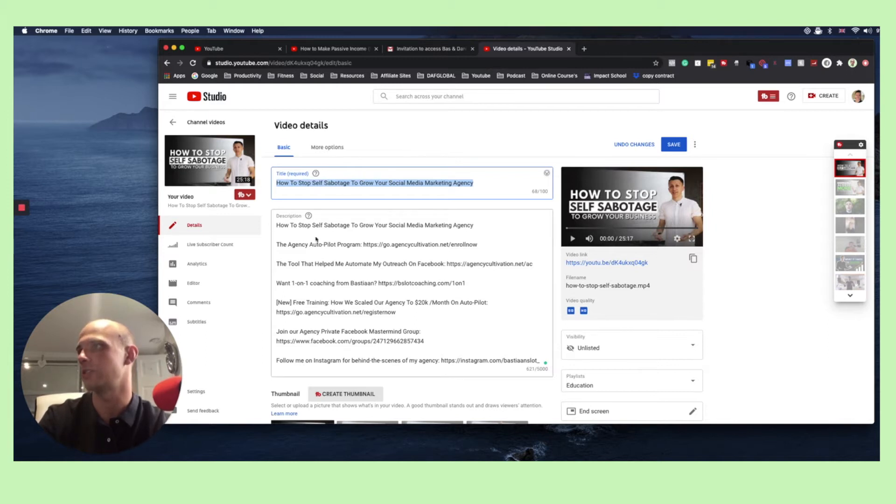
pyautogui.tripleClick(390, 226)
pyautogui.click(428, 245)
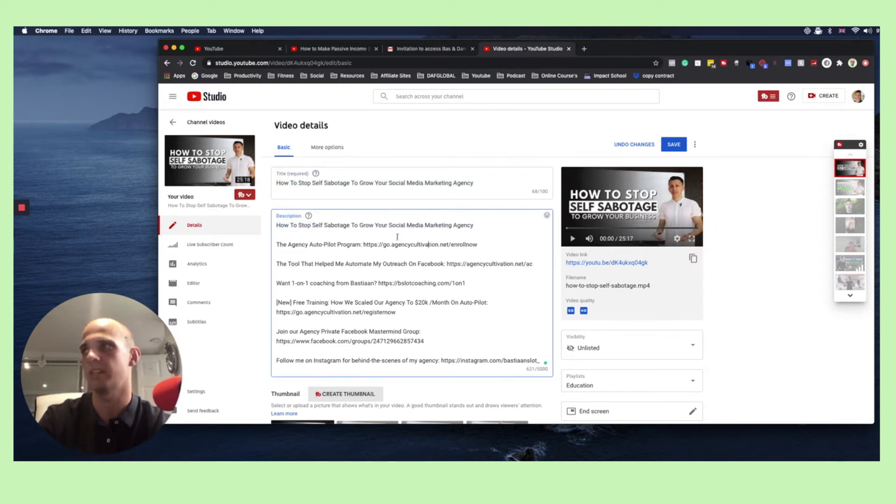
pyautogui.scroll(-7, 444, 293)
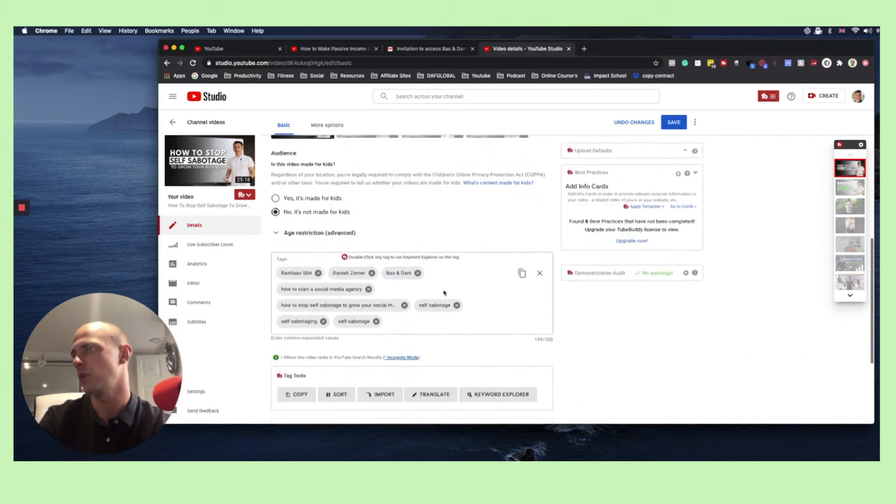
pyautogui.scroll(-1, 444, 293)
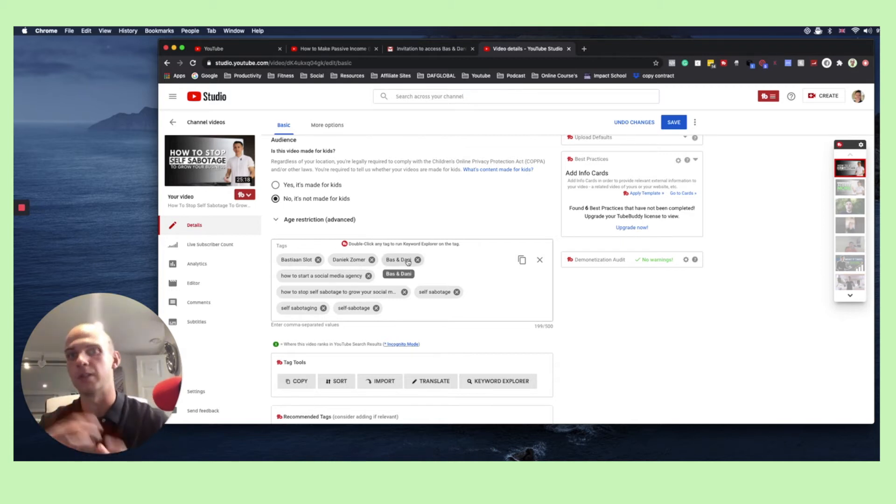
pyautogui.scroll(1, 434, 269)
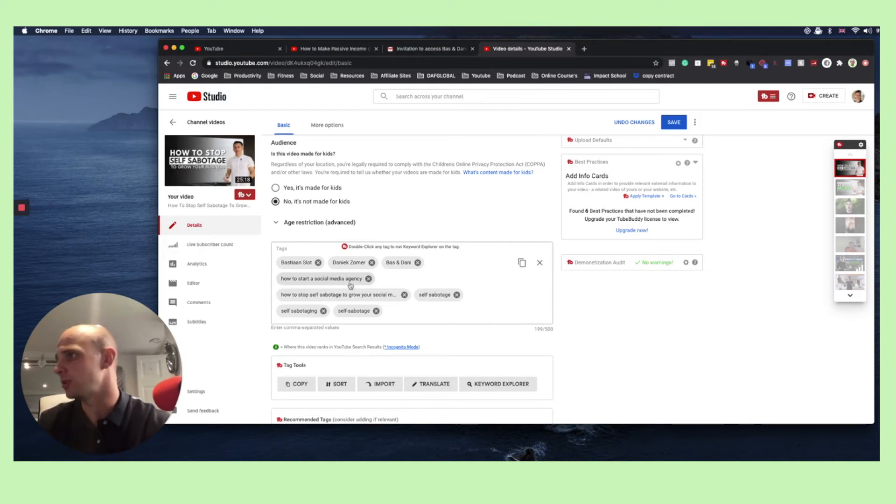
# Explore the keyword "how to get social media marketing clients" in Keyword Explorer
pyautogui.click(406, 313)
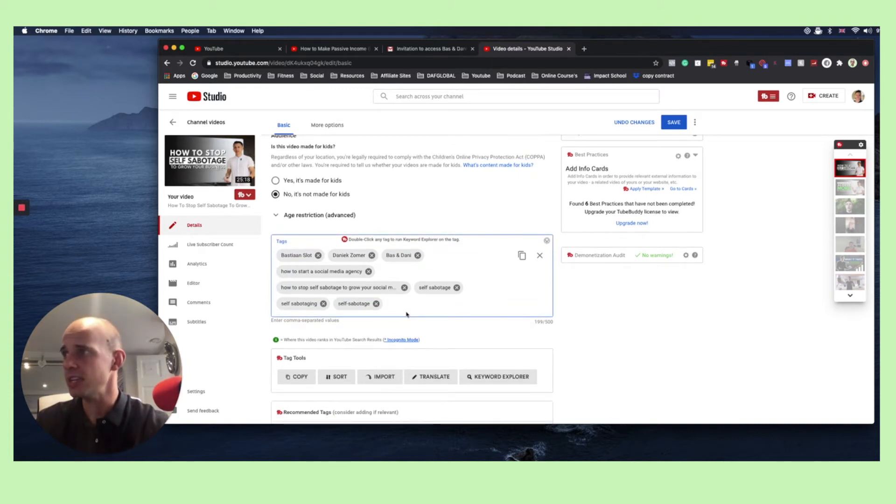
pyautogui.click(485, 378)
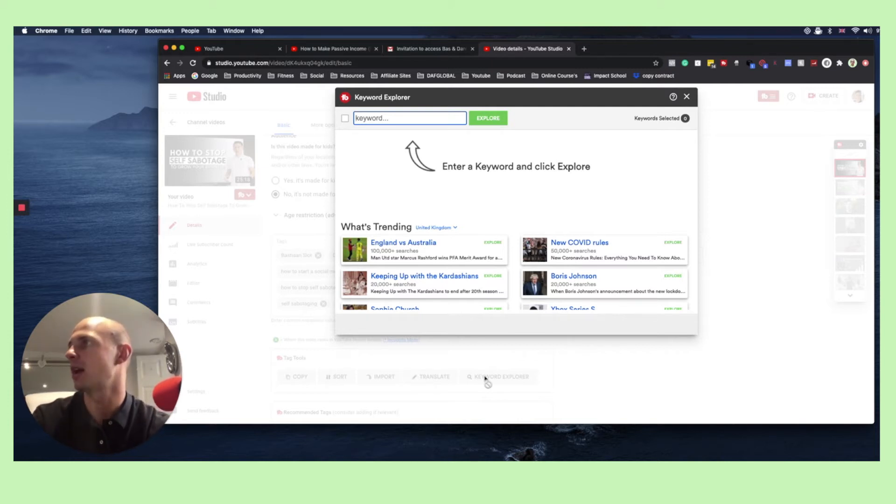
pyautogui.write('how')
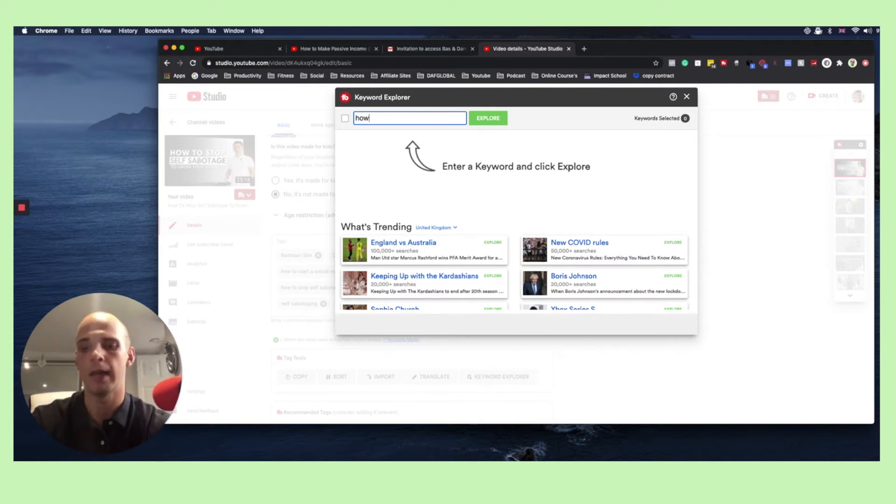
pyautogui.write(' to get social')
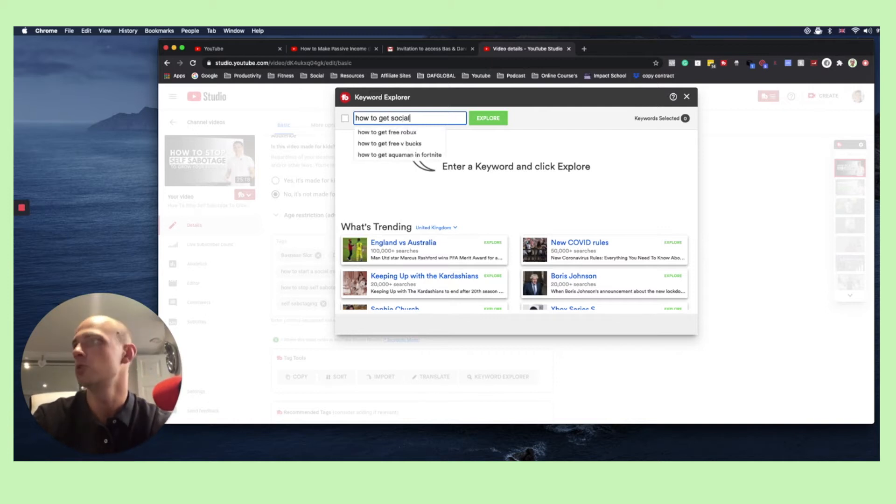
pyautogui.write(' media marketing clients')
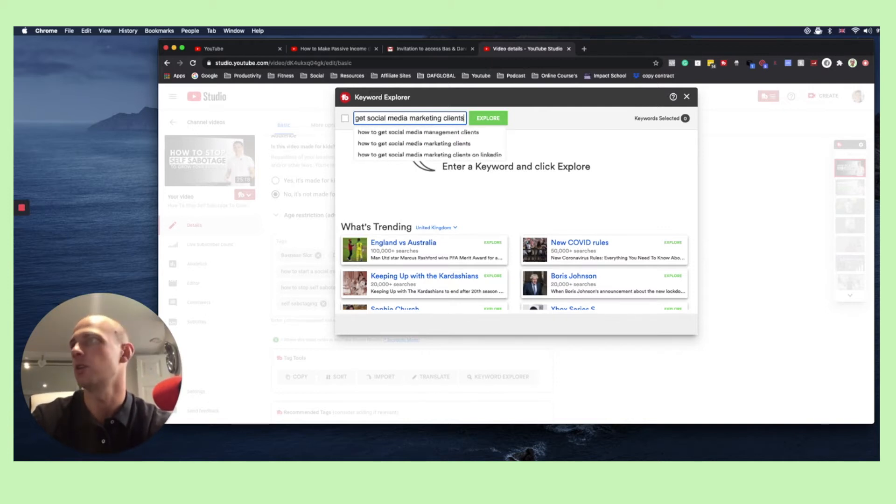
pyautogui.press('Return')
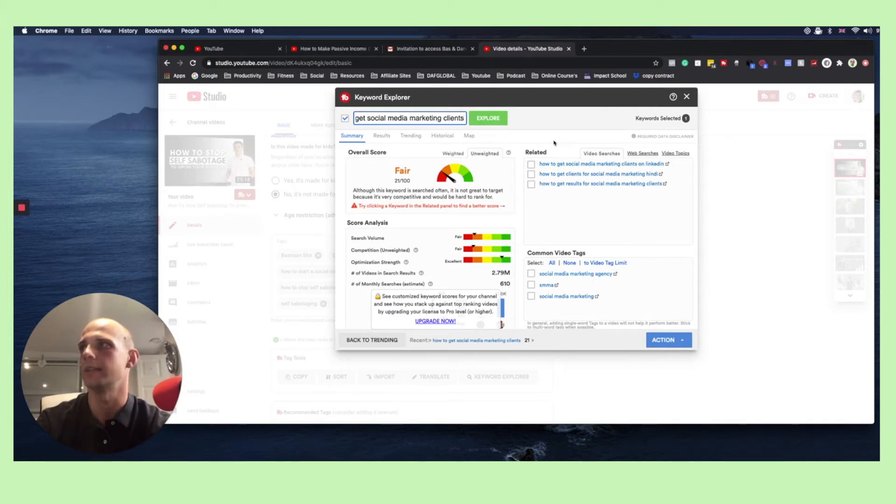
# Extend the keyword to "how to get social media marketing clients on linkedin", explore it and insert it into the current video's tags
pyautogui.click(463, 118)
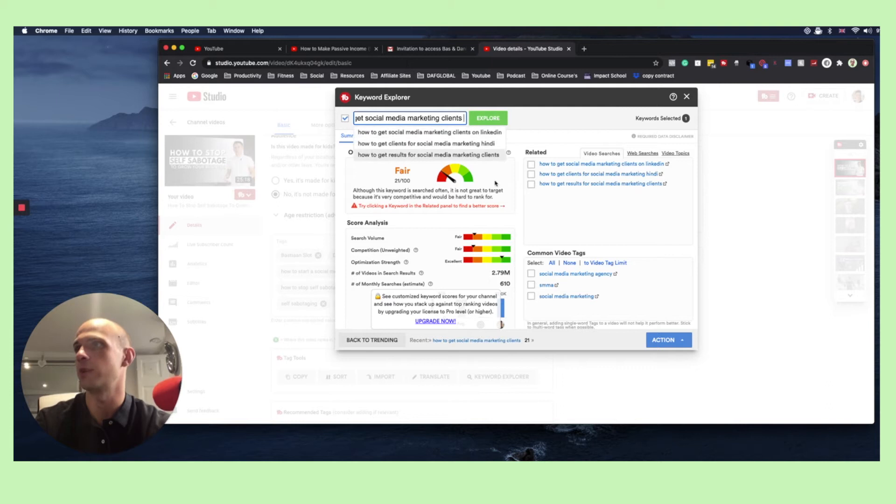
pyautogui.write('on lin')
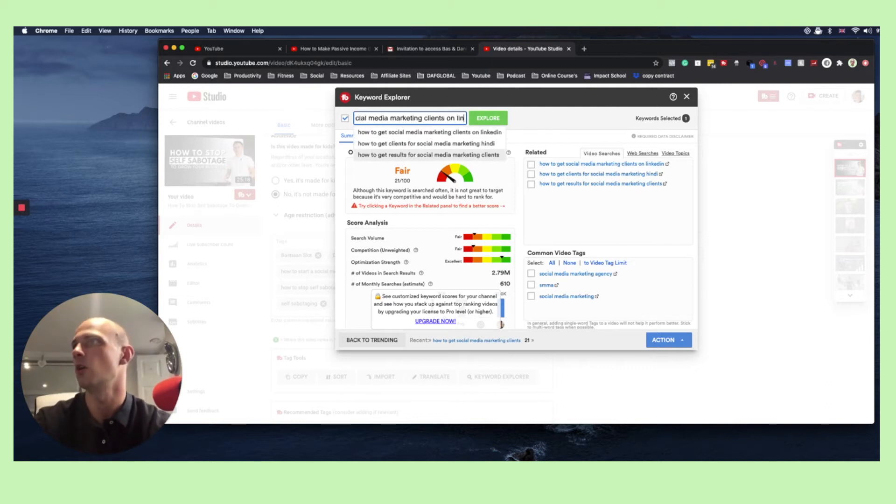
pyautogui.write('kedin')
pyautogui.press('Return')
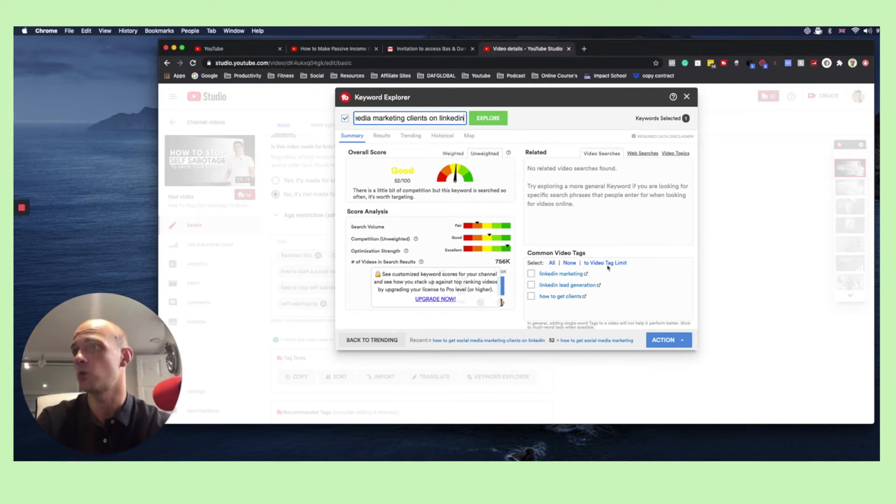
pyautogui.click(681, 341)
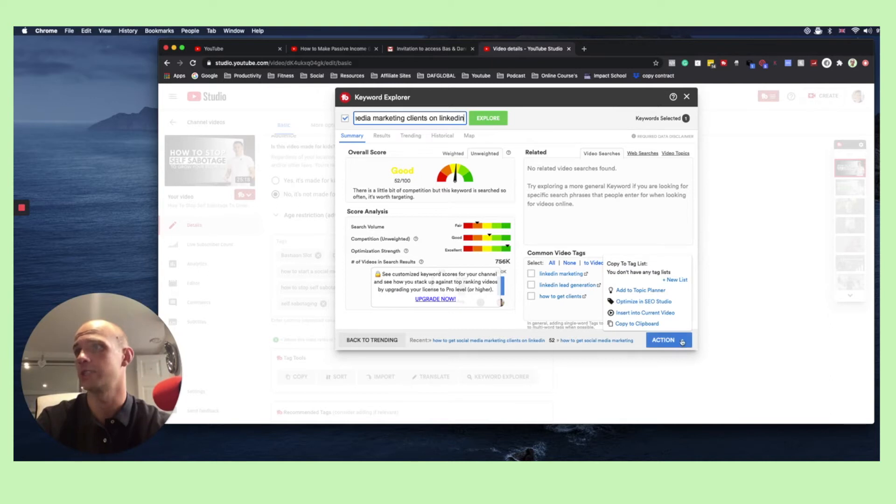
pyautogui.click(644, 314)
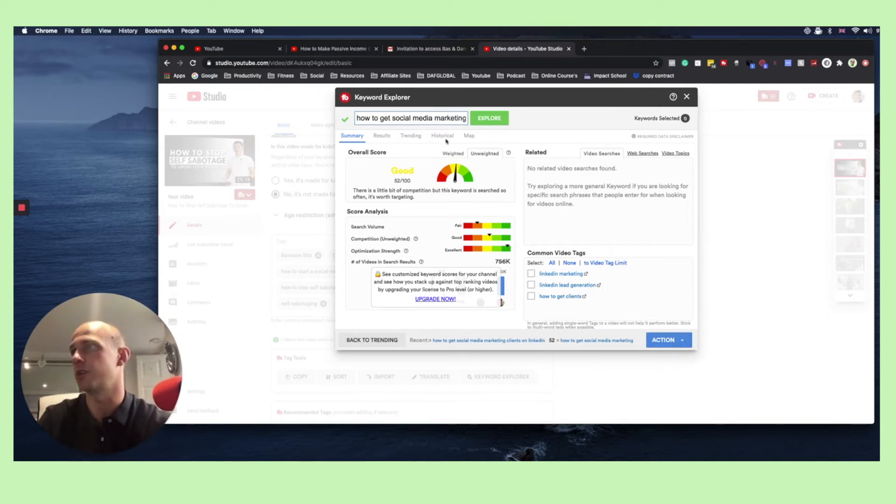
# Explore the keyword "linkedin lead generation" in Keyword Explorer
pyautogui.click(429, 121)
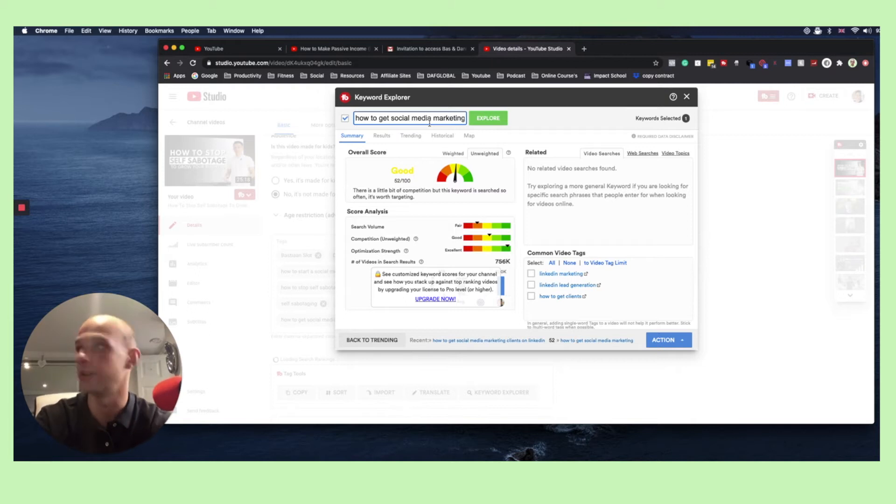
pyautogui.tripleClick(430, 123)
pyautogui.write('linkedin')
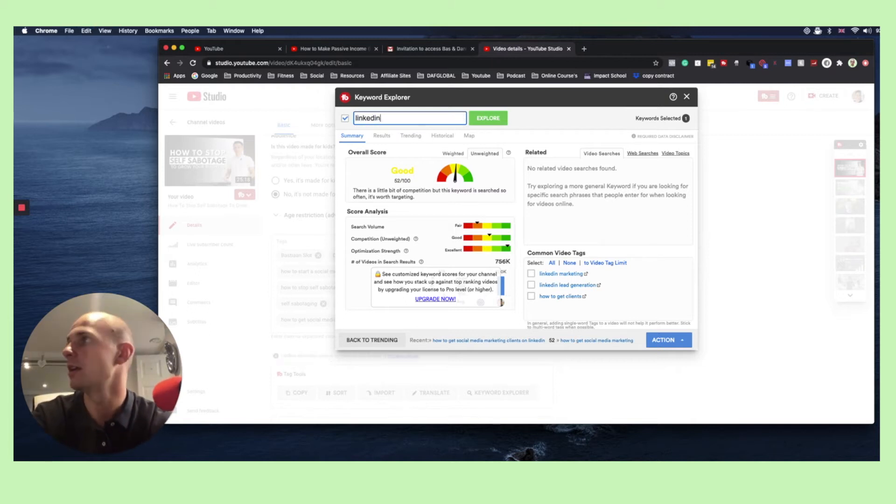
pyautogui.write(' lead generasty')
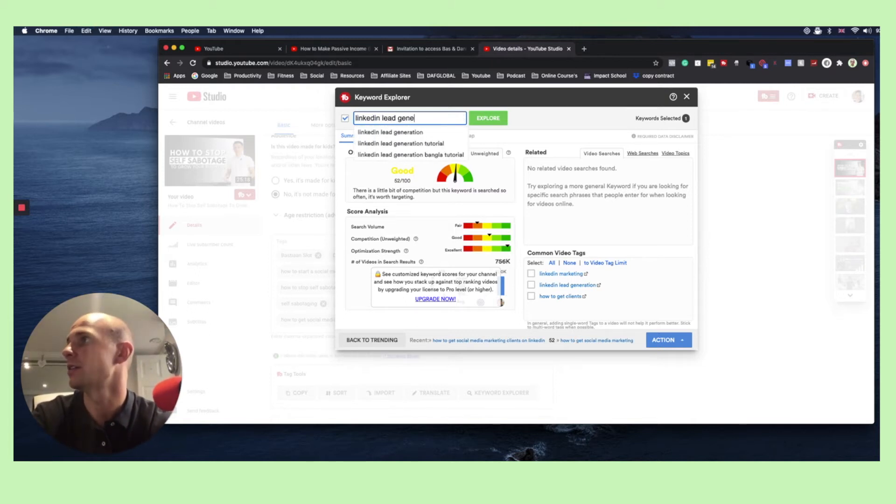
pyautogui.press('BackSpace')
pyautogui.press('BackSpace')
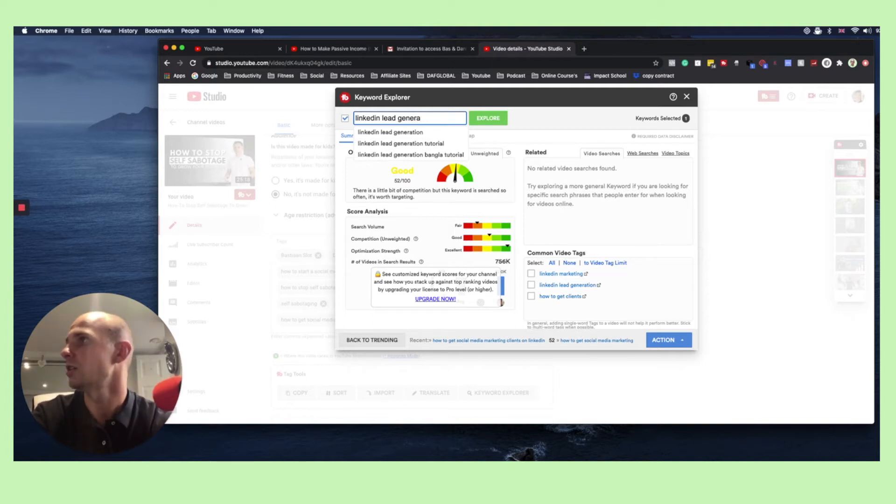
pyautogui.write('tion')
pyautogui.press('Return')
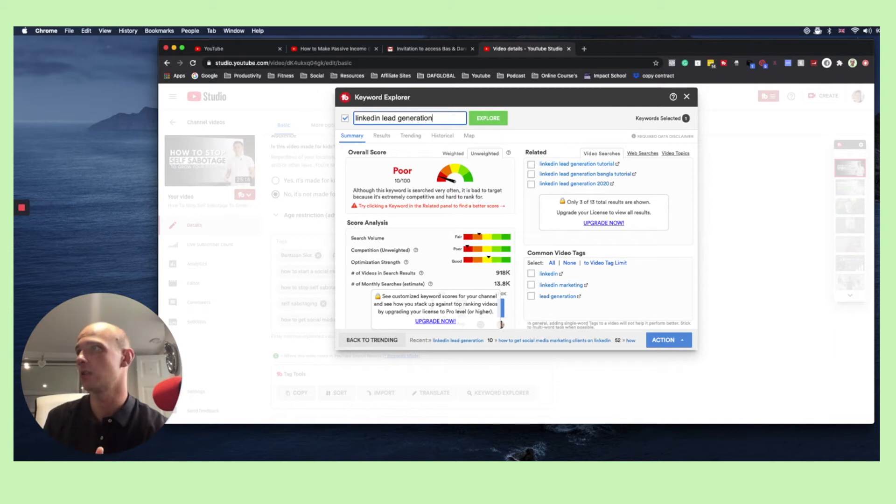
# Extend the keyword to "linkedin lead generation tutorial" and explore it
pyautogui.write('tutorial')
pyautogui.press('Return')
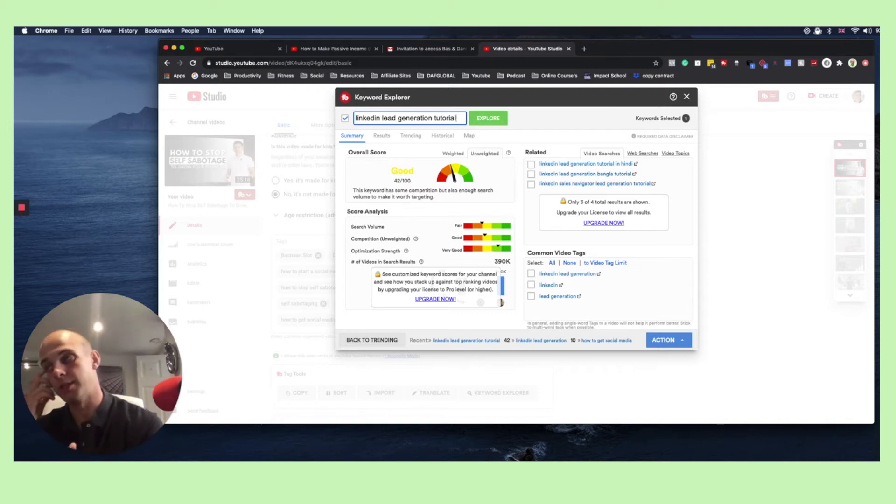
# Extend the keyword to "linkedin lead generation tutorial 2020", explore it and insert it into the current video's tags
pyautogui.write('2020')
pyautogui.press('Return')
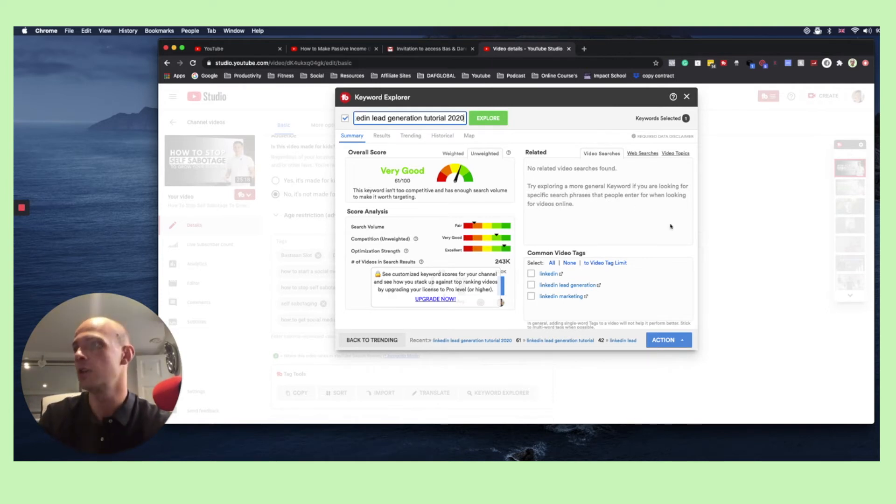
pyautogui.click(683, 343)
pyautogui.click(682, 342)
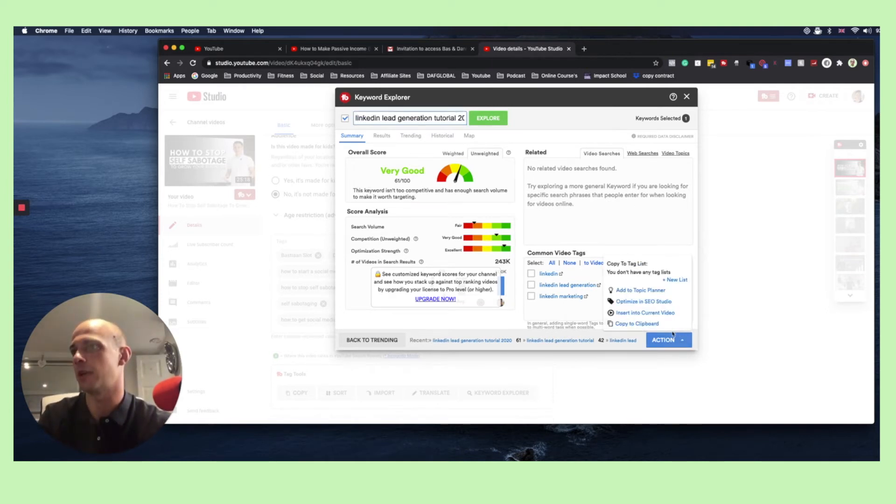
pyautogui.click(665, 314)
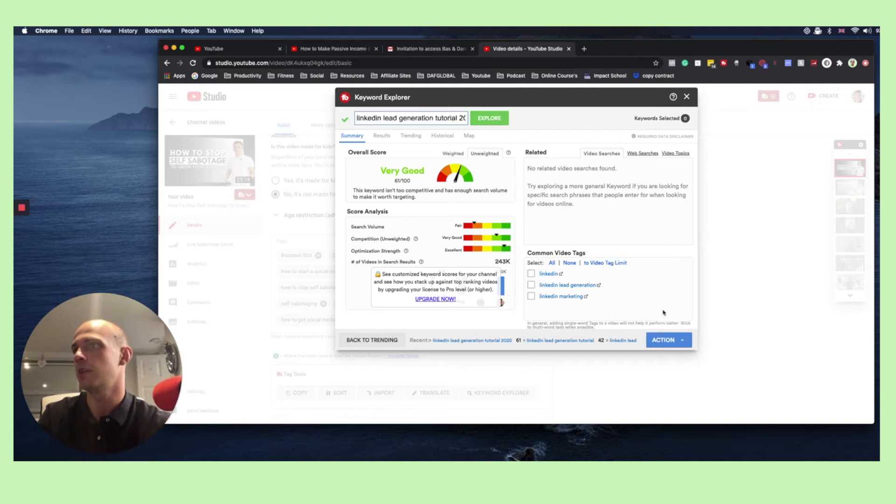
# Replace the keyword with "linkedin marketing" and explore it
pyautogui.click(451, 118)
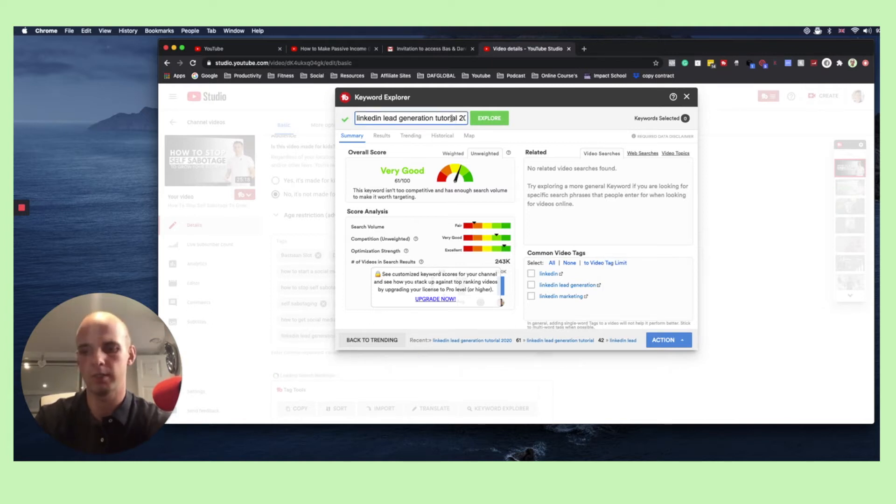
pyautogui.press('super+a')
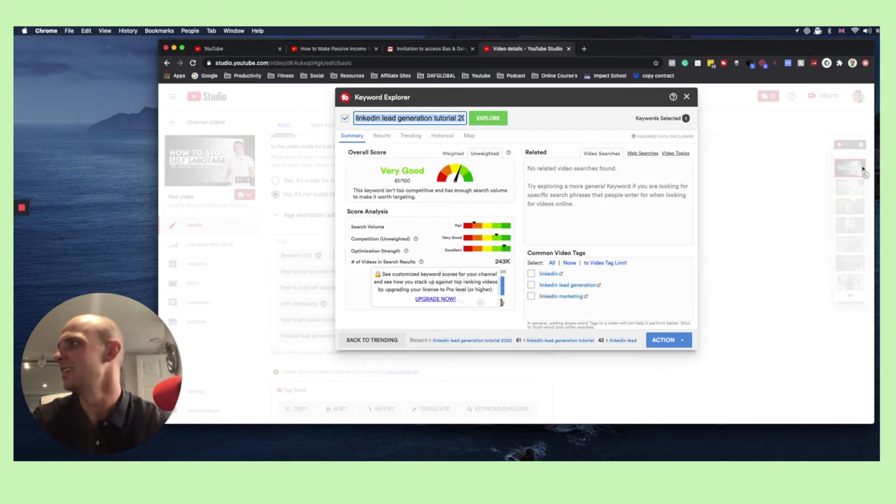
pyautogui.click(455, 119)
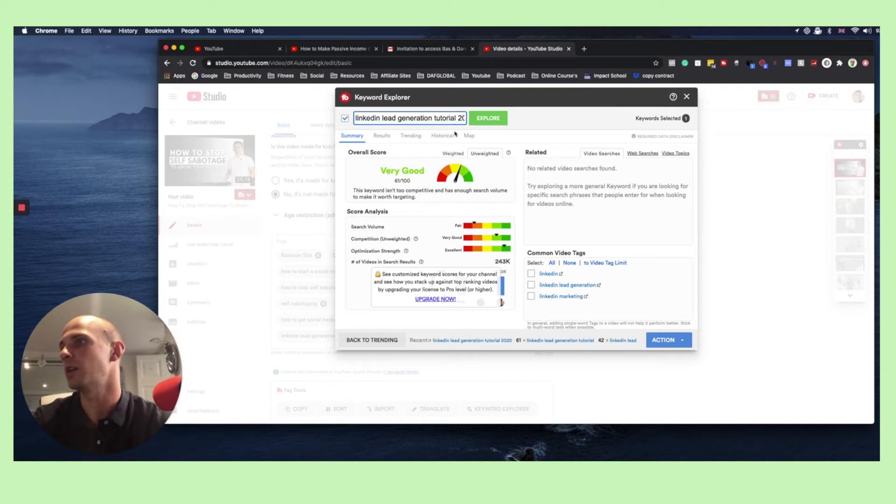
pyautogui.press('super+a')
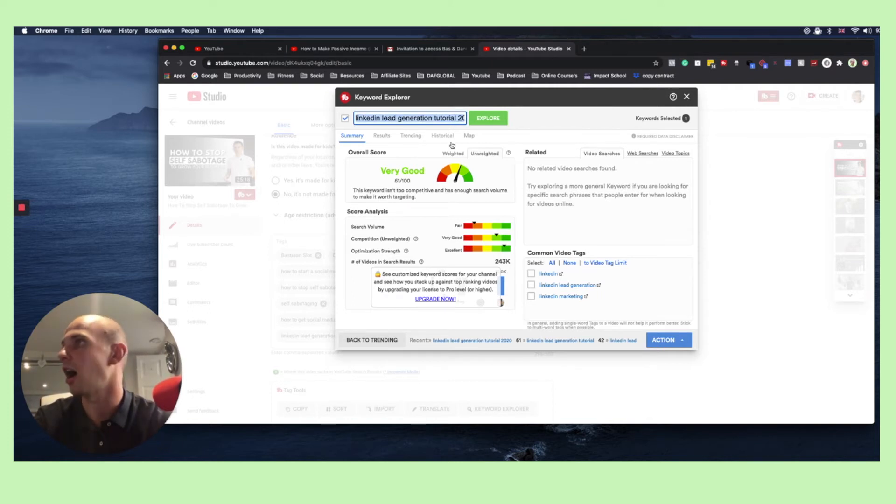
pyautogui.press('BackSpace')
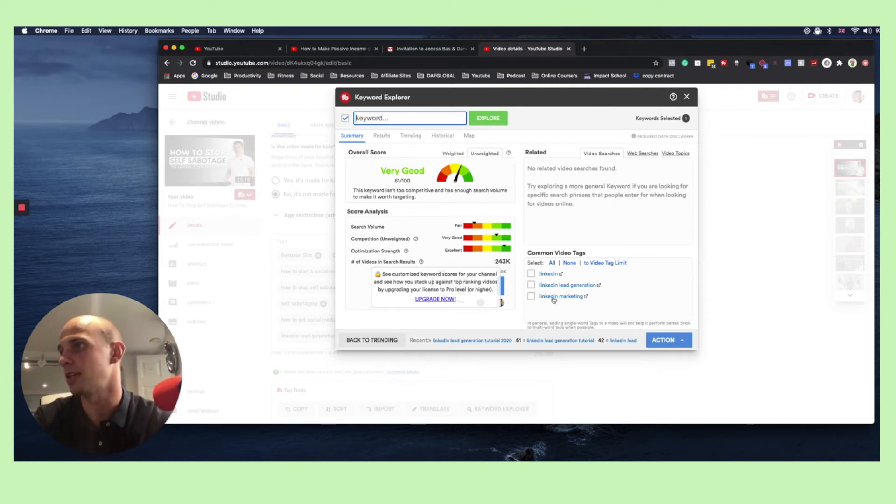
pyautogui.write('linkedin ')
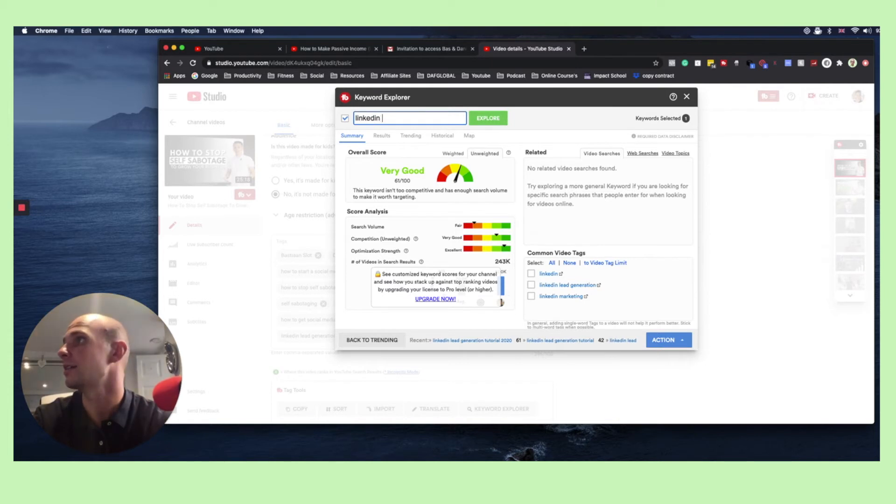
pyautogui.write('marketing')
pyautogui.press('Return')
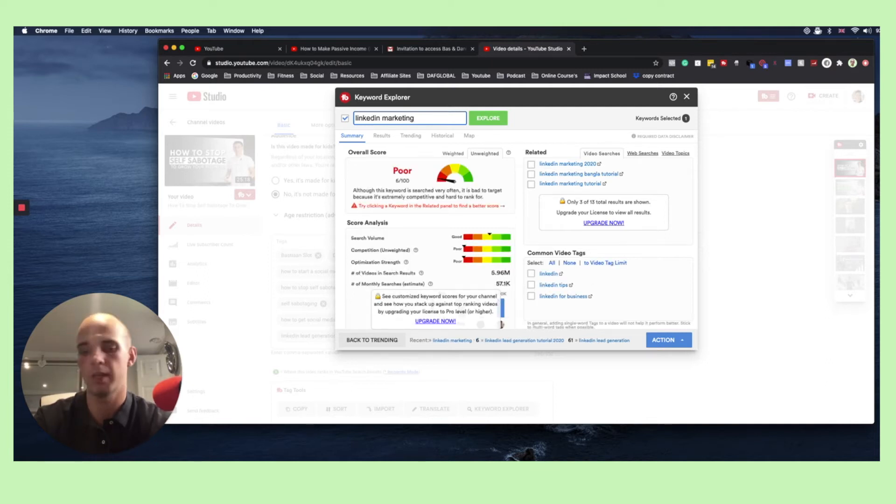
# Explore the extended keyword "linkedin marketing to grow your business", insert it into the current video's tags and close Keyword Explorer
pyautogui.write('to grow you')
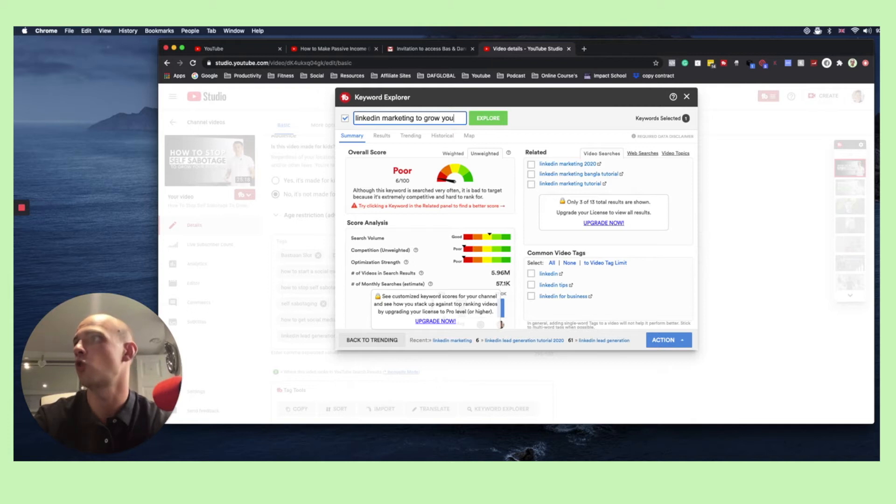
pyautogui.write('r business')
pyautogui.press('BackSpace')
pyautogui.press('BackSpace')
pyautogui.press('BackSpace')
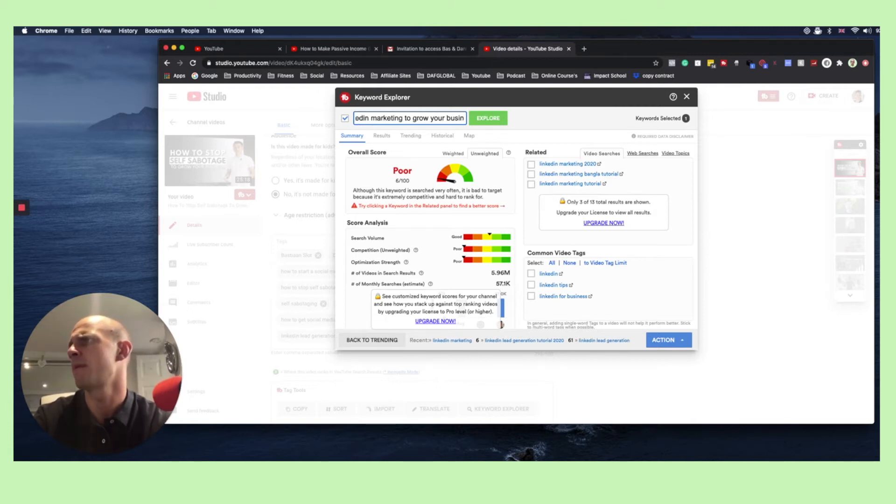
pyautogui.write('ess')
pyautogui.press('Return')
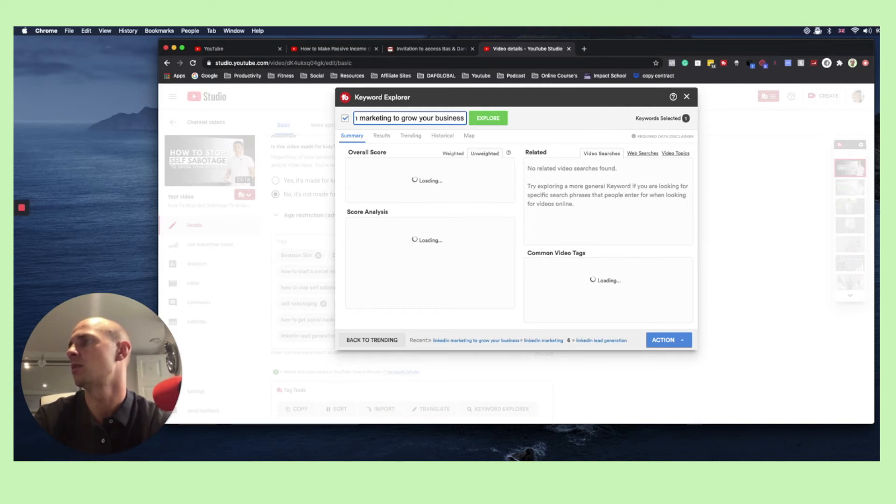
pyautogui.moveTo(666, 346)
pyautogui.click(642, 314)
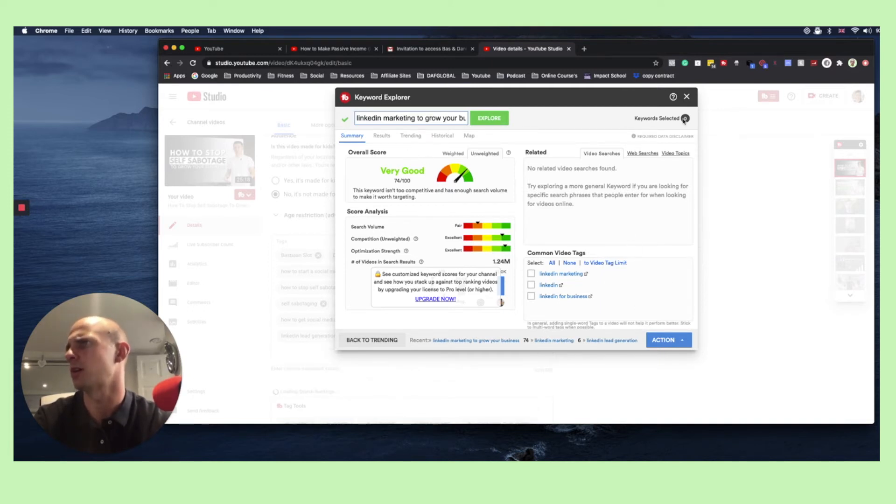
pyautogui.click(686, 97)
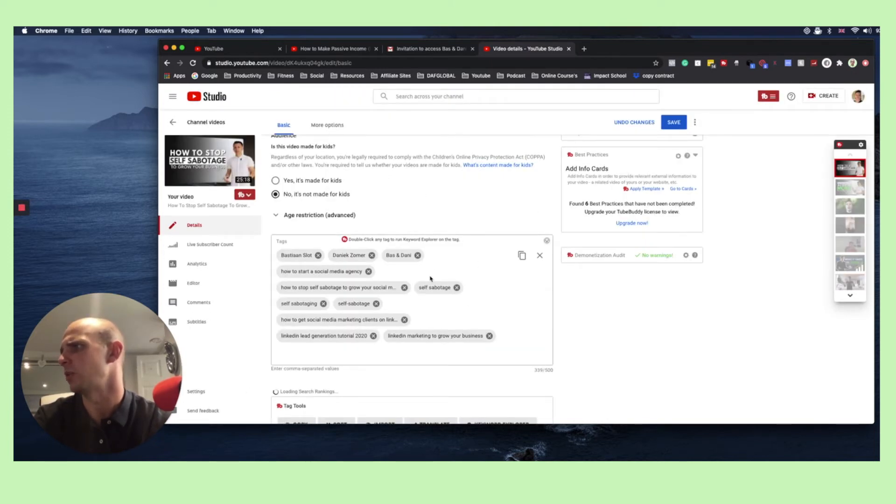
# Reopen Keyword Explorer, explore "how to automate your social media marketing agency" and insert it into the current video's tags
pyautogui.scroll(-1, 431, 278)
pyautogui.click(336, 325)
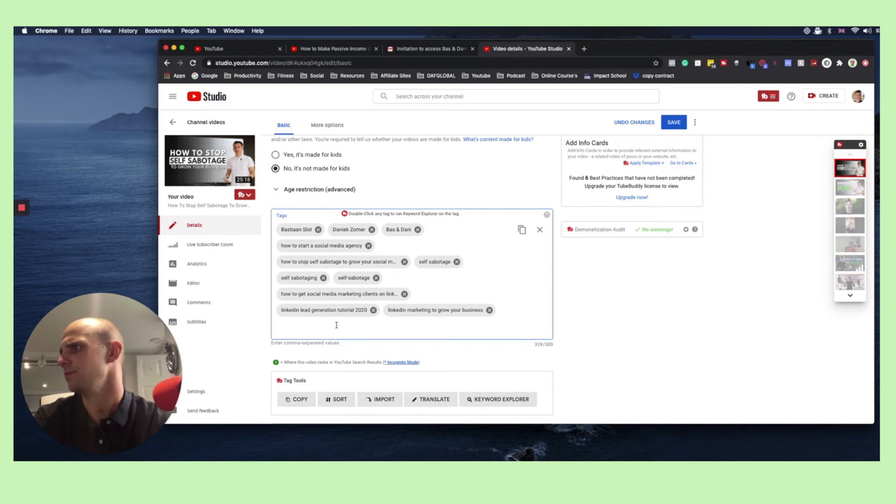
pyautogui.scroll(-1, 485, 402)
pyautogui.click(488, 358)
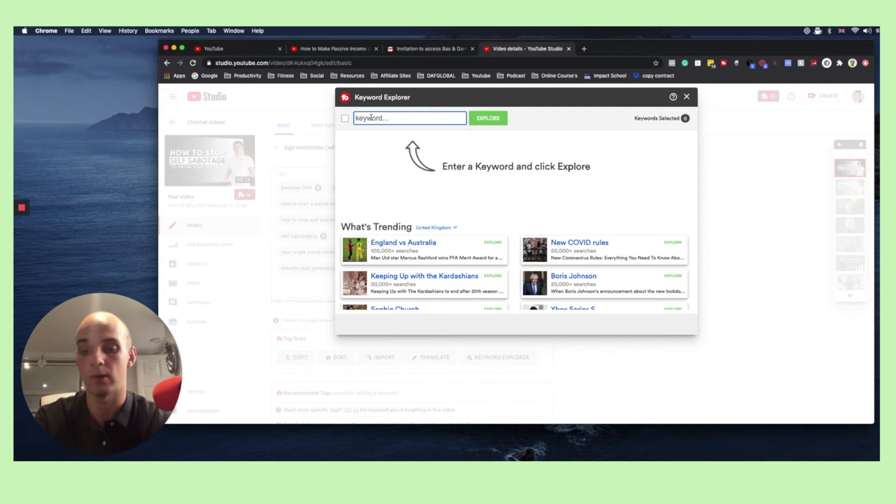
pyautogui.write('how to')
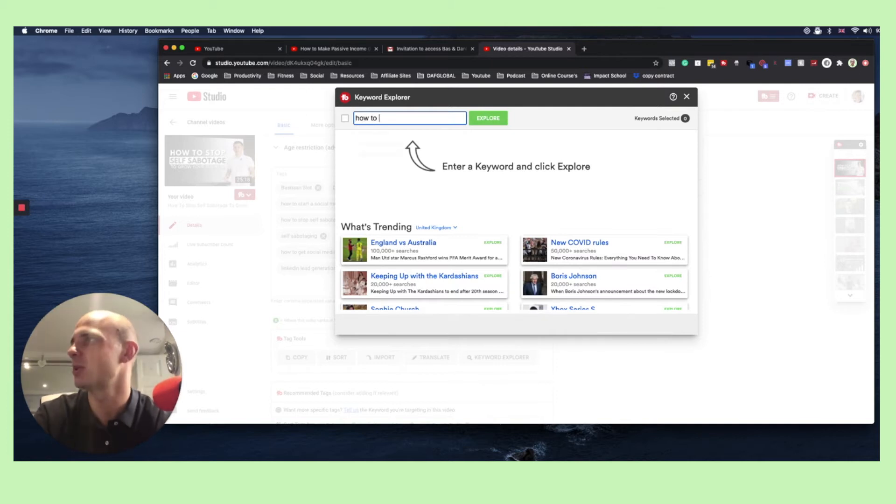
pyautogui.write(' automa')
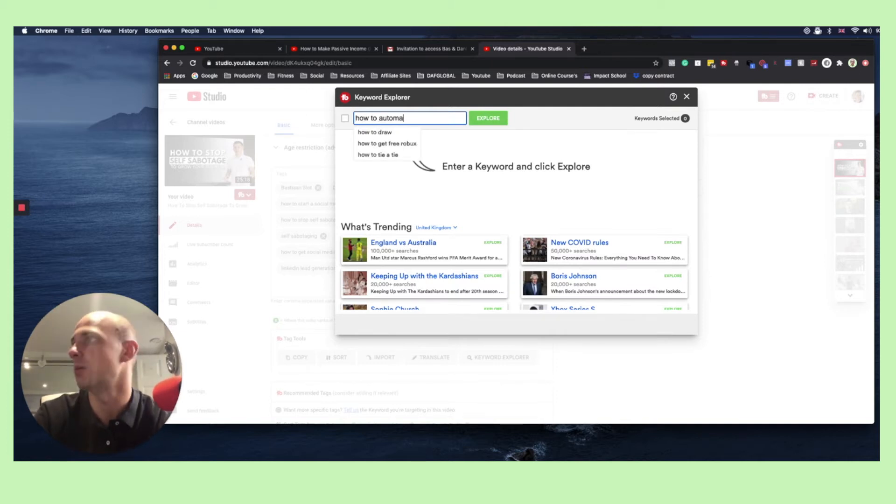
pyautogui.write('te your social med')
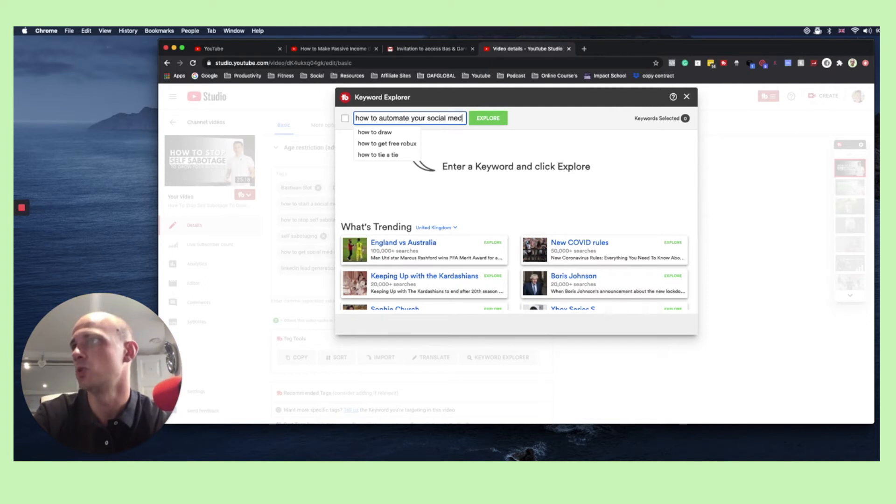
pyautogui.write('ia marketing agency')
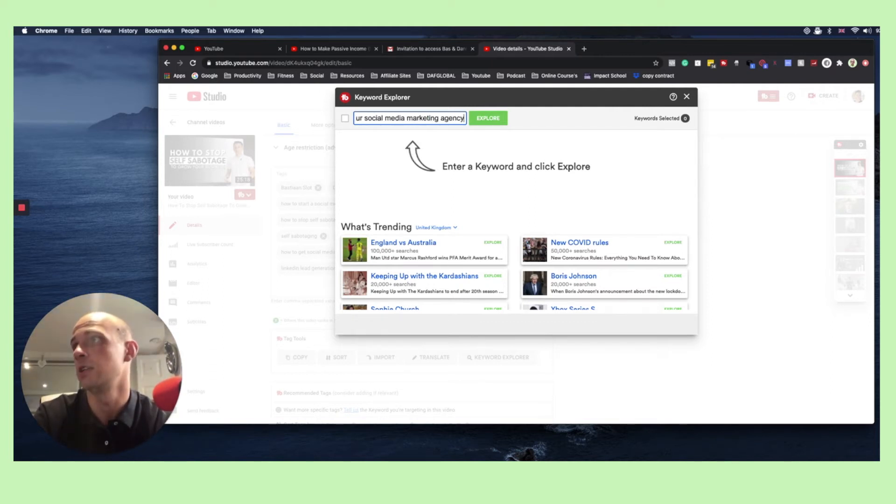
pyautogui.press('Return')
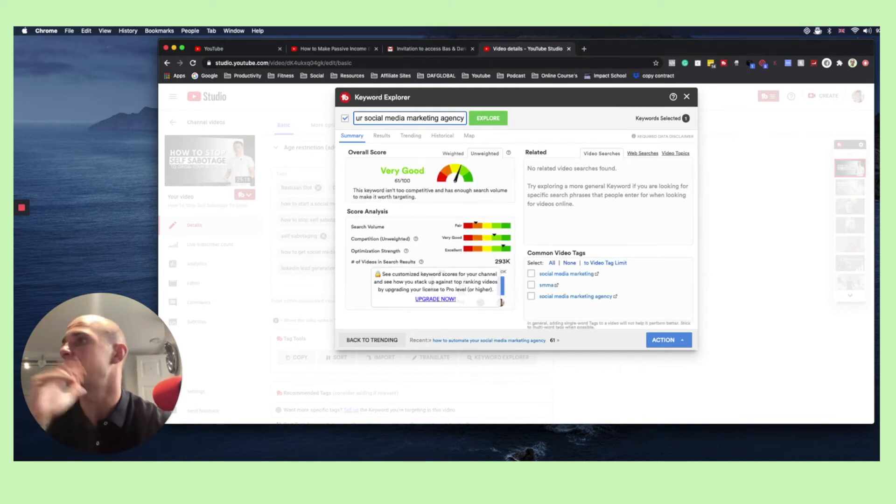
pyautogui.click(669, 340)
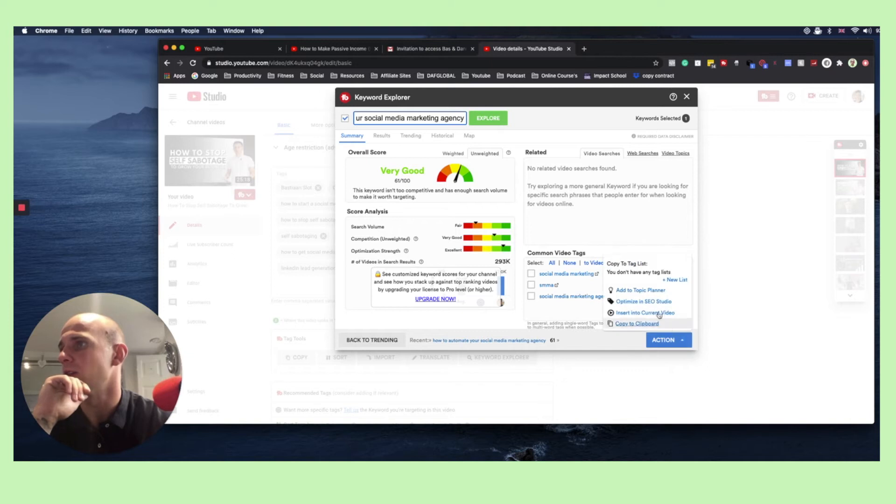
pyautogui.click(649, 314)
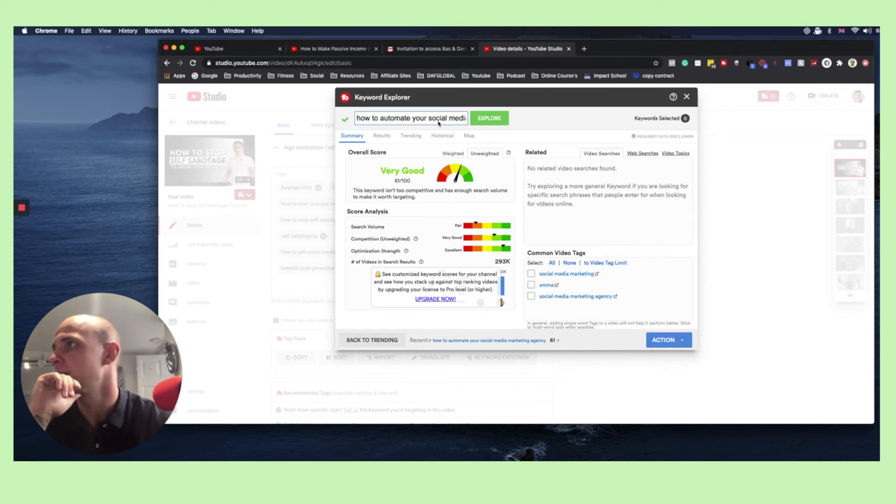
# Extend the keyword to "how to automate your social media marketing agency by stopping self sabotage", explore it and insert it into the current video's tags
pyautogui.press('Right')
pyautogui.press('Right')
pyautogui.press('Right')
pyautogui.press('Right')
pyautogui.press('Right')
pyautogui.press('Right')
pyautogui.press('Right')
pyautogui.press('Right')
pyautogui.press('Right')
pyautogui.press('Right')
pyautogui.press('Right')
pyautogui.press('Right')
pyautogui.press('Right')
pyautogui.press('Right')
pyautogui.press('Right')
pyautogui.press('Right')
pyautogui.press('Right')
pyautogui.press('Right')
pyautogui.press('Right')
pyautogui.press('Right')
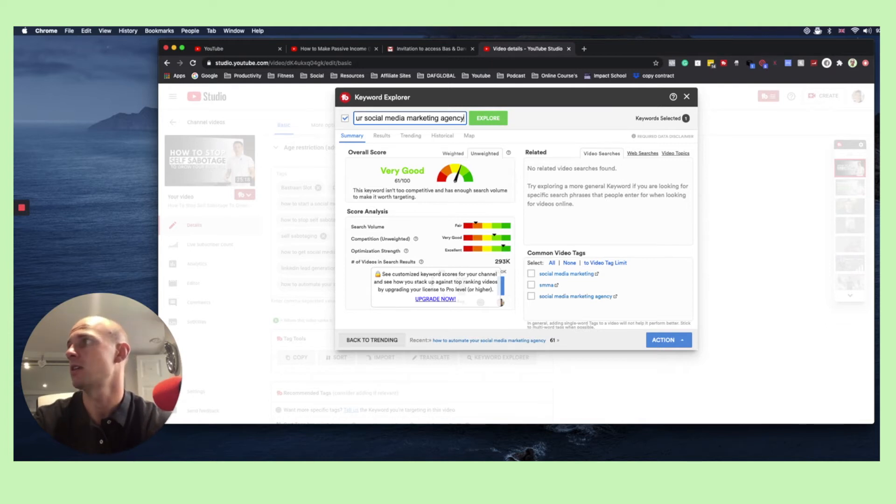
pyautogui.write('by ')
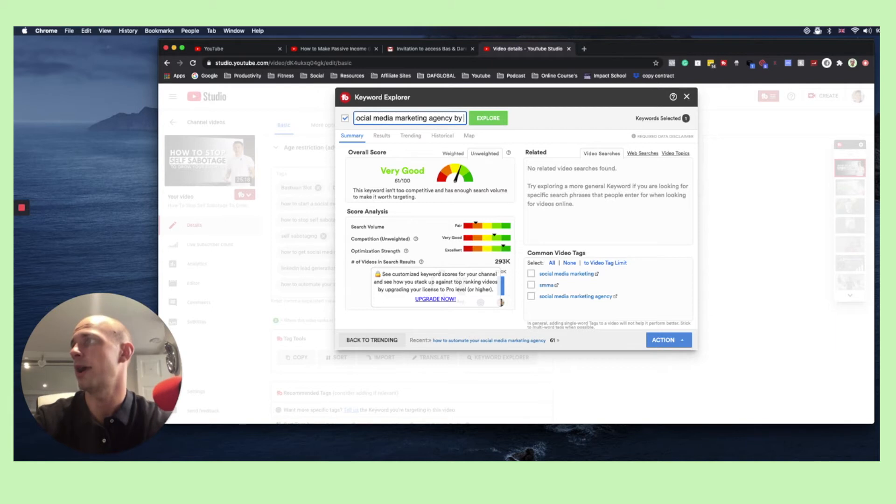
pyautogui.write('stopping')
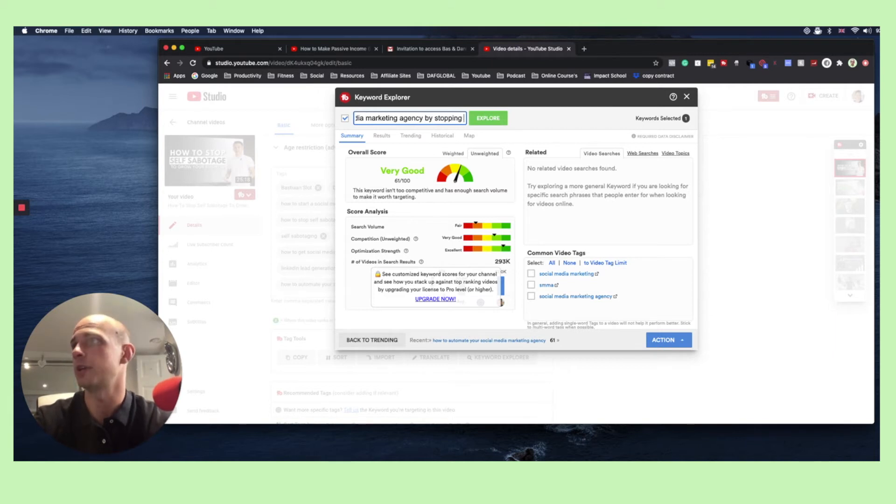
pyautogui.write(' self sa')
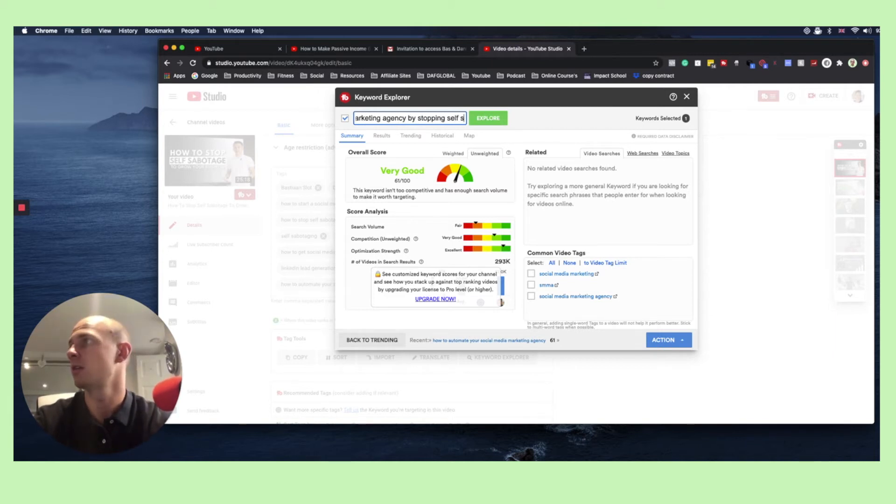
pyautogui.write('age')
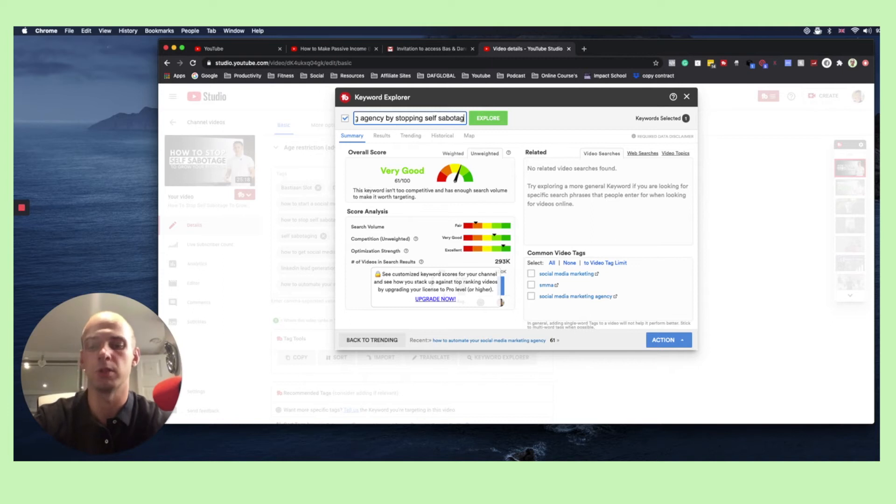
pyautogui.press('Return')
pyautogui.click(682, 340)
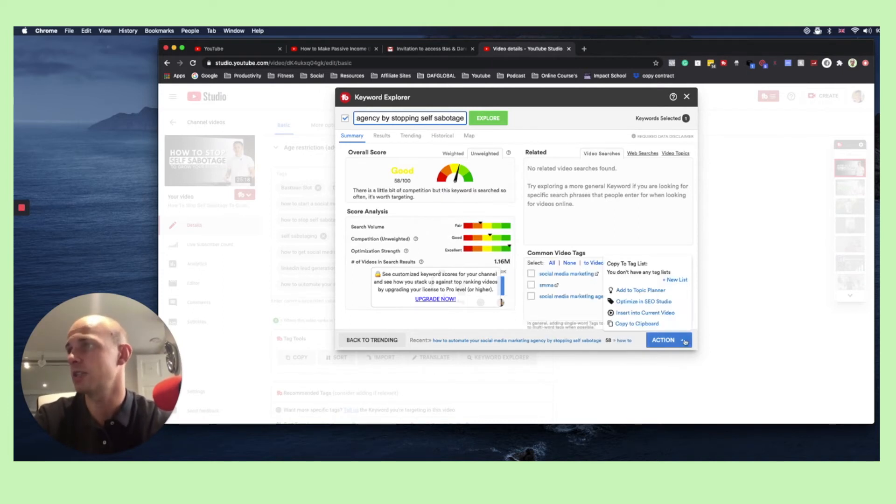
pyautogui.click(648, 313)
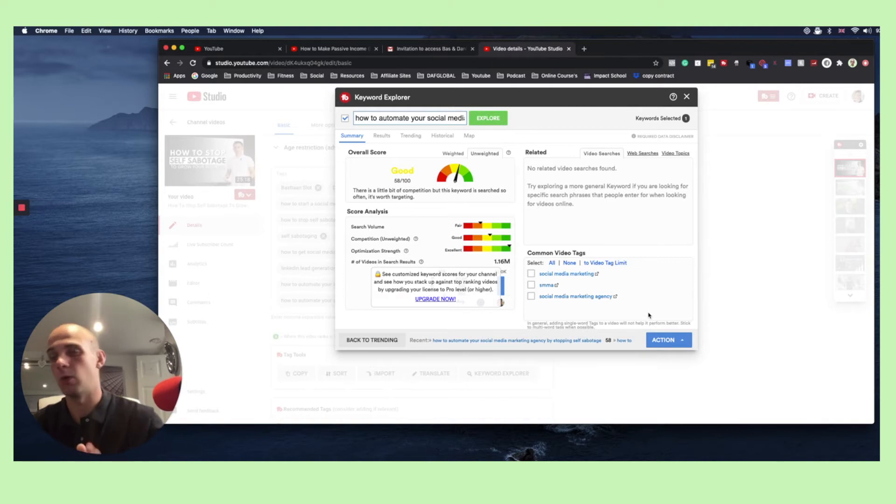
# Replace the keyword with "how to run a smma", explore it and insert it into the current video's tags
pyautogui.tripleClick(378, 120)
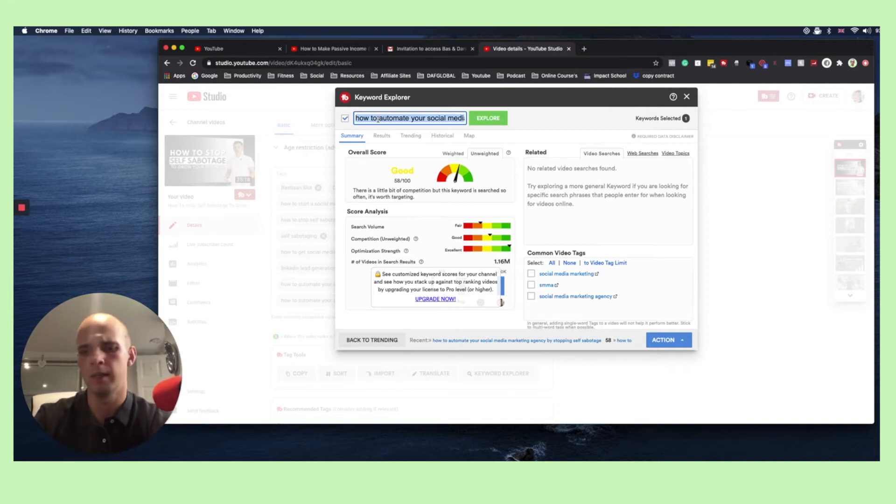
pyautogui.write('how to')
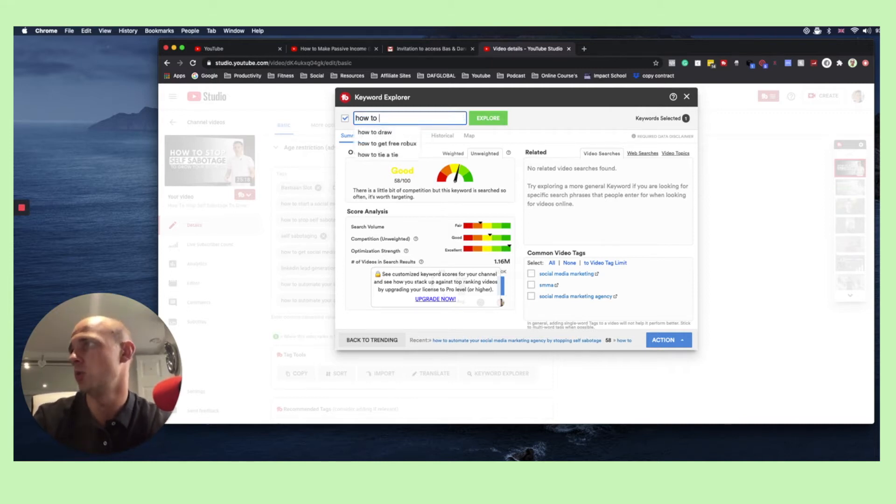
pyautogui.write(' run a smma')
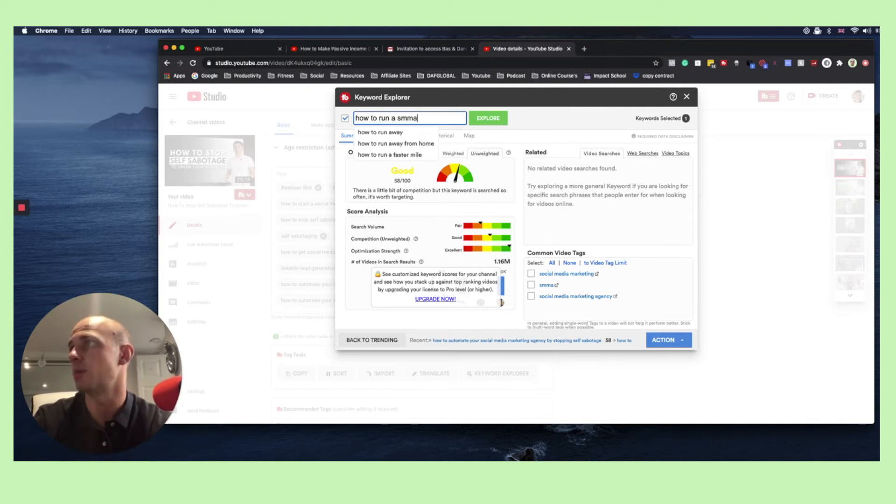
pyautogui.press('Return')
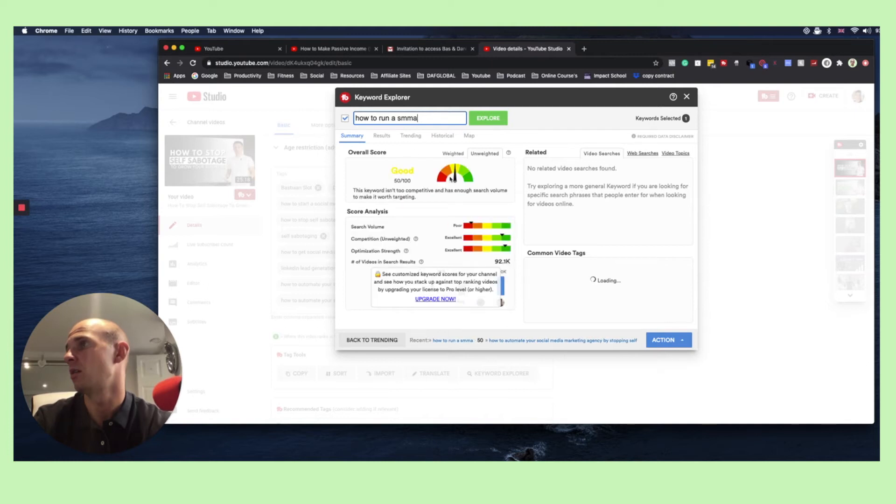
pyautogui.click(669, 340)
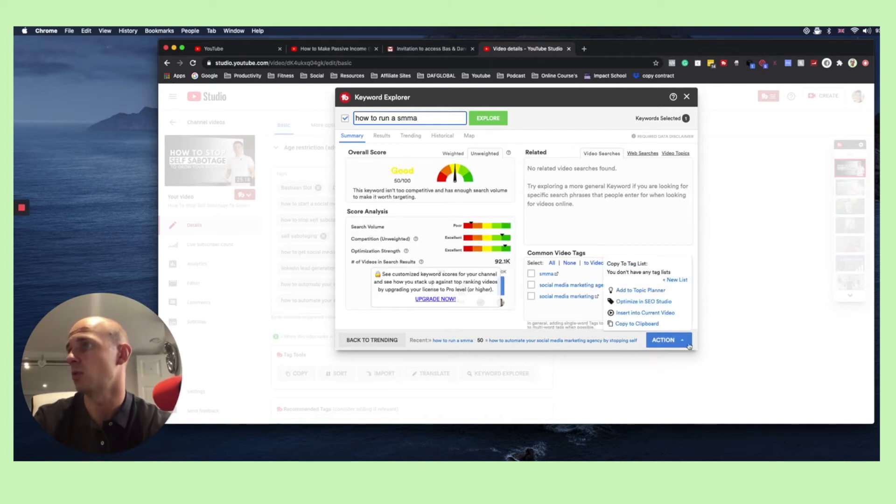
pyautogui.click(659, 312)
# Explore the extended keyword "how to run a smma easy"
pyautogui.click(428, 119)
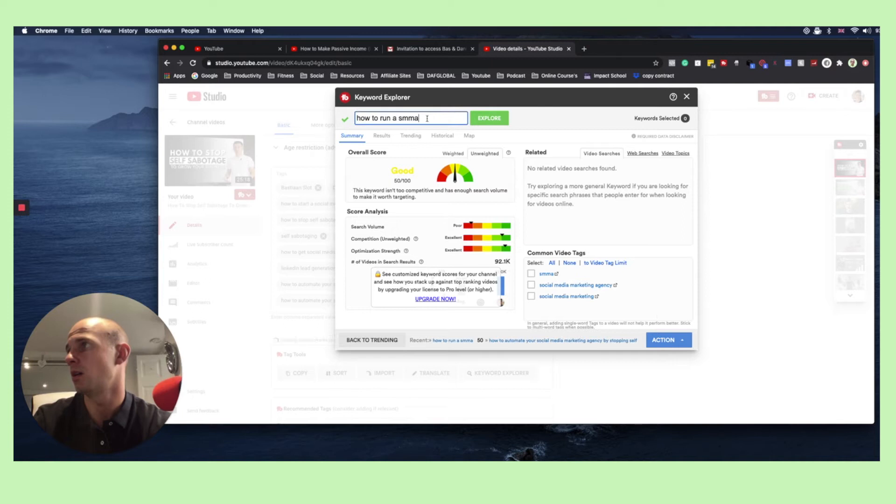
pyautogui.write('easy')
pyautogui.press('Return')
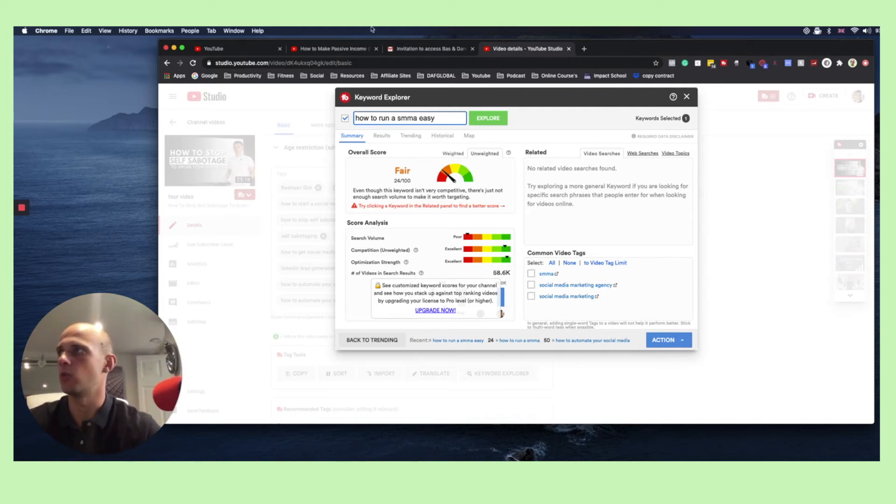
# Copy the keyword "how to run a smma easy" and paste it into the search field on the YouTube home page
pyautogui.click(255, 49)
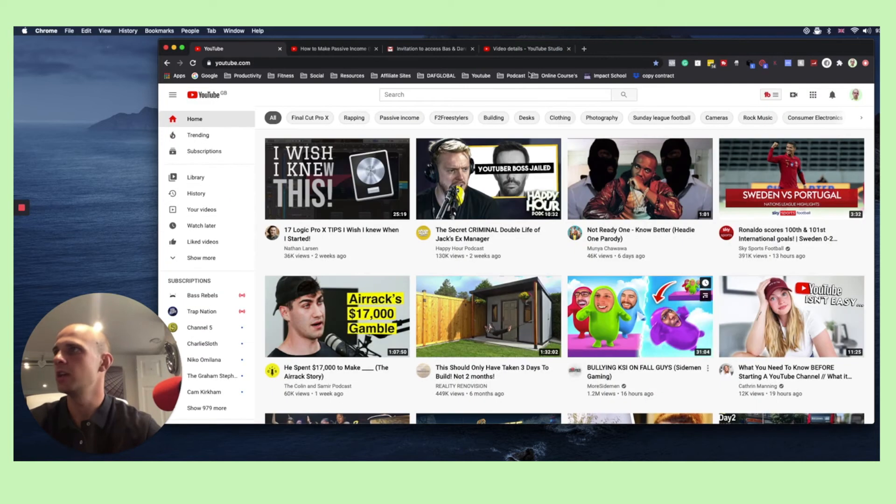
pyautogui.click(528, 51)
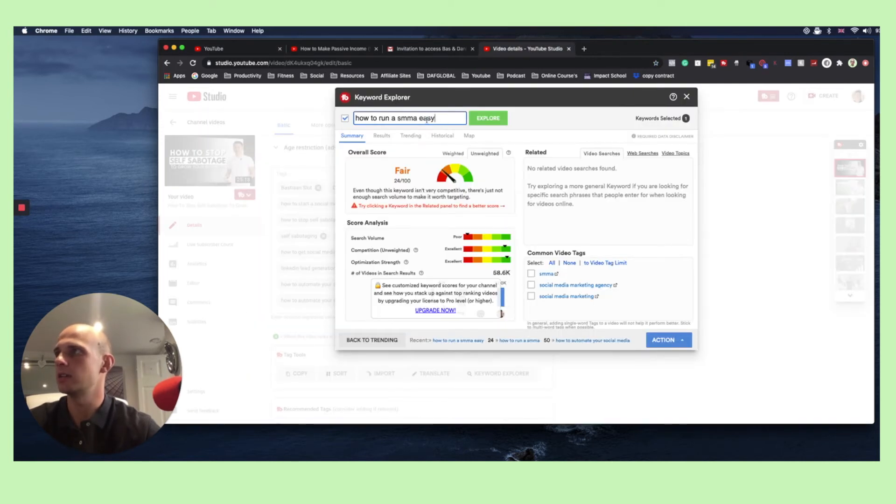
pyautogui.press('super+a')
pyautogui.press('super+c')
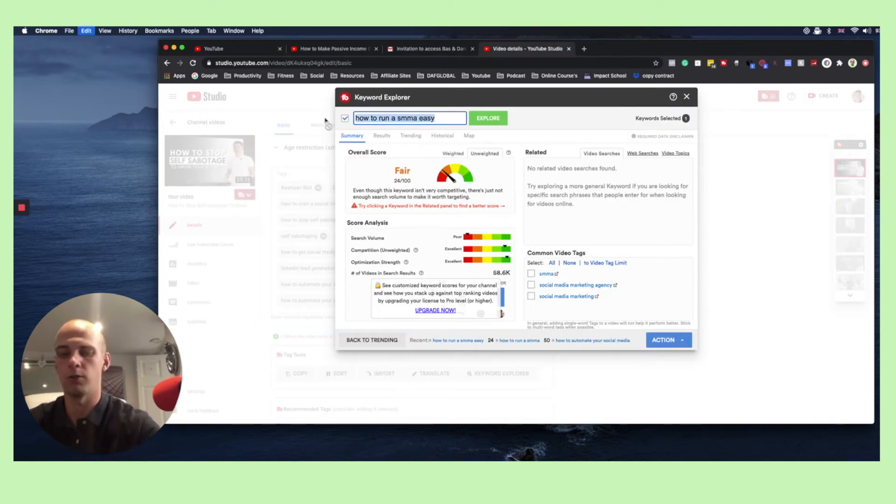
pyautogui.click(219, 49)
pyautogui.click(435, 94)
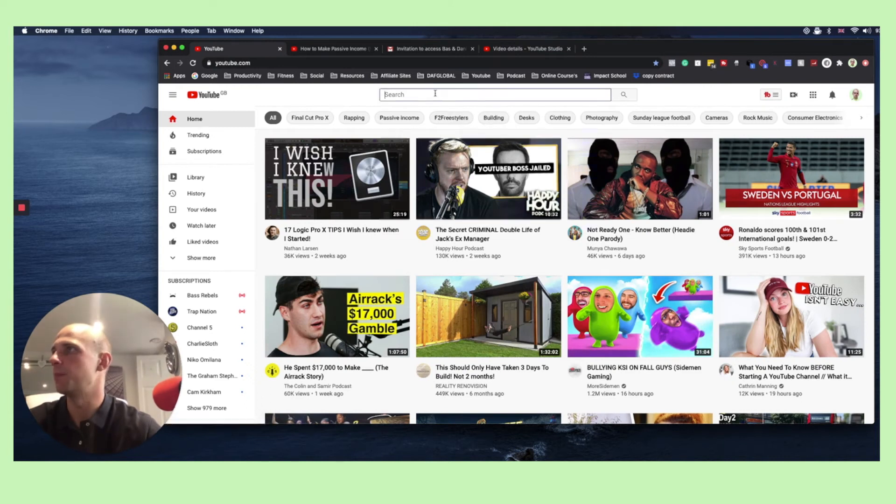
pyautogui.click(331, 94)
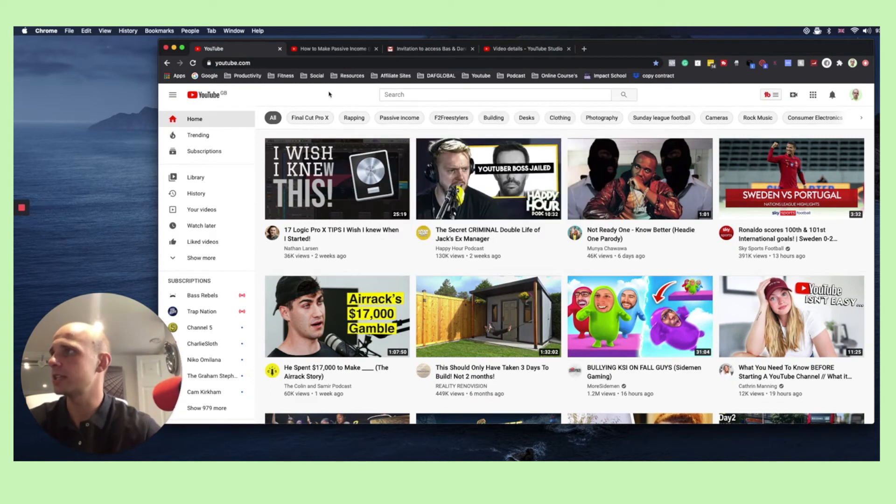
pyautogui.click(420, 99)
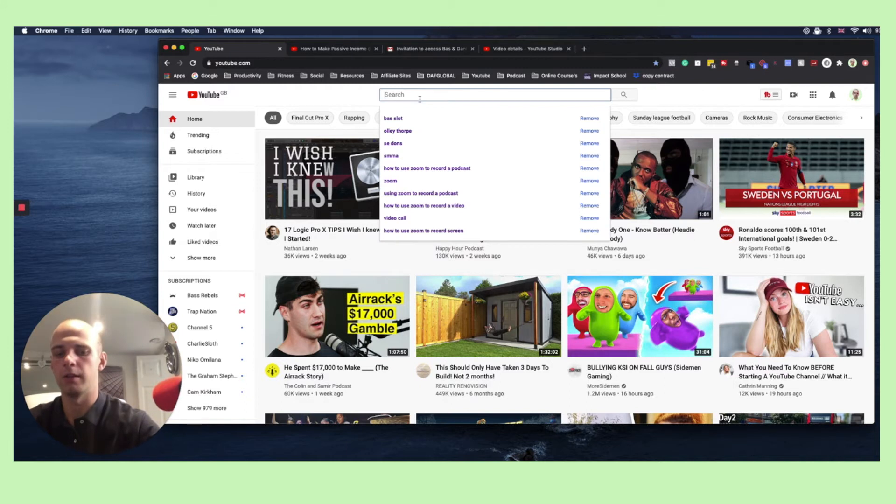
pyautogui.write('how to run a smma easy')
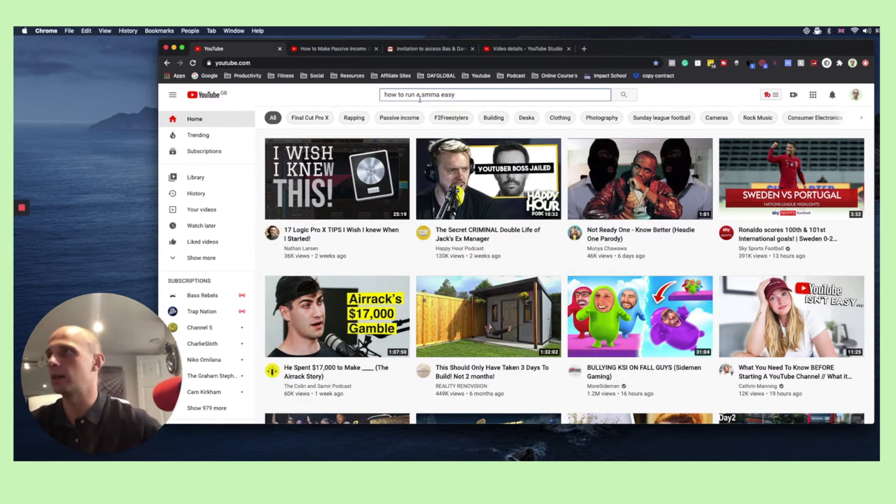
# Shorten the search to "how to run a smma", try the extra letters a, b and c for suggestions, and cut it back to "how to ru"
pyautogui.press('BackSpace')
pyautogui.press('BackSpace')
pyautogui.press('BackSpace')
pyautogui.press('BackSpace')
pyautogui.press('BackSpace')
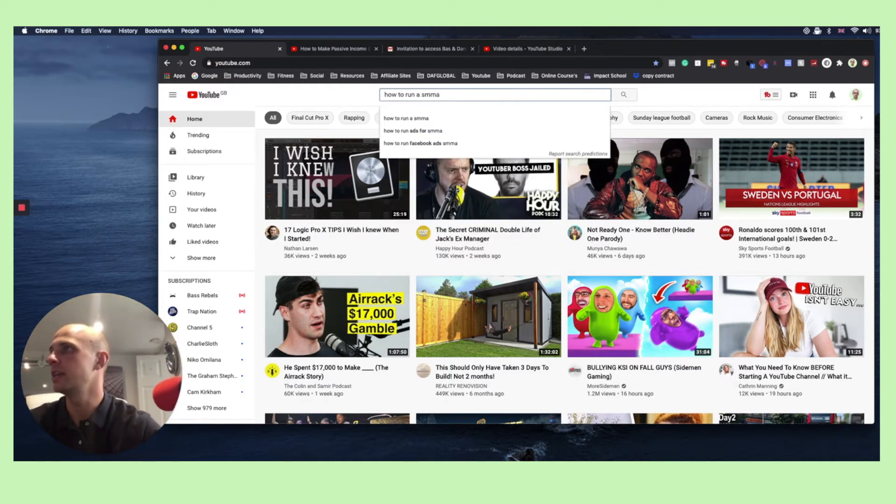
pyautogui.write('a')
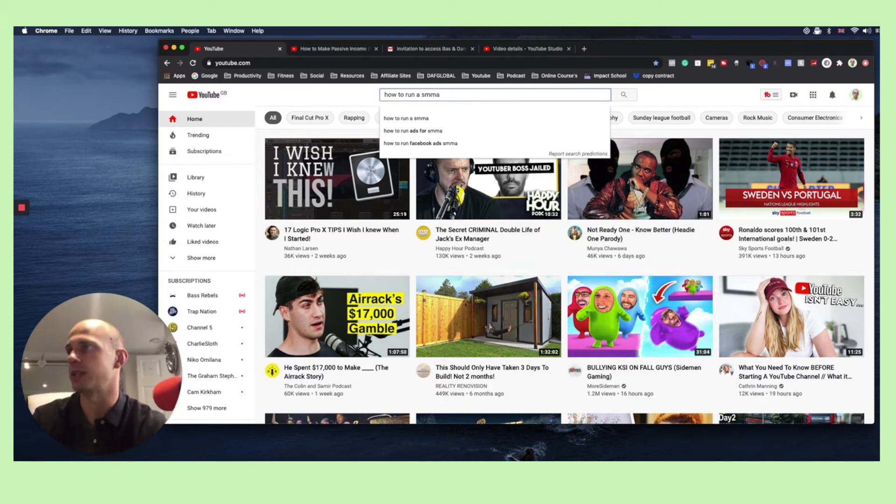
pyautogui.press('BackSpace')
pyautogui.write('b')
pyautogui.press('BackSpace')
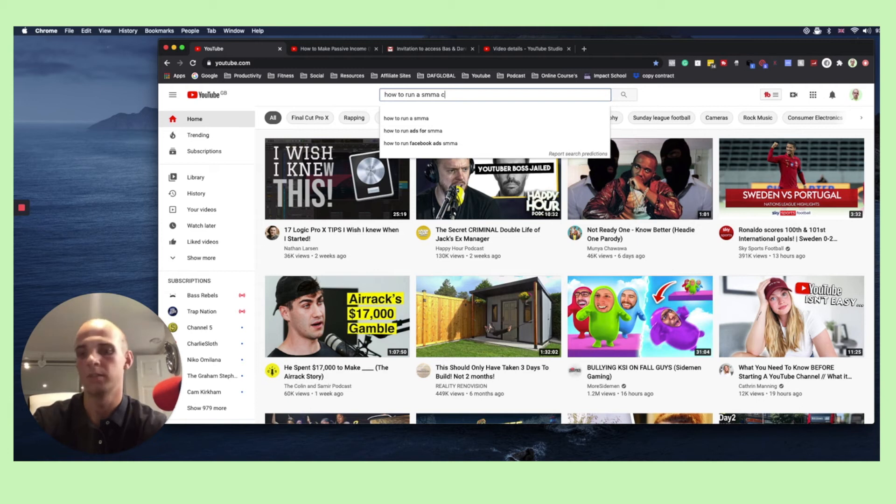
pyautogui.press('BackSpace')
pyautogui.press('BackSpace')
pyautogui.press('BackSpace')
pyautogui.press('BackSpace')
pyautogui.press('BackSpace')
pyautogui.press('BackSpace')
pyautogui.press('BackSpace')
pyautogui.press('BackSpace')
pyautogui.press('BackSpace')
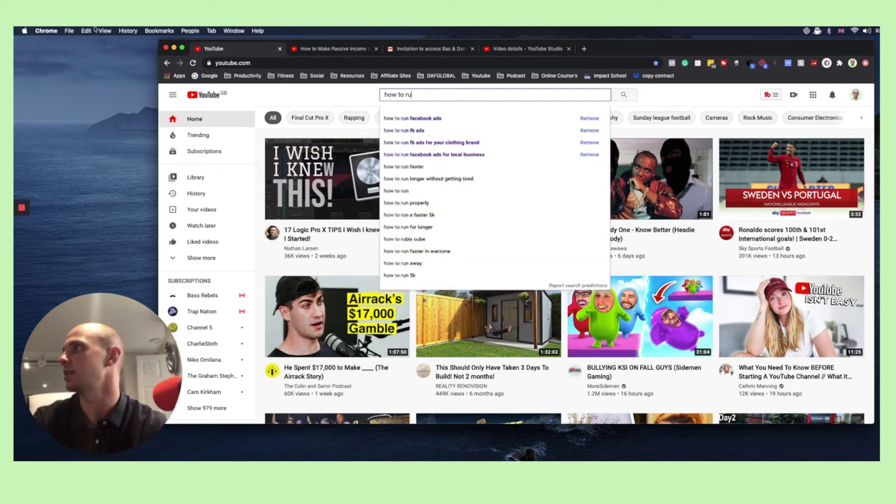
# Open a new incognito window, load YouTube from the Social bookmarks and look over the signed-out home feed
pyautogui.click(69, 31)
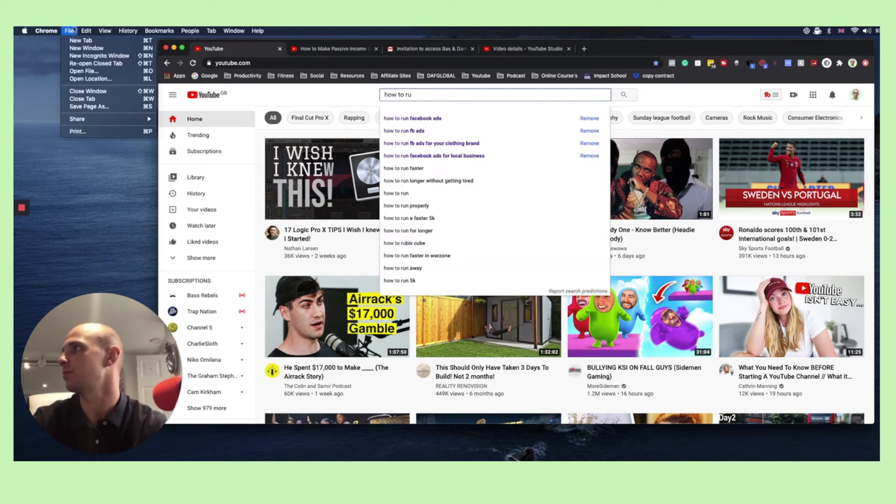
pyautogui.click(83, 55)
pyautogui.click(295, 85)
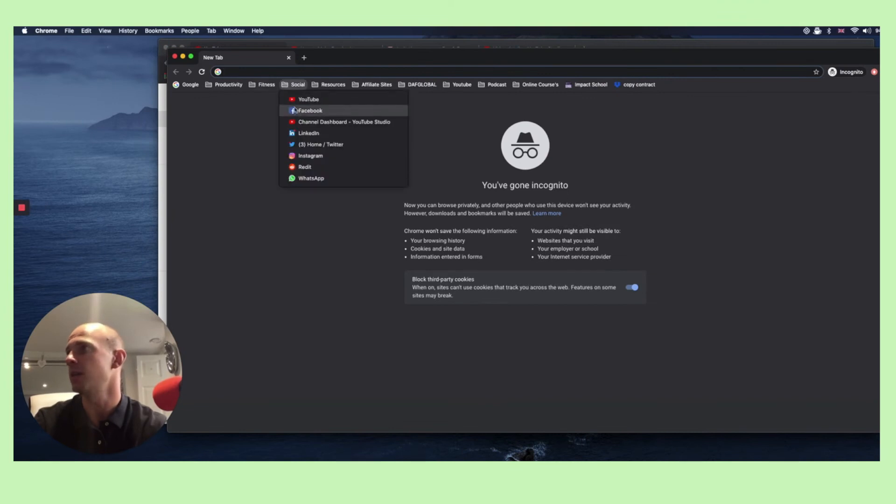
pyautogui.click(292, 103)
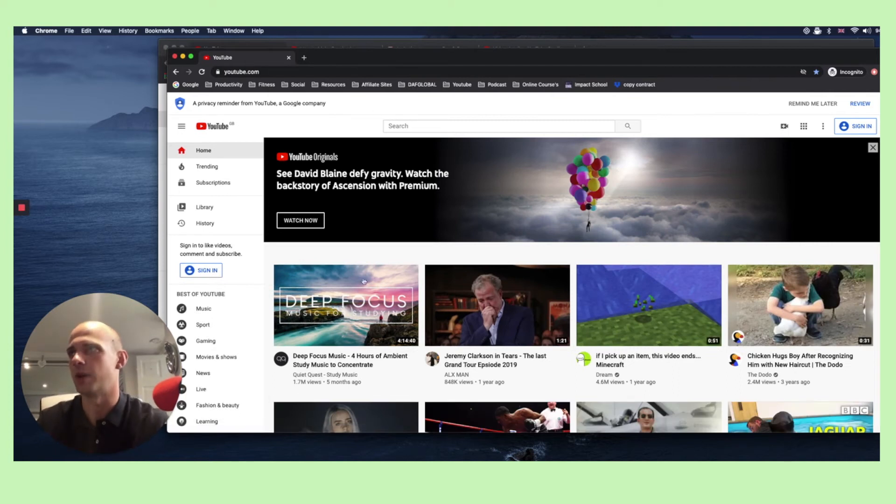
pyautogui.scroll(-2, 476, 357)
pyautogui.scroll(-3, 476, 358)
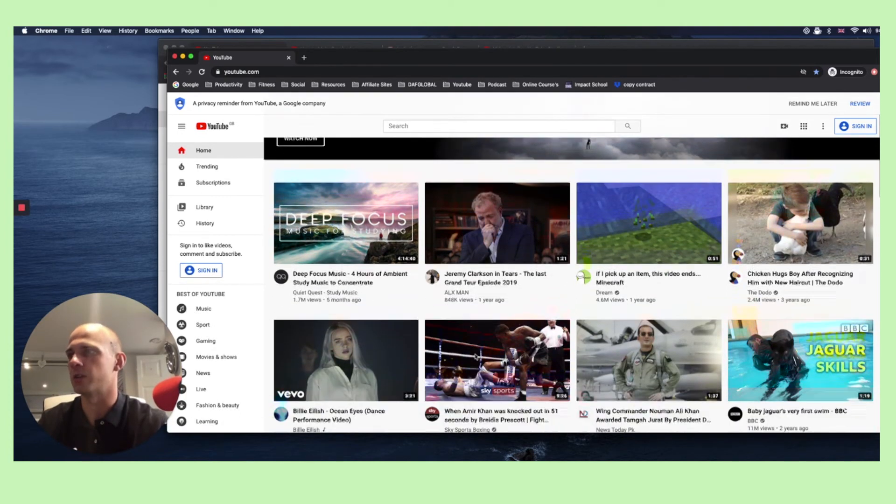
pyautogui.scroll(5, 475, 360)
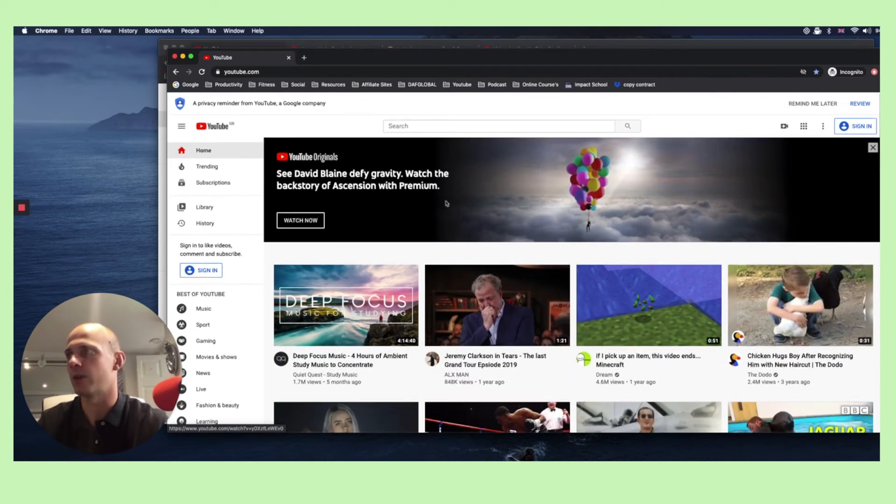
# Enter "how to start a social media" in the YouTube search and review the suggested phrases
pyautogui.click(398, 126)
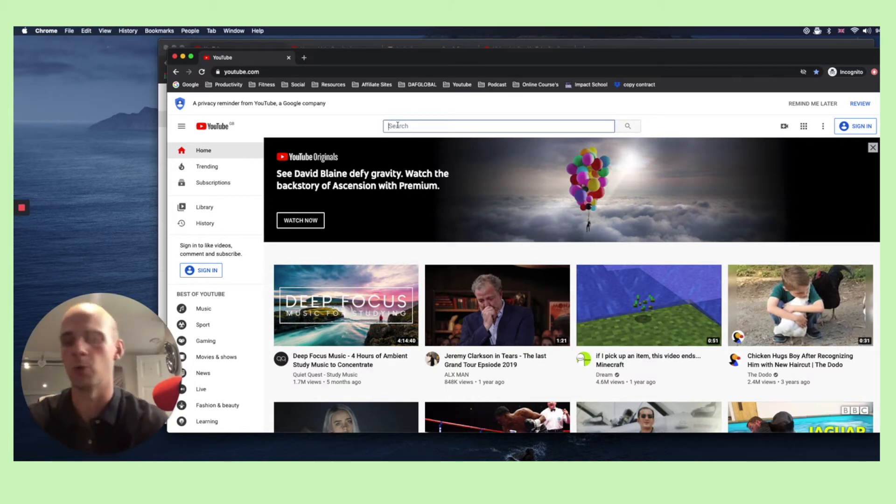
pyautogui.write('how ')
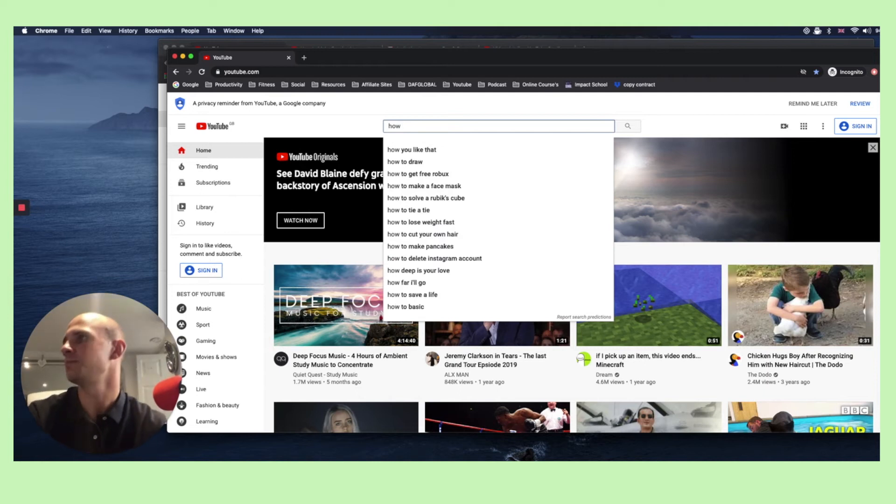
pyautogui.write('to start a social media')
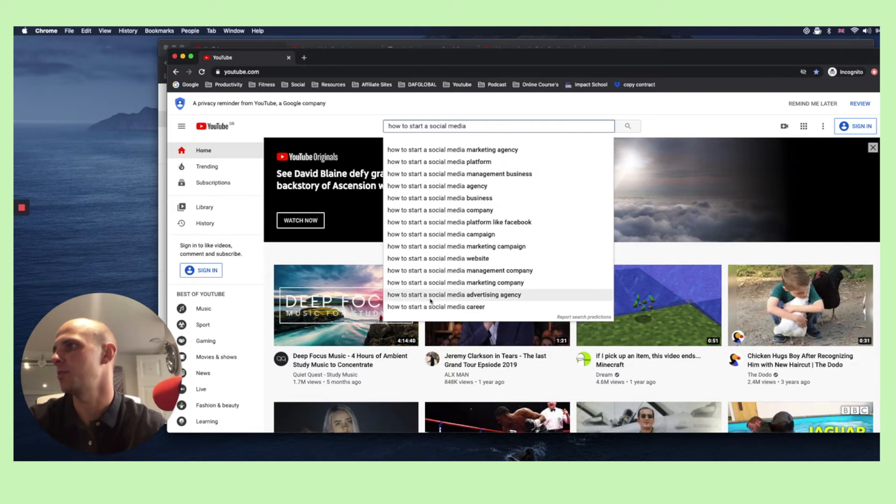
# Extend the search phrase to "how to start a social media advertising agency" to check its suggestions
pyautogui.write('advertising a')
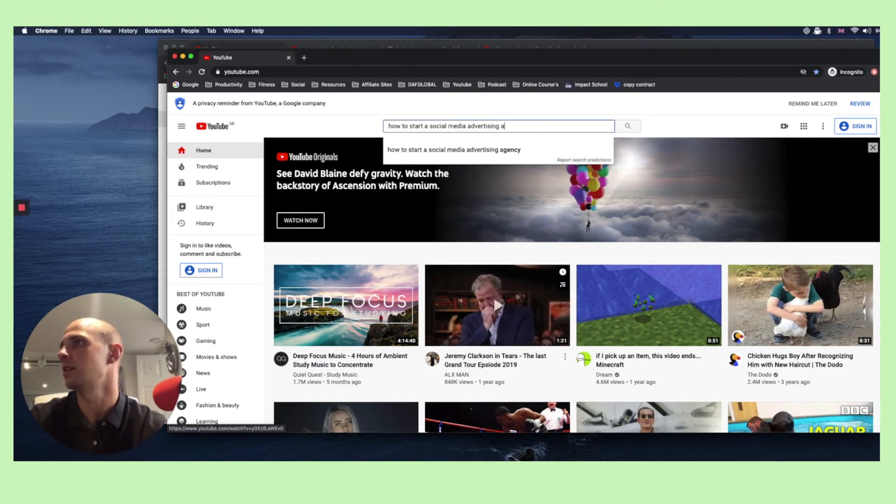
pyautogui.write('gency')
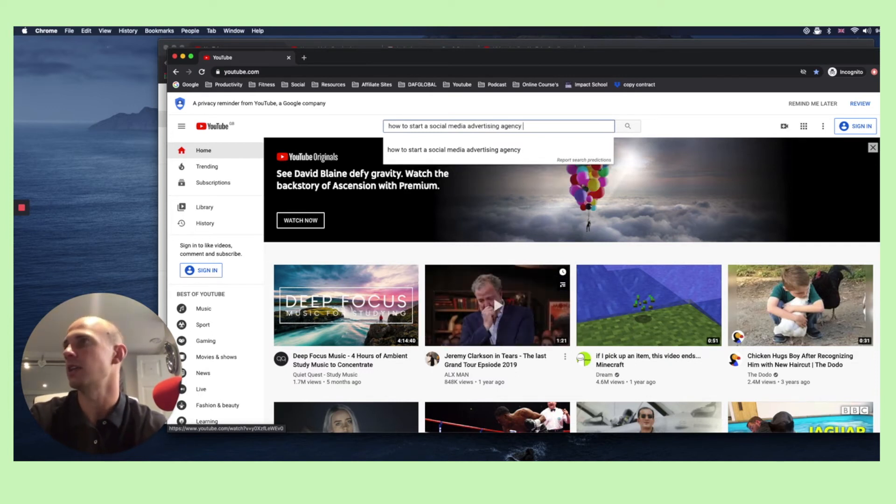
pyautogui.write(' a')
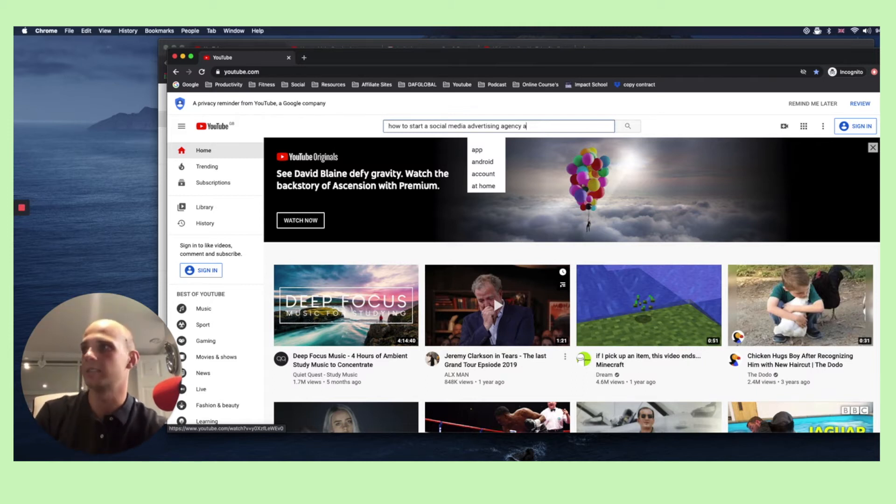
# Complete the search phrase as "how to start a social media advertising agency at home" and copy the whole phrase
pyautogui.write('t home')
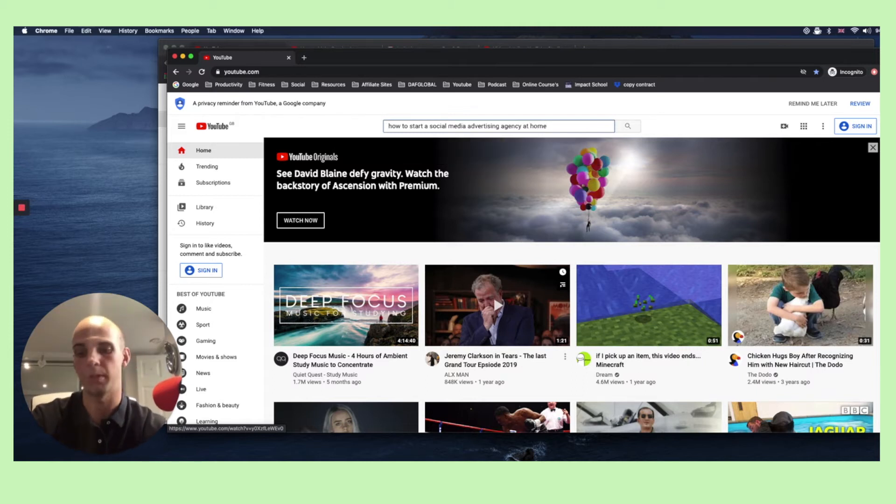
pyautogui.press('super+a')
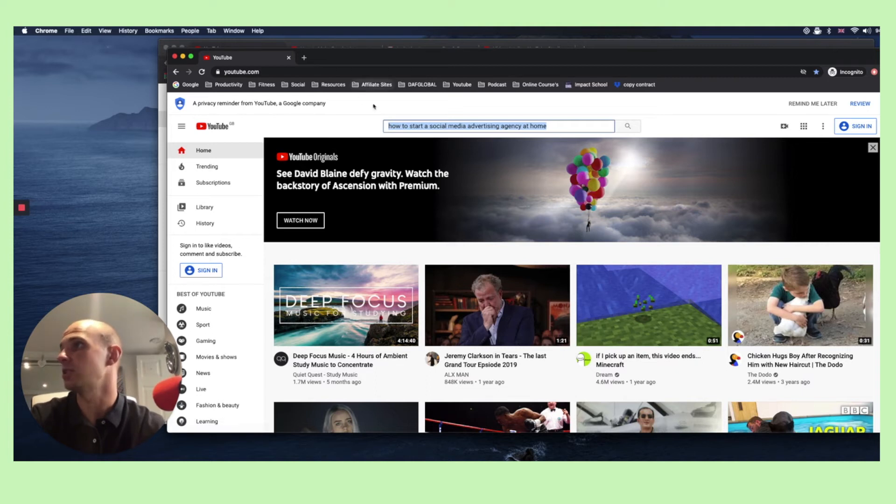
# Return to the video's details in YouTube Studio and explore the copied "at home" phrase in Keyword Explorer
pyautogui.click(699, 45)
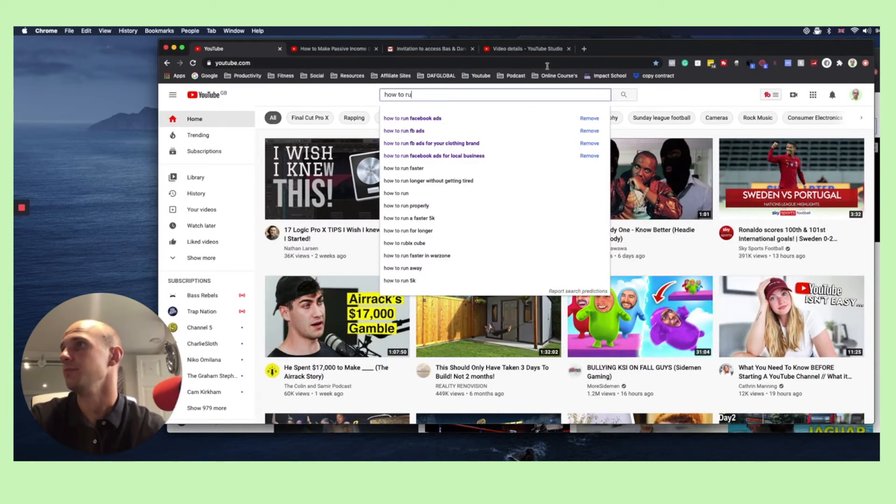
pyautogui.click(515, 52)
pyautogui.press('super+v')
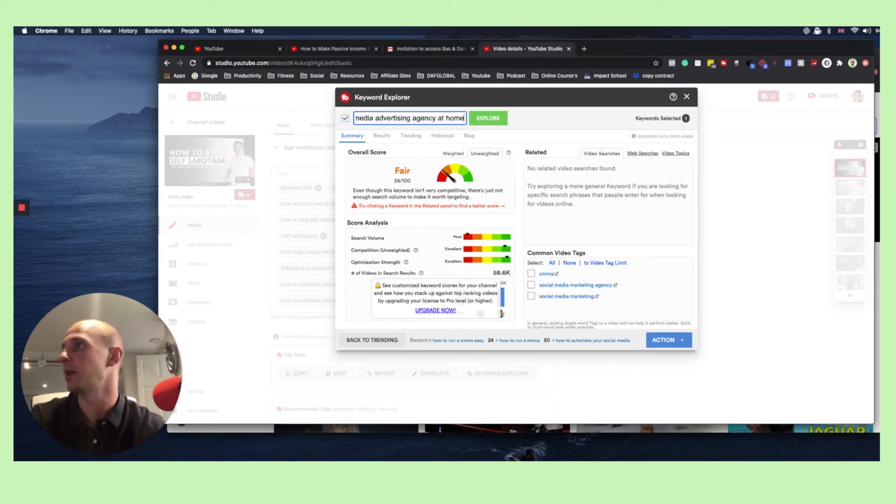
pyautogui.press('Return')
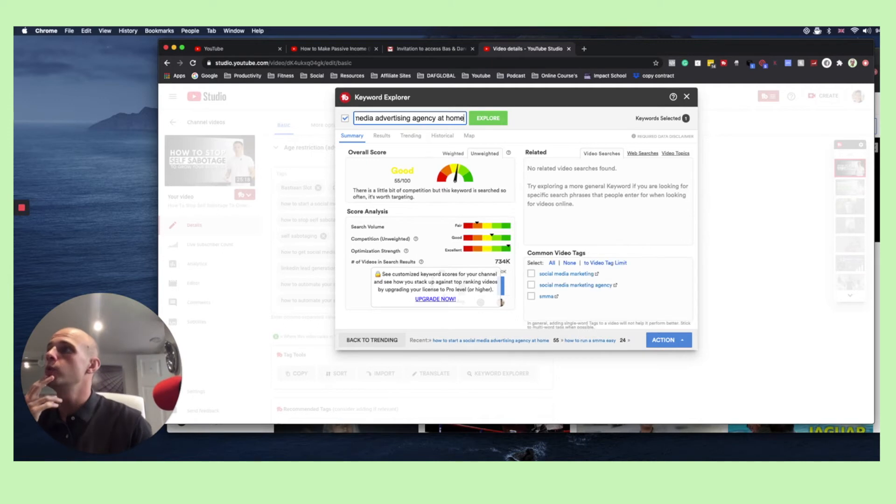
# Insert the explored keyword into the current video's tags and close Keyword Explorer
pyautogui.click(659, 341)
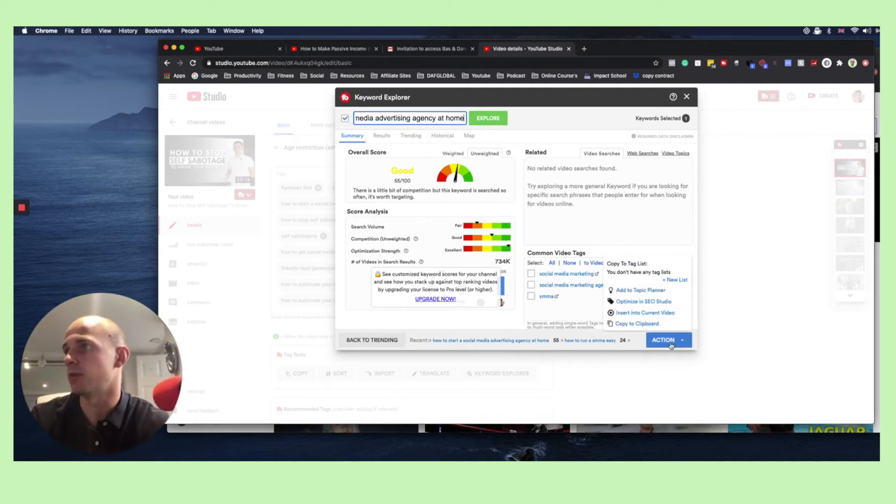
pyautogui.click(660, 314)
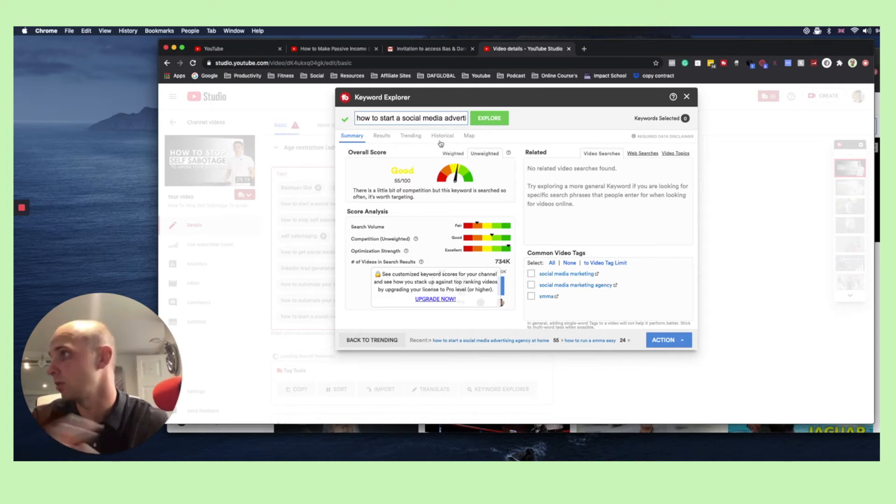
pyautogui.click(686, 96)
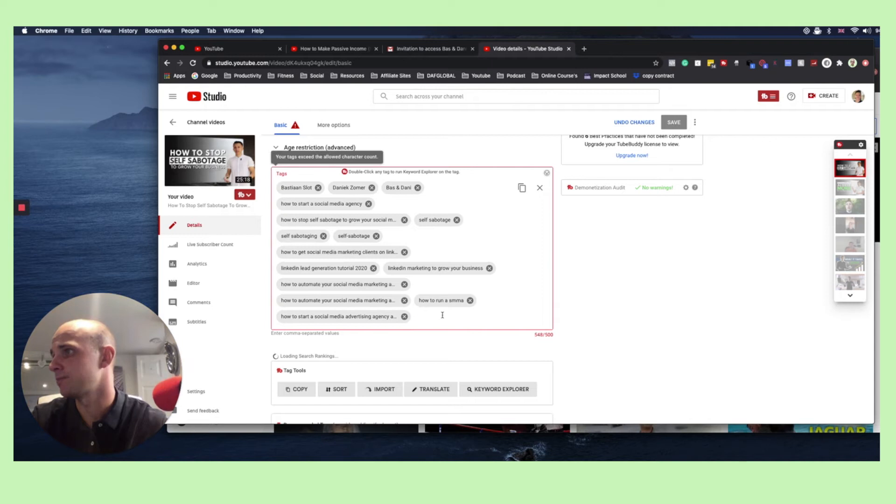
# Remove the tags "how to run a smma", "self-sabotage" and "how to start a social media agency"
pyautogui.click(470, 301)
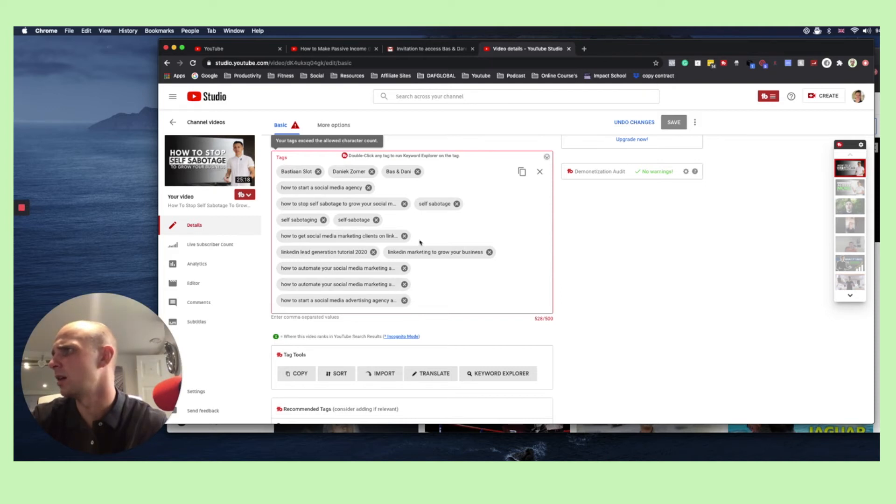
pyautogui.scroll(1, 415, 243)
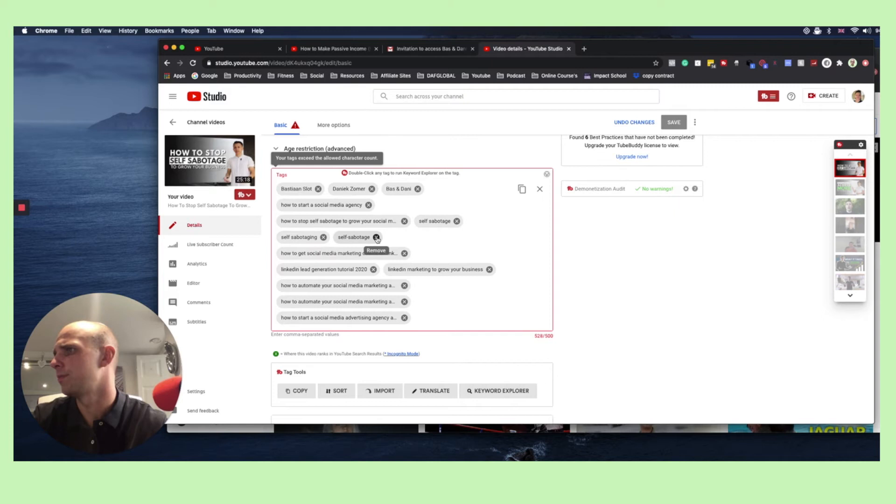
pyautogui.click(376, 237)
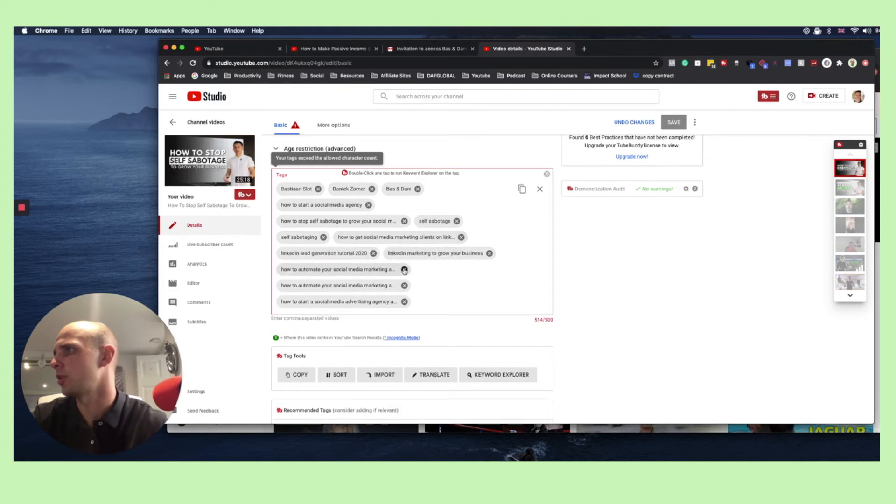
pyautogui.scroll(1, 373, 257)
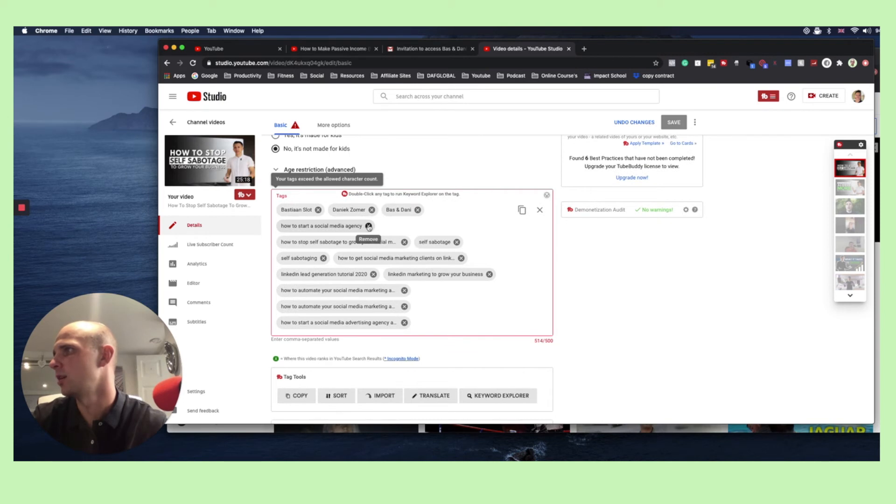
pyautogui.click(369, 227)
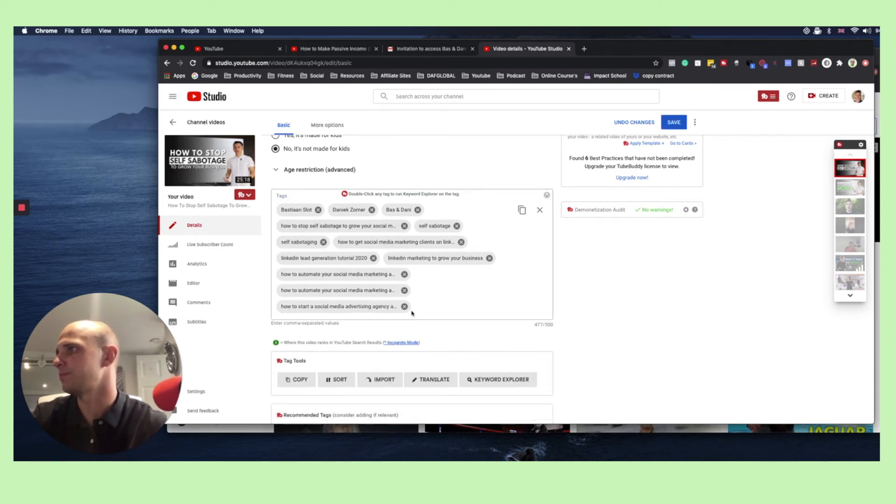
# Add the shortened form of the presenter's full name as a tag at the end of the list
pyautogui.click(425, 308)
pyautogui.write('bas slot')
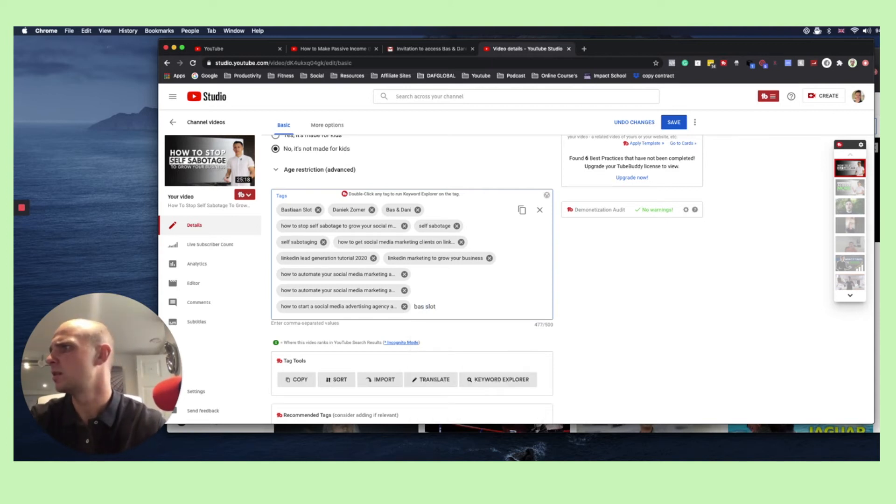
pyautogui.press('Return')
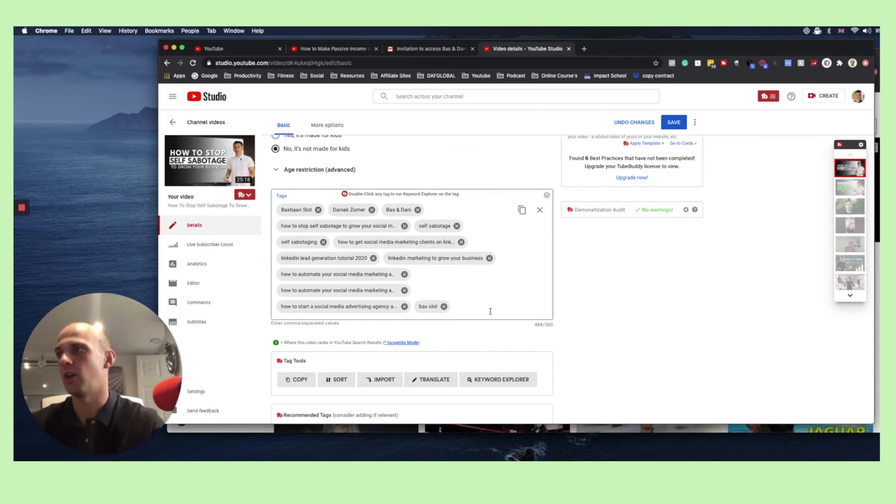
# Examine the video's tag tools, recommended tags, thumbnail settings and description
pyautogui.scroll(-1, 490, 310)
pyautogui.scroll(-2, 435, 318)
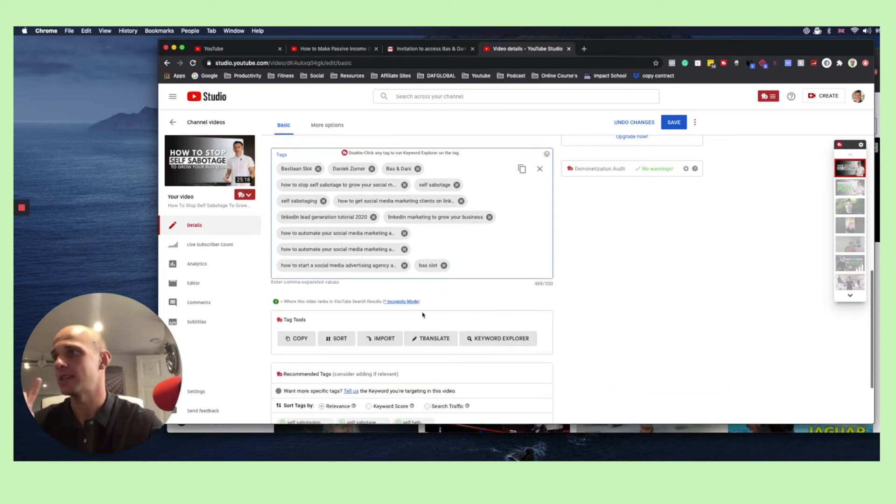
pyautogui.scroll(-5, 511, 231)
pyautogui.scroll(10, 511, 231)
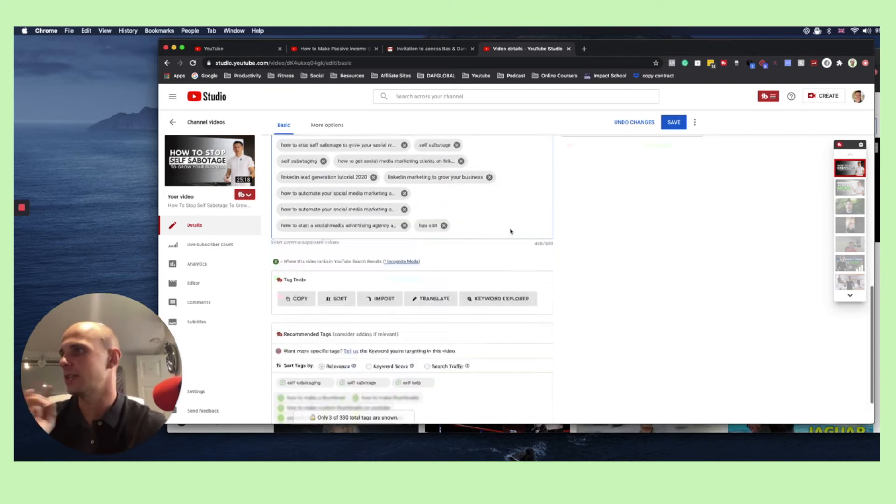
pyautogui.scroll(4, 502, 243)
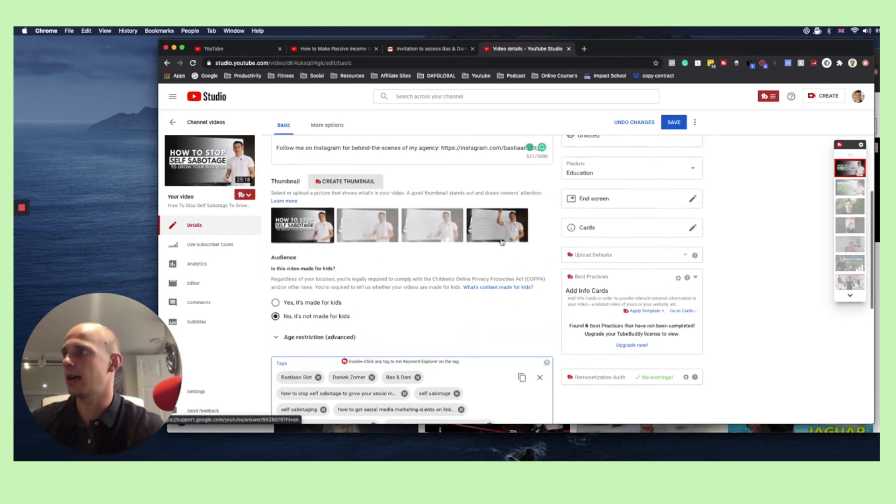
pyautogui.scroll(5, 497, 252)
pyautogui.scroll(5, 492, 262)
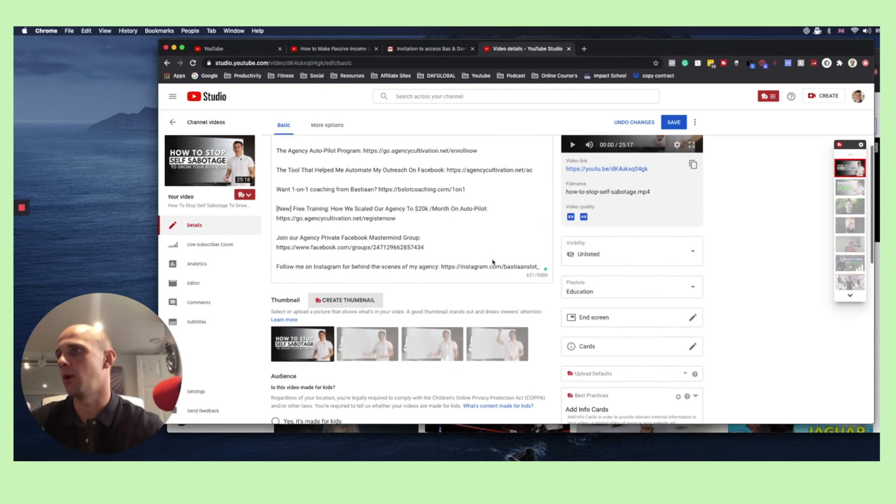
pyautogui.scroll(1, 491, 270)
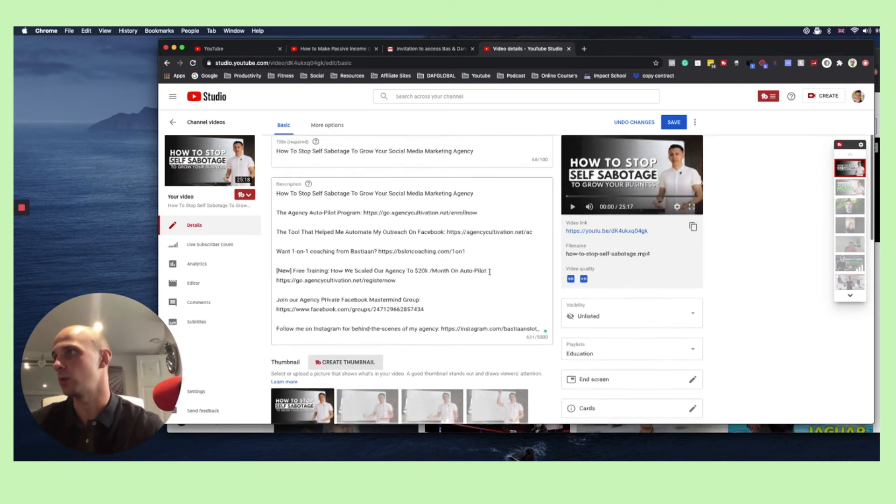
pyautogui.click(448, 314)
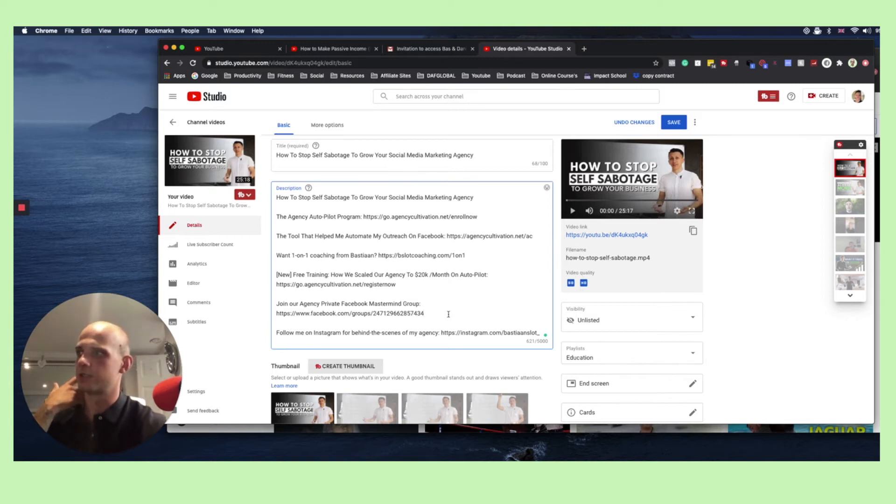
# Add the heading "Youtube Algorithm:" below the Instagram line at the end of the description, separated by a blank line
pyautogui.click(541, 333)
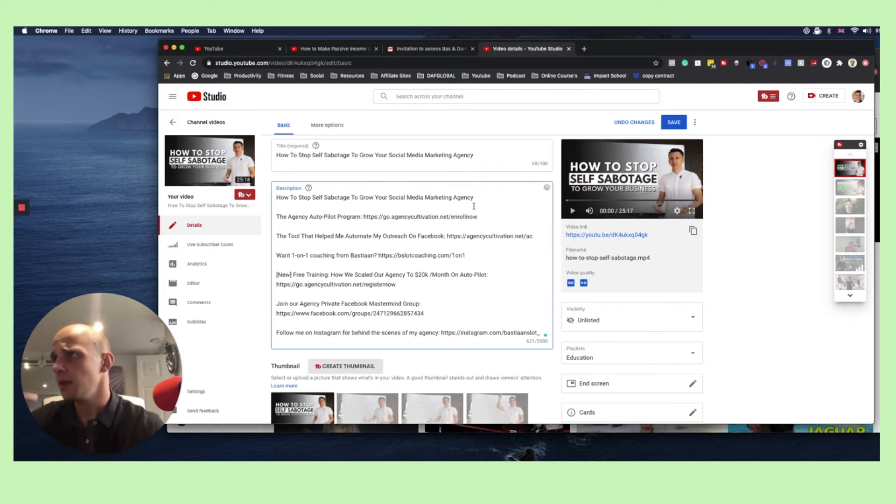
pyautogui.scroll(-1, 463, 241)
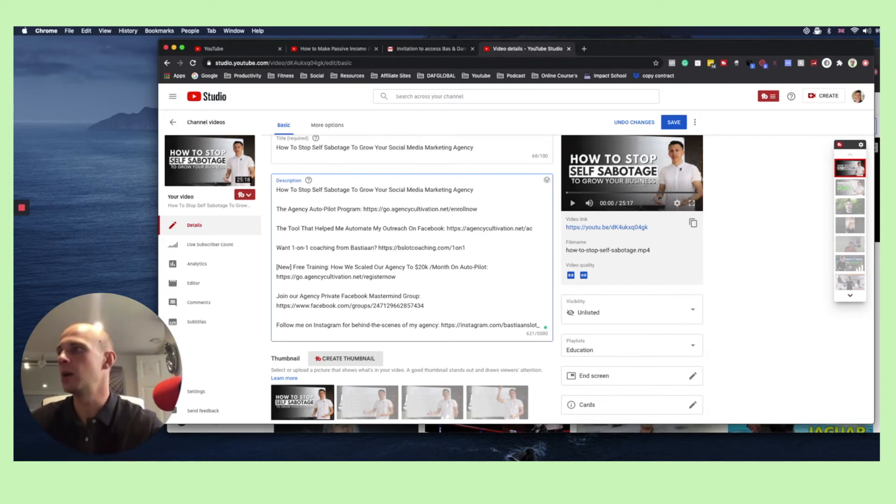
pyautogui.press('Return')
pyautogui.press('Return')
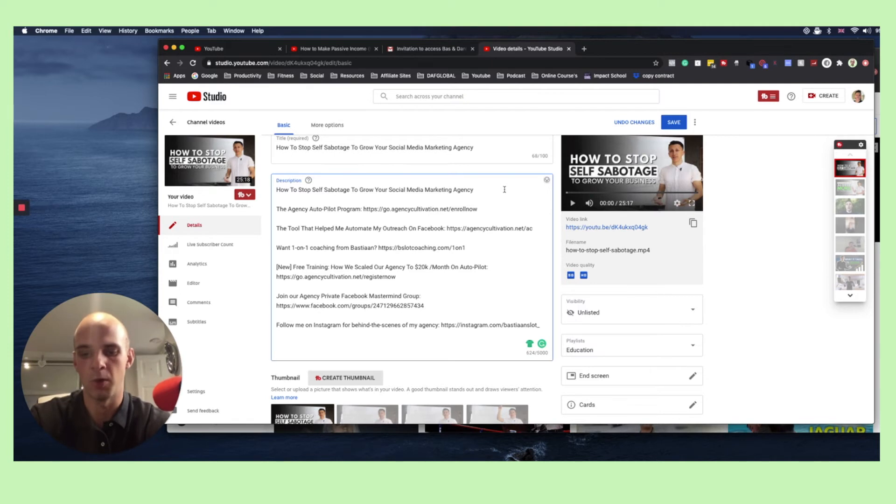
pyautogui.write('Youtube Al')
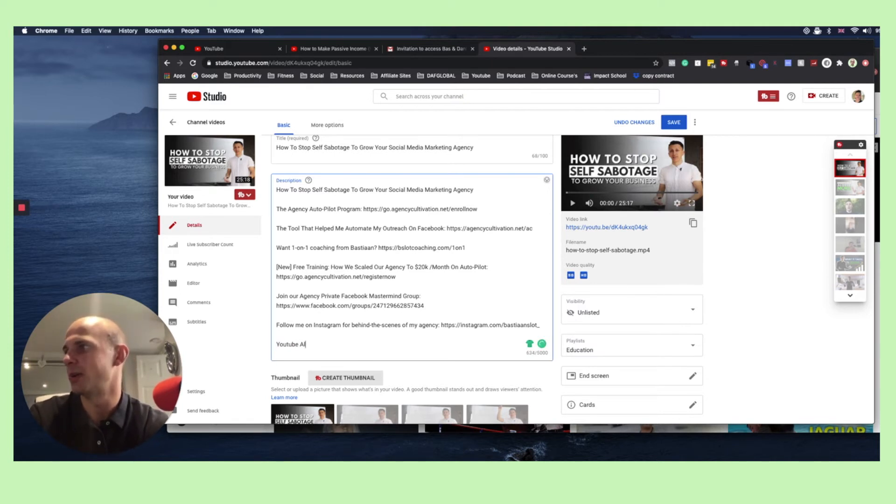
pyautogui.write('goruthm')
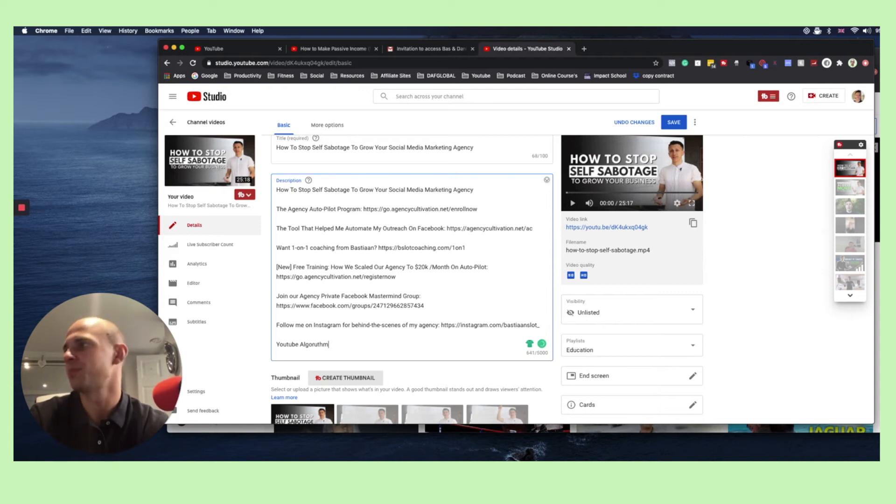
pyautogui.press('BackSpace')
pyautogui.press('BackSpace')
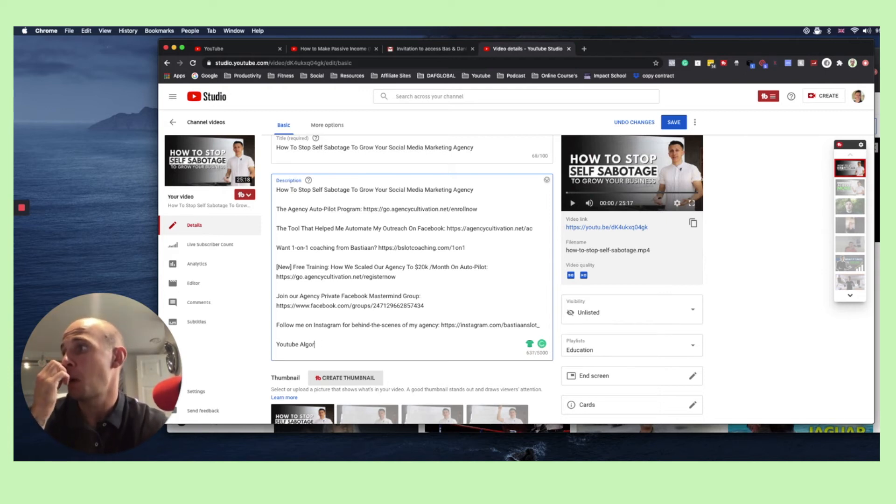
pyautogui.write('ithm:')
pyautogui.press('Return')
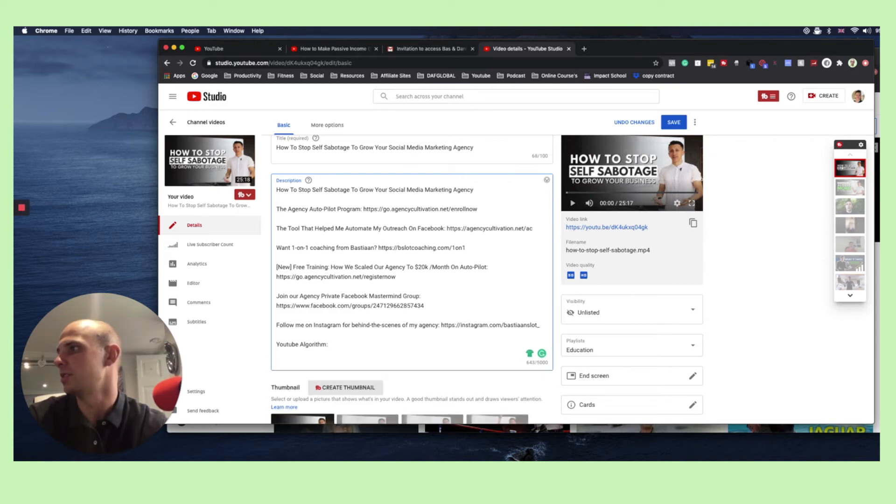
# Start a keyword line under the "Youtube Algorithm:" heading with "Self sabotage, start a smma, social media marketing agency,"
pyautogui.write('Self')
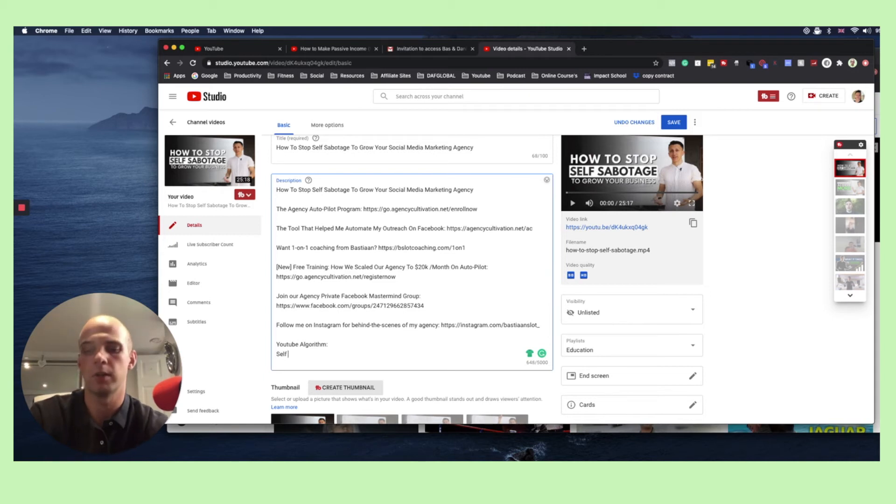
pyautogui.write(' sabotage,')
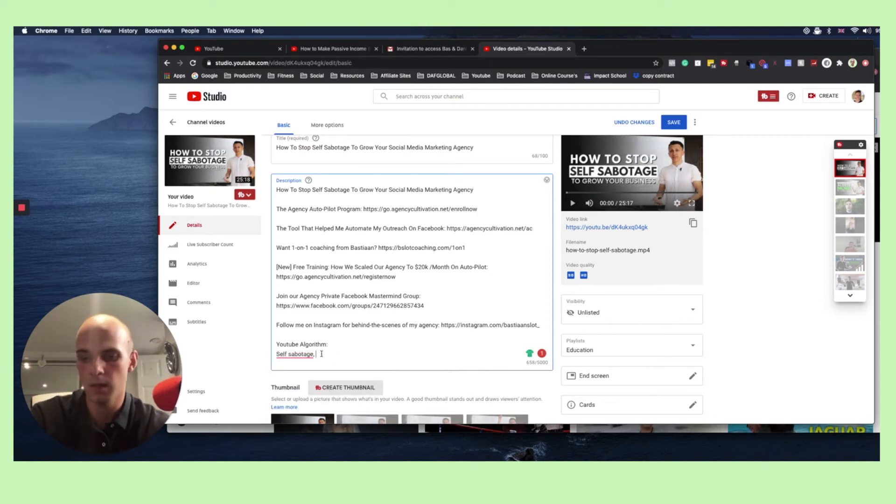
pyautogui.write('start')
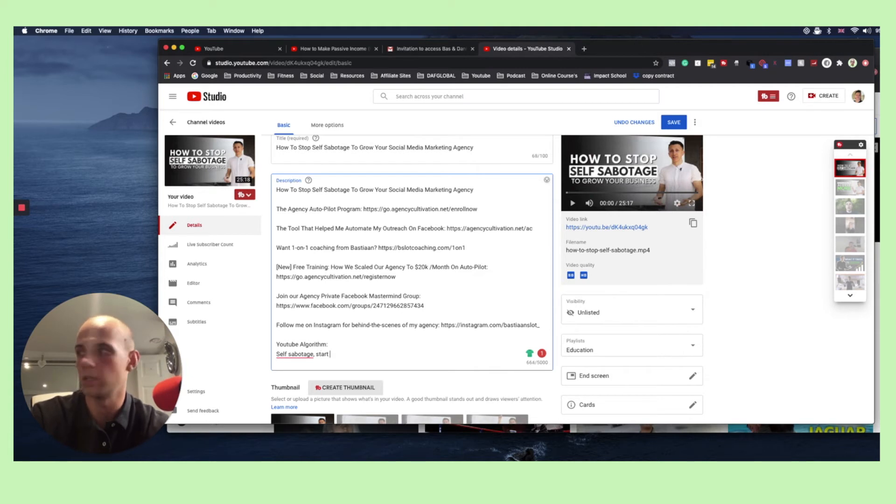
pyautogui.write(' a smma,')
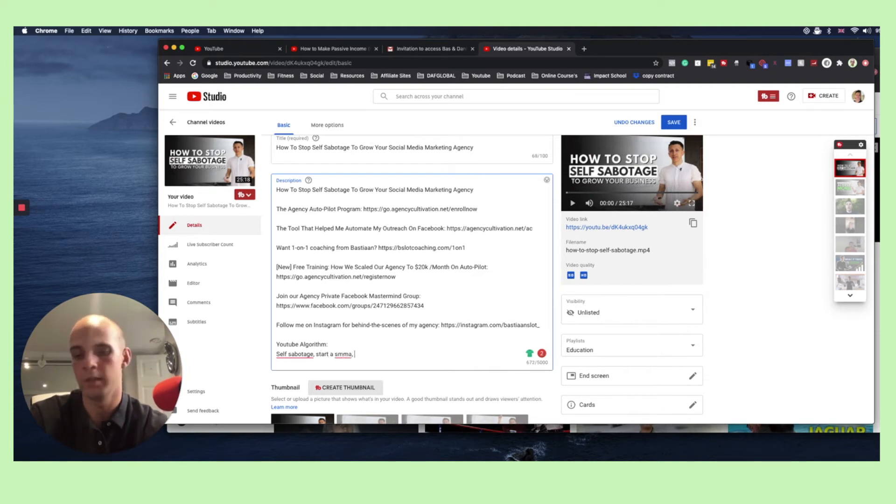
pyautogui.write(' social media marketing agencty')
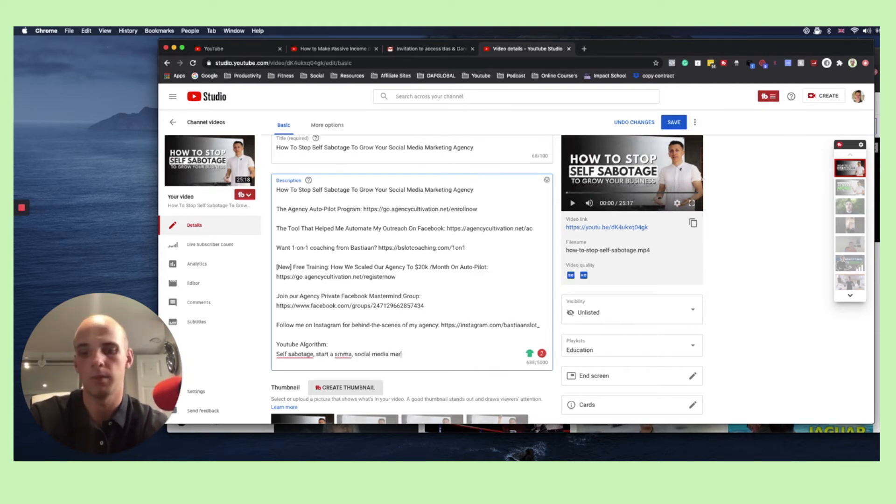
pyautogui.press('BackSpace')
pyautogui.press('BackSpace')
pyautogui.write('y, ')
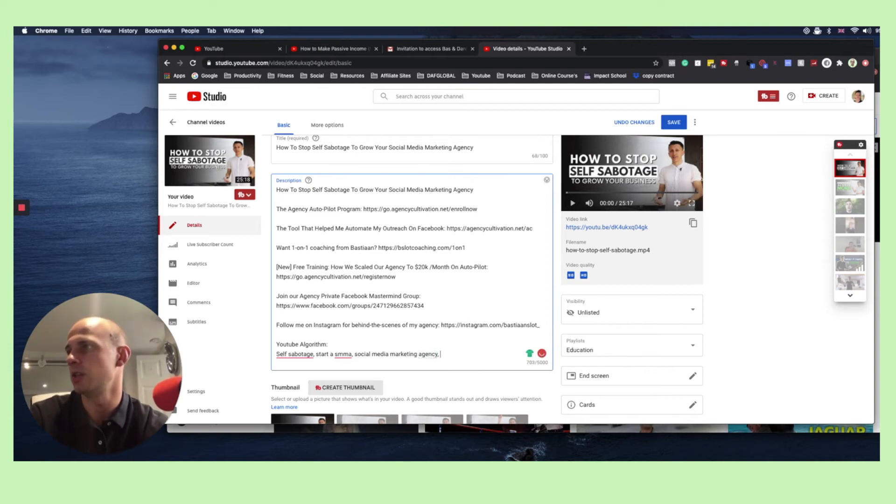
pyautogui.write('how to run a ')
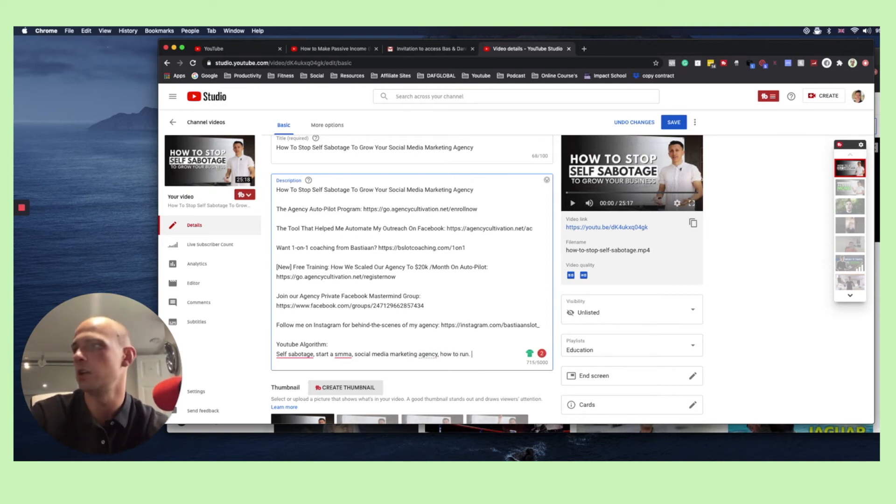
pyautogui.write('social me')
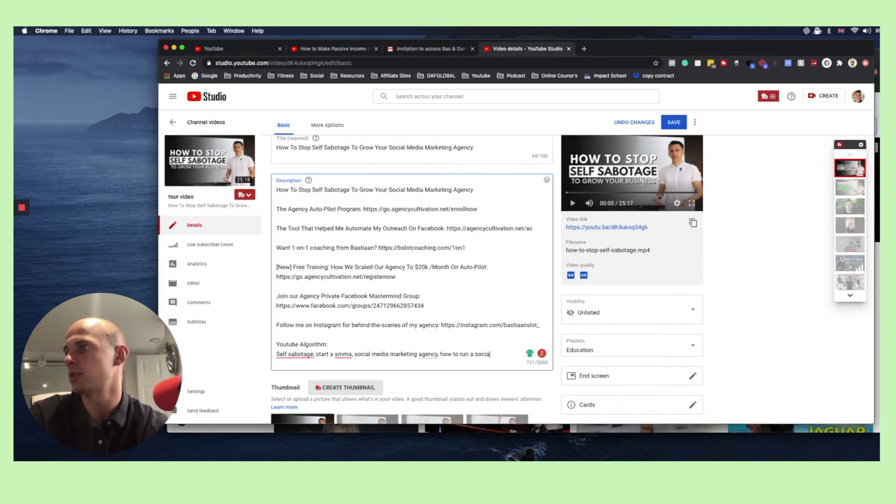
pyautogui.write('dia marketing a')
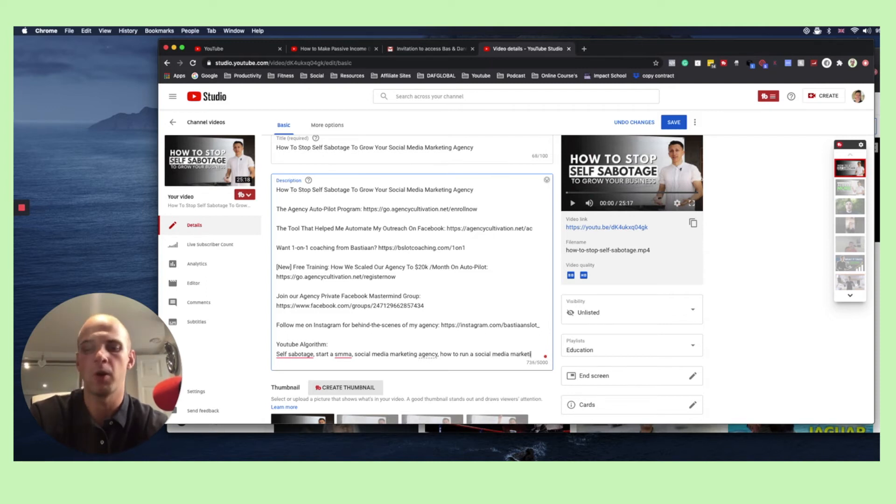
pyautogui.write('gency, ')
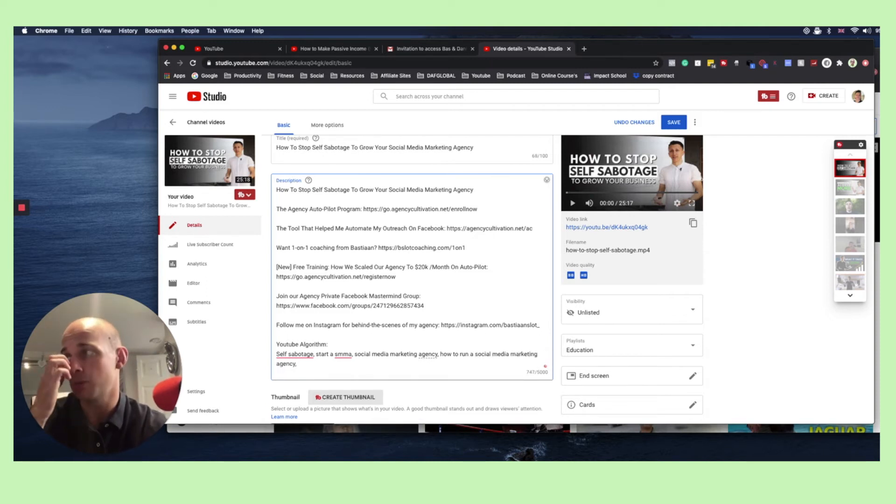
pyautogui.write('social media m')
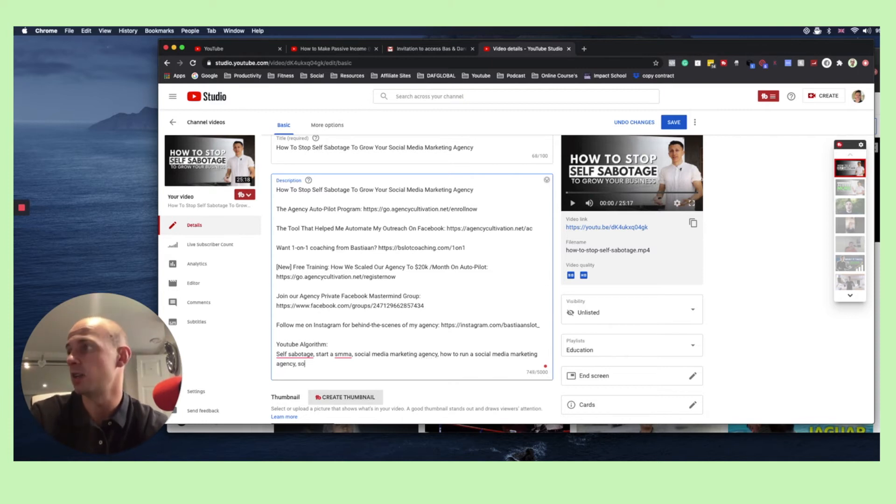
# Continue the description's keyword line with "how to run a social media marketing agency, social media agency,"
pyautogui.press('BackSpace')
pyautogui.write('agency, how to')
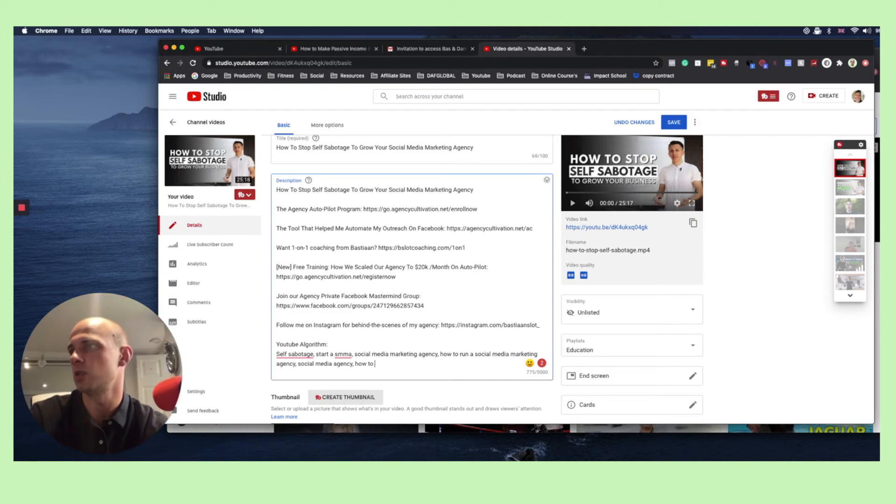
pyautogui.write(' get clients on')
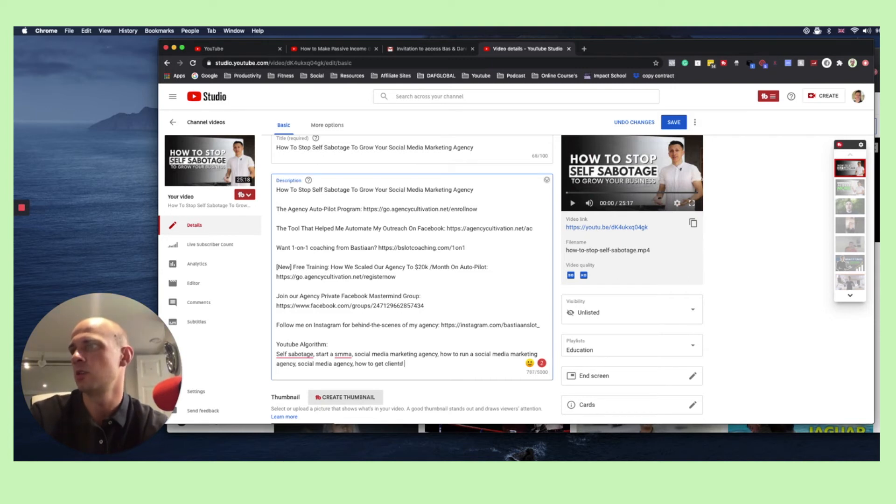
pyautogui.write(' facebook, ')
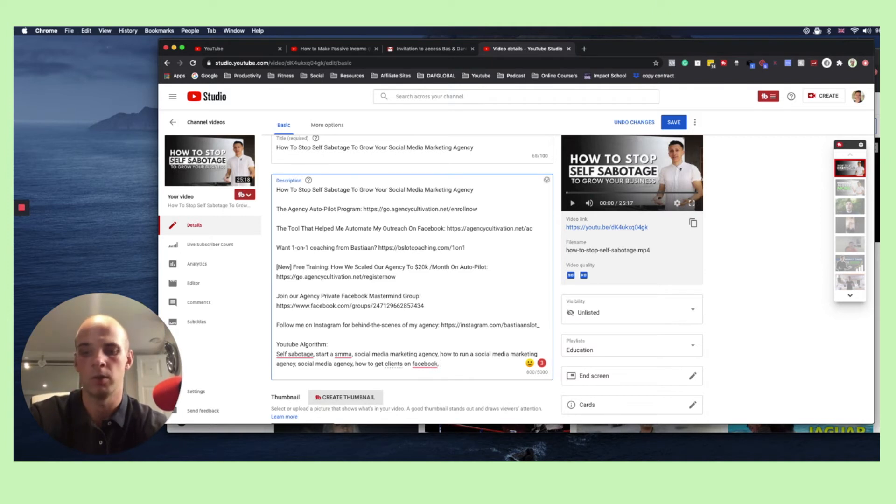
pyautogui.write('maki')
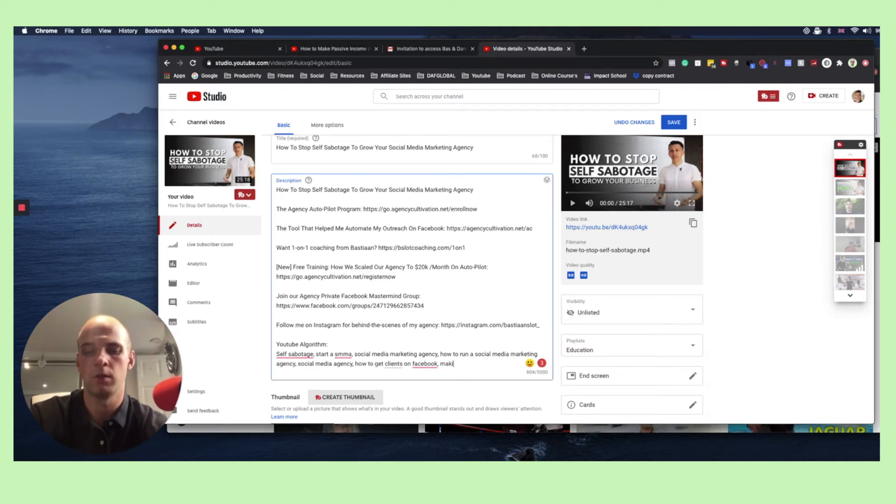
pyautogui.write('ng money online us')
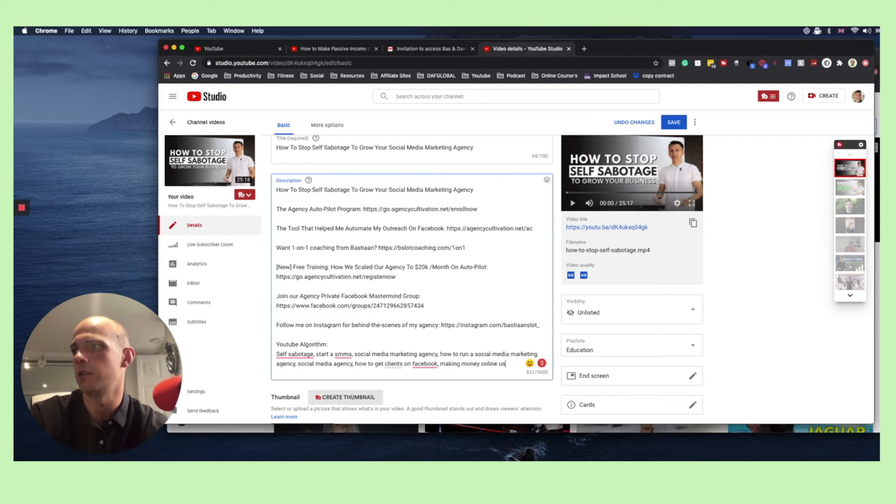
pyautogui.write('ing instagram,')
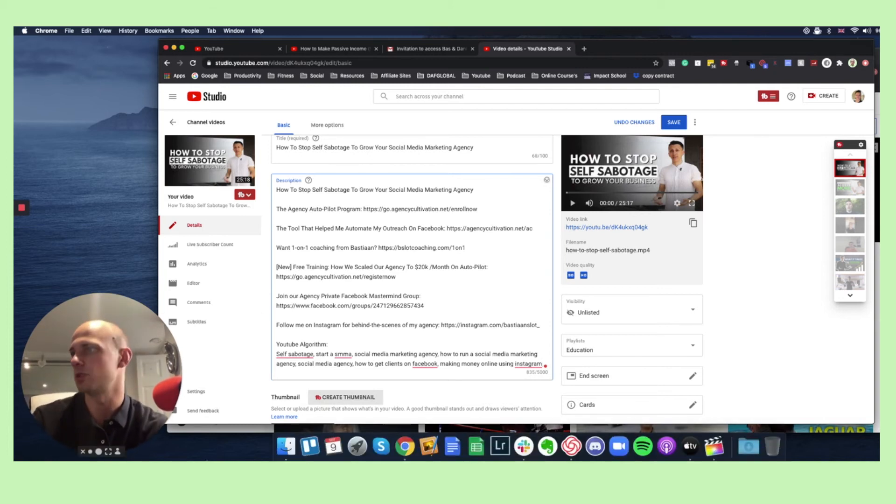
# Check the self-sabotage video's tag list and save the changes to its details
pyautogui.scroll(-2, 358, 345)
pyautogui.scroll(-3, 358, 334)
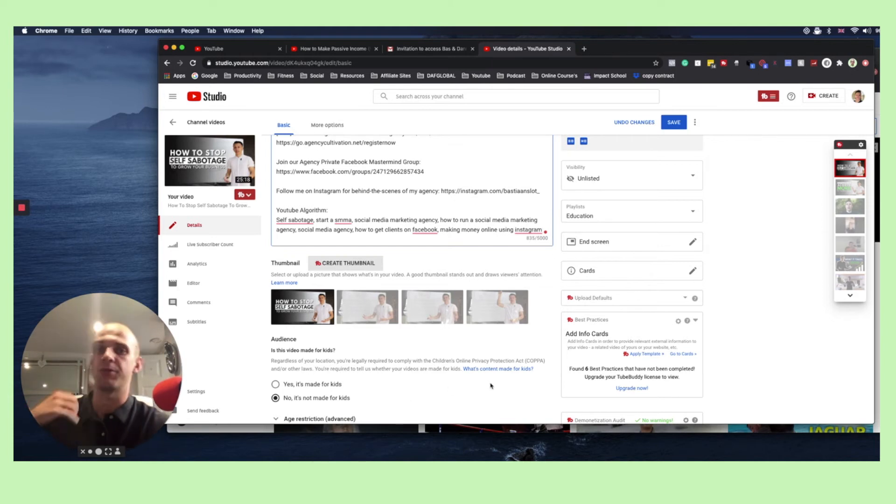
pyautogui.scroll(-1, 528, 362)
pyautogui.scroll(-5, 522, 369)
pyautogui.click(477, 368)
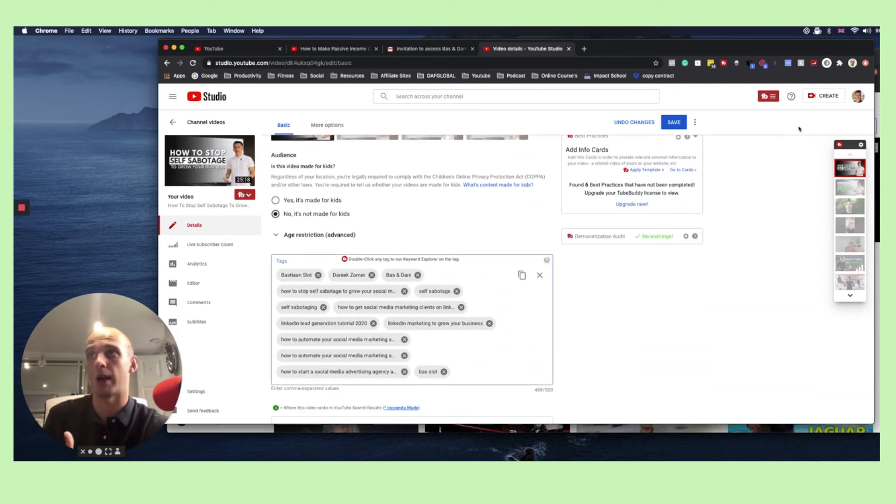
pyautogui.click(668, 124)
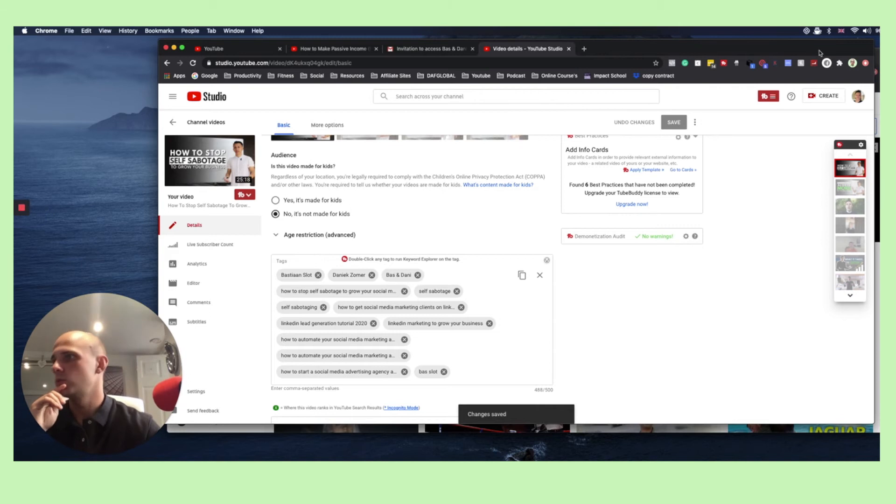
# Open the details of the video "How To Achieve More In Business By Doing Less - 4 Tips" and examine its current and recommended tags
pyautogui.click(848, 190)
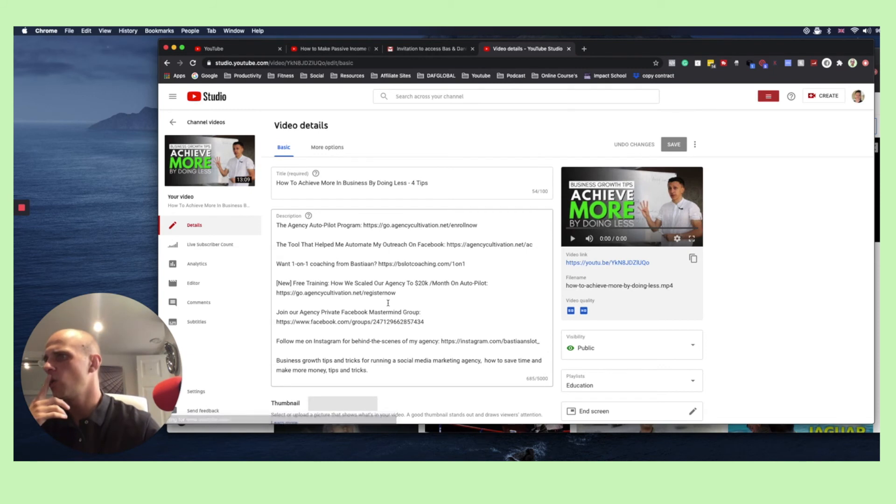
pyautogui.scroll(-3, 640, 364)
pyautogui.scroll(-10, 640, 363)
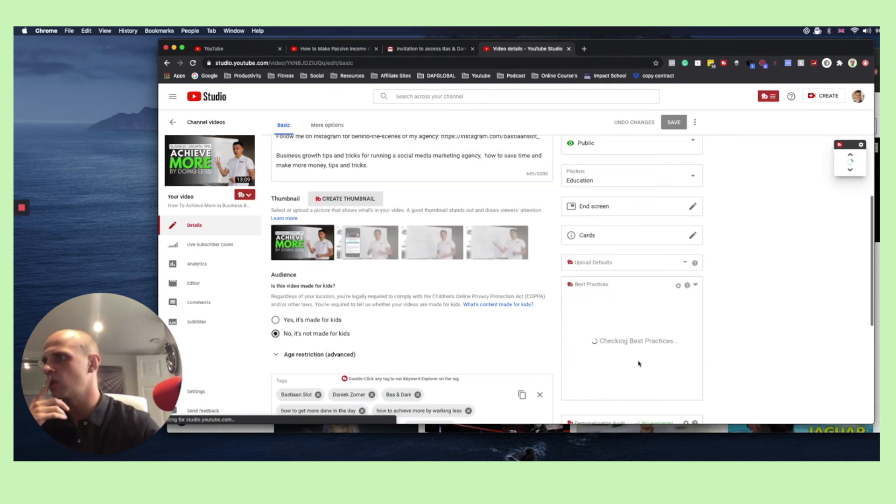
pyautogui.scroll(-3, 639, 364)
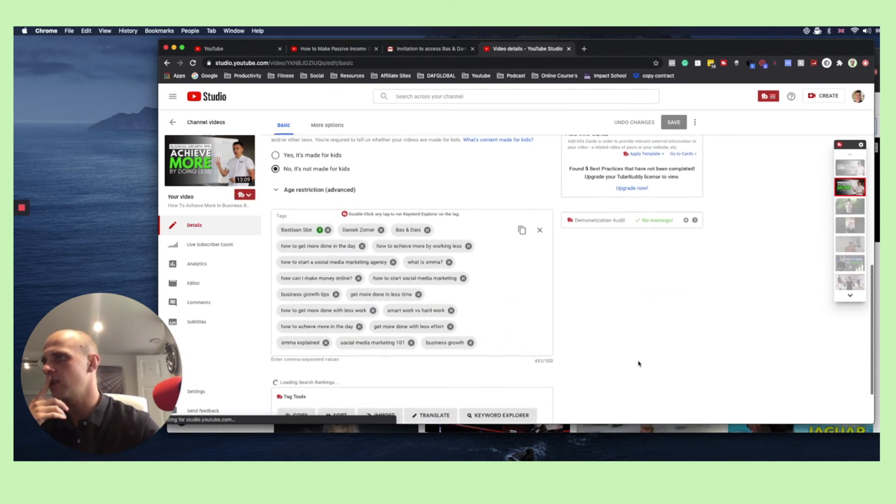
pyautogui.scroll(-1, 639, 364)
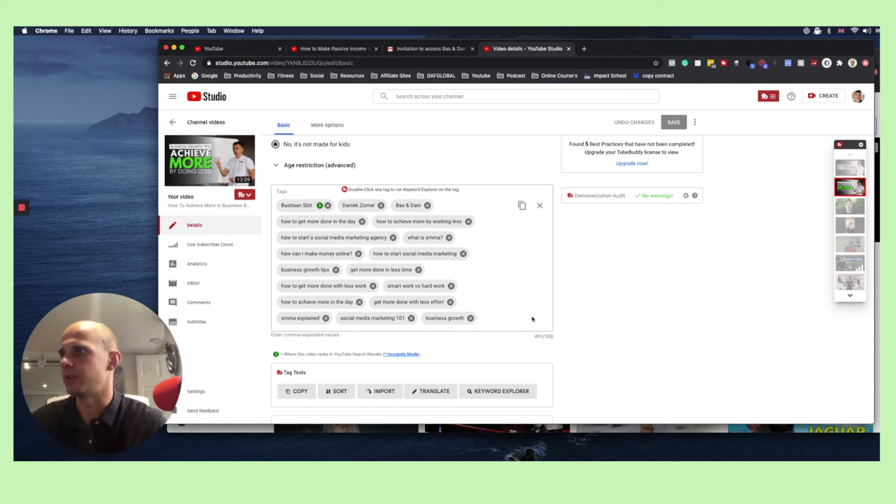
pyautogui.scroll(-5, 477, 361)
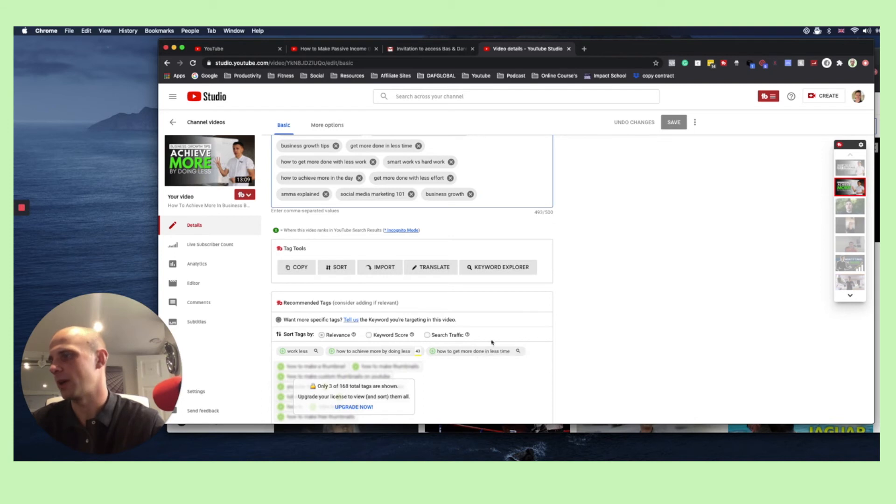
pyautogui.scroll(10, 426, 260)
pyautogui.scroll(-7, 423, 259)
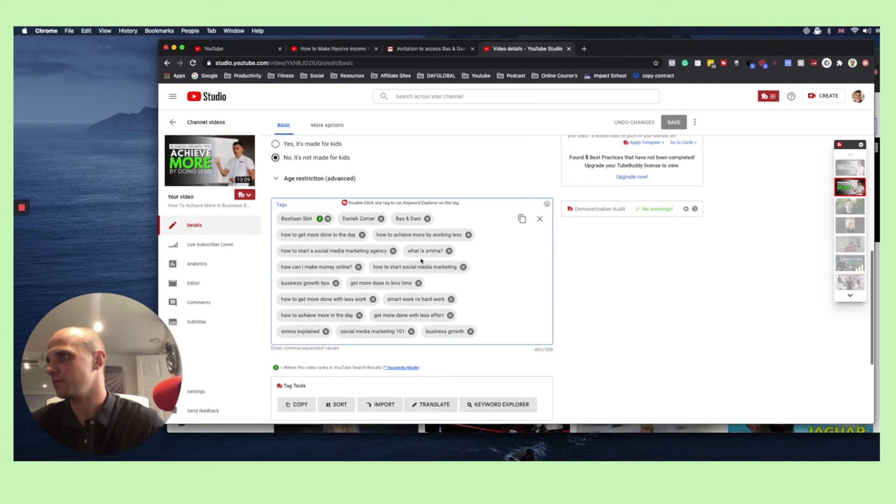
# Remove all existing tags from the "Achieve More" video's tag list
pyautogui.click(487, 332)
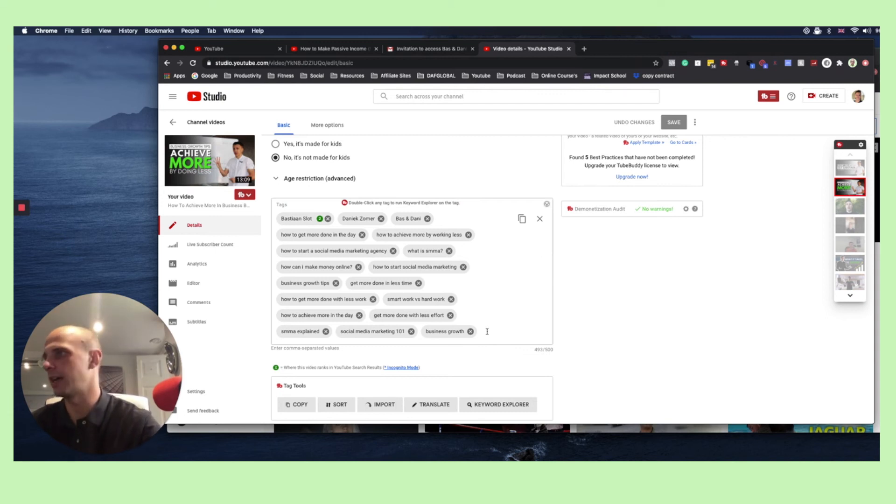
pyautogui.click(487, 332)
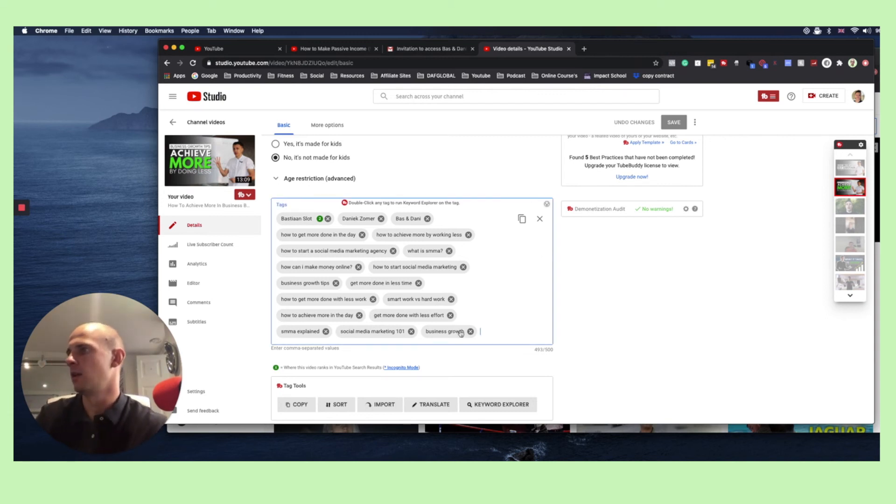
pyautogui.press('BackSpace')
pyautogui.press('BackSpace')
pyautogui.press('BackSpace')
pyautogui.press('BackSpace')
pyautogui.press('BackSpace')
pyautogui.press('BackSpace')
pyautogui.press('BackSpace')
pyautogui.press('BackSpace')
pyautogui.press('BackSpace')
pyautogui.press('BackSpace')
pyautogui.press('BackSpace')
pyautogui.press('BackSpace')
pyautogui.press('BackSpace')
pyautogui.press('BackSpace')
pyautogui.press('BackSpace')
pyautogui.press('BackSpace')
pyautogui.press('BackSpace')
pyautogui.press('BackSpace')
pyautogui.press('BackSpace')
pyautogui.press('BackSpace')
pyautogui.press('BackSpace')
pyautogui.press('BackSpace')
pyautogui.press('BackSpace')
pyautogui.press('BackSpace')
pyautogui.press('BackSpace')
pyautogui.press('BackSpace')
pyautogui.press('BackSpace')
pyautogui.press('BackSpace')
pyautogui.press('BackSpace')
pyautogui.press('BackSpace')
pyautogui.press('BackSpace')
pyautogui.press('BackSpace')
pyautogui.press('BackSpace')
pyautogui.press('BackSpace')
pyautogui.press('BackSpace')
pyautogui.press('BackSpace')
pyautogui.press('BackSpace')
pyautogui.press('BackSpace')
pyautogui.press('BackSpace')
pyautogui.press('BackSpace')
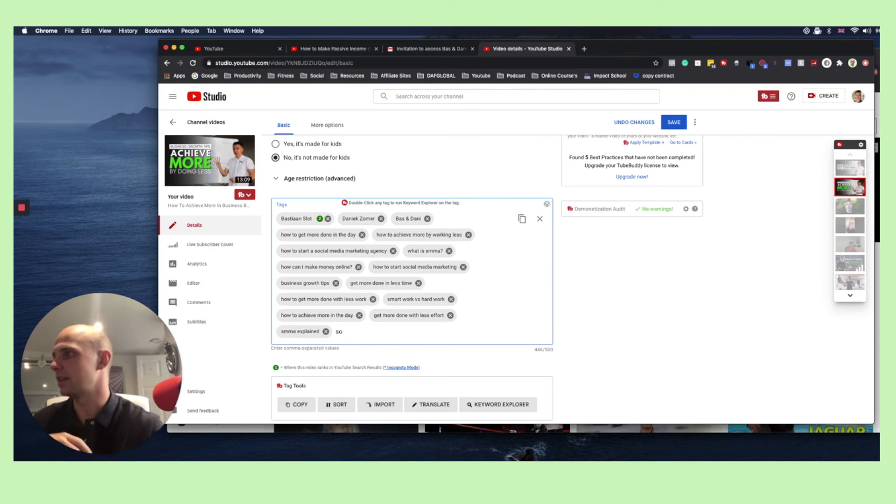
pyautogui.press('BackSpace')
pyautogui.press('BackSpace')
pyautogui.press('BackSpace')
pyautogui.press('BackSpace')
pyautogui.press('BackSpace')
pyautogui.press('BackSpace')
pyautogui.press('BackSpace')
pyautogui.press('BackSpace')
pyautogui.press('BackSpace')
pyautogui.press('BackSpace')
pyautogui.press('BackSpace')
pyautogui.press('BackSpace')
pyautogui.press('BackSpace')
pyautogui.press('BackSpace')
pyautogui.press('BackSpace')
pyautogui.press('BackSpace')
pyautogui.press('BackSpace')
pyautogui.press('BackSpace')
pyautogui.press('BackSpace')
pyautogui.press('BackSpace')
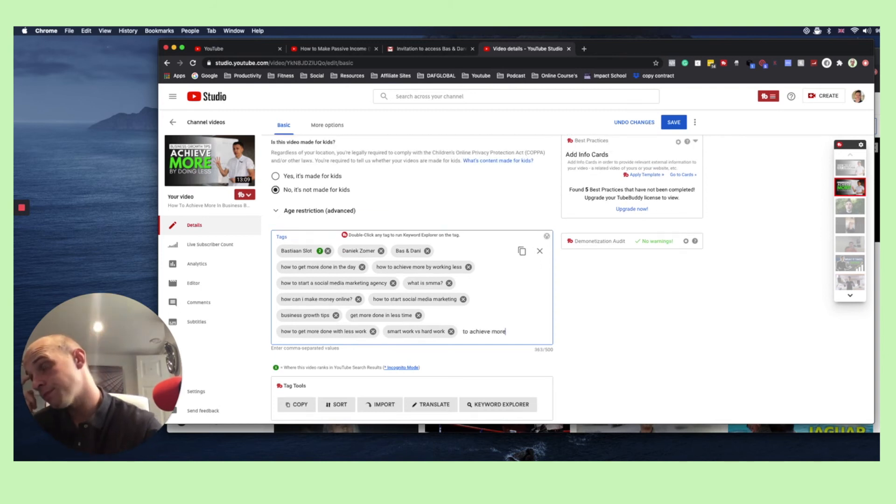
pyautogui.press('BackSpace')
pyautogui.press('BackSpace')
pyautogui.press('BackSpace')
pyautogui.press('BackSpace')
pyautogui.press('BackSpace')
pyautogui.press('BackSpace')
pyautogui.press('BackSpace')
pyautogui.press('BackSpace')
pyautogui.press('BackSpace')
pyautogui.press('BackSpace')
pyautogui.press('BackSpace')
pyautogui.press('BackSpace')
pyautogui.press('BackSpace')
pyautogui.press('BackSpace')
pyautogui.press('BackSpace')
pyautogui.press('BackSpace')
pyautogui.press('BackSpace')
pyautogui.press('BackSpace')
pyautogui.press('BackSpace')
pyautogui.press('BackSpace')
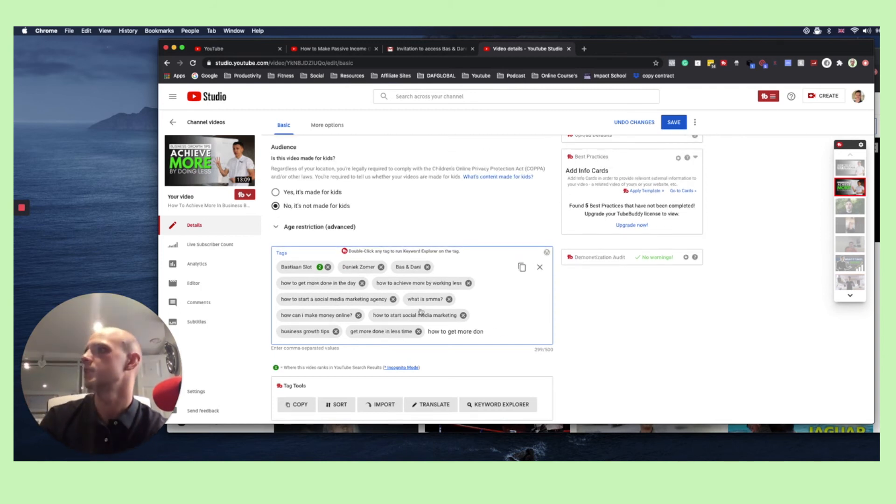
pyautogui.press('BackSpace')
pyautogui.press('BackSpace')
pyautogui.press('BackSpace')
pyautogui.press('BackSpace')
pyautogui.press('BackSpace')
pyautogui.press('BackSpace')
pyautogui.press('BackSpace')
pyautogui.press('BackSpace')
pyautogui.press('BackSpace')
pyautogui.press('BackSpace')
pyautogui.press('BackSpace')
pyautogui.press('BackSpace')
pyautogui.press('BackSpace')
pyautogui.press('BackSpace')
pyautogui.press('BackSpace')
pyautogui.press('BackSpace')
pyautogui.press('BackSpace')
pyautogui.press('BackSpace')
pyautogui.press('BackSpace')
pyautogui.press('BackSpace')
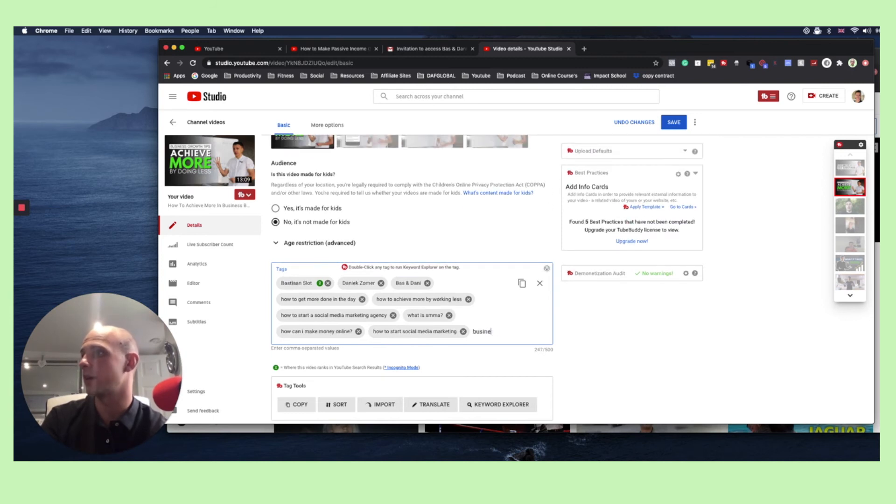
pyautogui.press('BackSpace')
pyautogui.press('BackSpace')
pyautogui.press('BackSpace')
pyautogui.press('BackSpace')
pyautogui.press('BackSpace')
pyautogui.press('BackSpace')
pyautogui.press('BackSpace')
pyautogui.press('BackSpace')
pyautogui.press('BackSpace')
pyautogui.press('BackSpace')
pyautogui.press('BackSpace')
pyautogui.press('BackSpace')
pyautogui.press('BackSpace')
pyautogui.press('BackSpace')
pyautogui.press('BackSpace')
pyautogui.press('BackSpace')
pyautogui.press('BackSpace')
pyautogui.press('BackSpace')
pyautogui.press('BackSpace')
pyautogui.press('BackSpace')
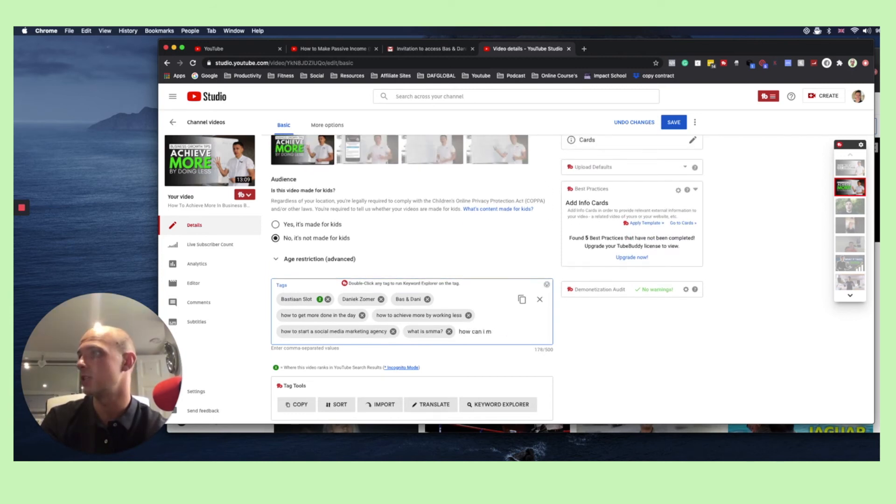
pyautogui.press('BackSpace')
pyautogui.press('BackSpace')
pyautogui.press('BackSpace')
pyautogui.press('BackSpace')
pyautogui.press('BackSpace')
pyautogui.press('BackSpace')
pyautogui.press('BackSpace')
pyautogui.press('BackSpace')
pyautogui.press('BackSpace')
pyautogui.press('BackSpace')
pyautogui.press('BackSpace')
pyautogui.press('BackSpace')
pyautogui.press('BackSpace')
pyautogui.press('BackSpace')
pyautogui.press('BackSpace')
pyautogui.press('BackSpace')
pyautogui.press('BackSpace')
pyautogui.press('BackSpace')
pyautogui.press('BackSpace')
pyautogui.press('BackSpace')
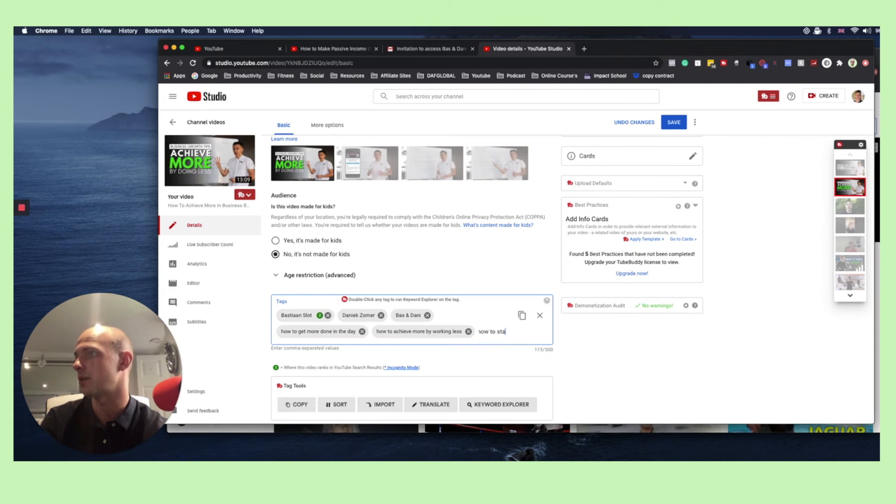
pyautogui.press('BackSpace')
pyautogui.press('BackSpace')
pyautogui.press('BackSpace')
pyautogui.press('BackSpace')
pyautogui.press('BackSpace')
pyautogui.press('BackSpace')
pyautogui.press('BackSpace')
pyautogui.press('BackSpace')
pyautogui.press('BackSpace')
pyautogui.press('BackSpace')
pyautogui.press('BackSpace')
pyautogui.press('BackSpace')
pyautogui.press('BackSpace')
pyautogui.press('BackSpace')
pyautogui.press('BackSpace')
pyautogui.press('BackSpace')
pyautogui.press('BackSpace')
pyautogui.press('BackSpace')
pyautogui.press('BackSpace')
pyautogui.press('BackSpace')
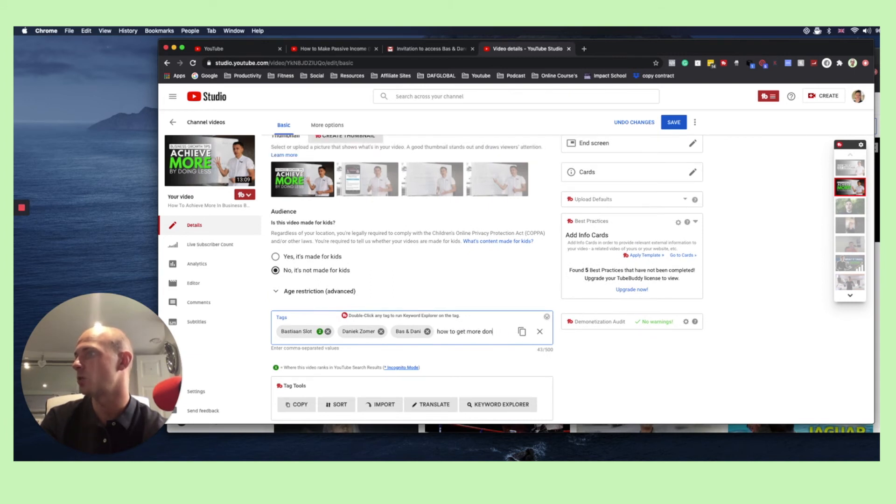
pyautogui.press('BackSpace')
pyautogui.press('BackSpace')
pyautogui.press('BackSpace')
pyautogui.press('BackSpace')
pyautogui.press('BackSpace')
pyautogui.press('BackSpace')
pyautogui.press('BackSpace')
pyautogui.press('BackSpace')
pyautogui.press('BackSpace')
pyautogui.press('BackSpace')
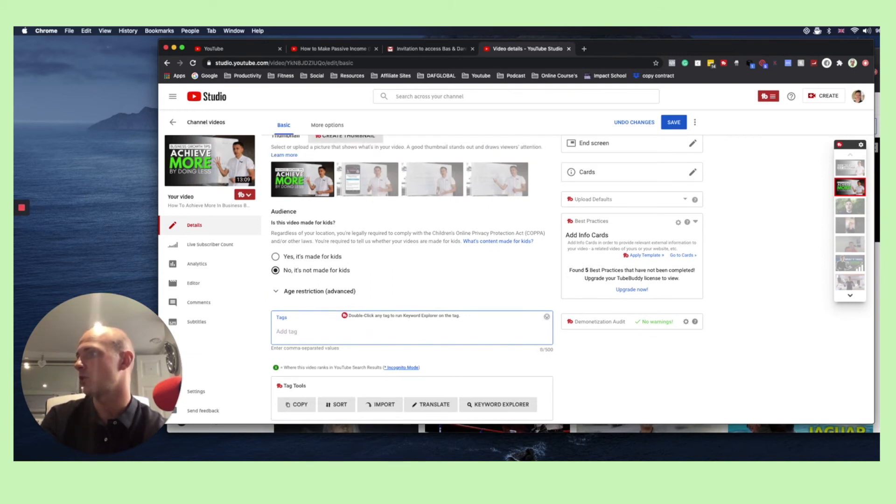
# Add the recommended tags "how to get more done in less time", "how to achieve more by doing less" and "work less" to the video
pyautogui.scroll(-5, 656, 363)
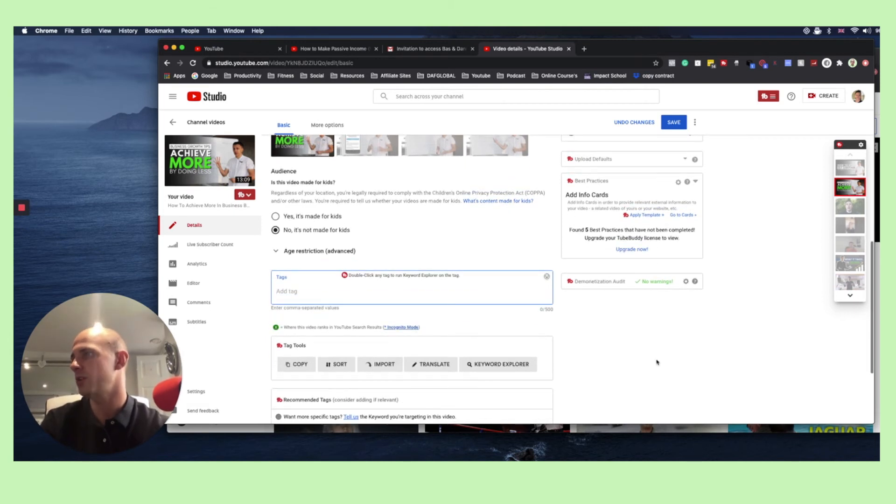
pyautogui.scroll(-1, 656, 362)
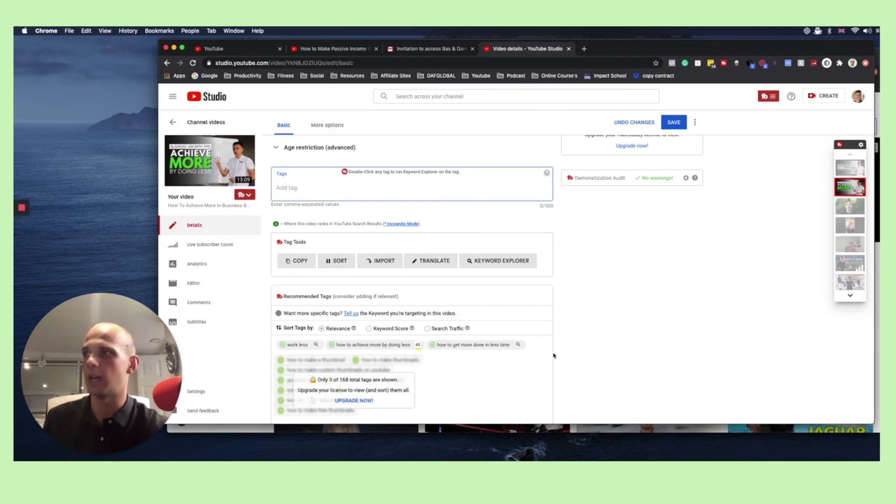
pyautogui.scroll(-1, 489, 374)
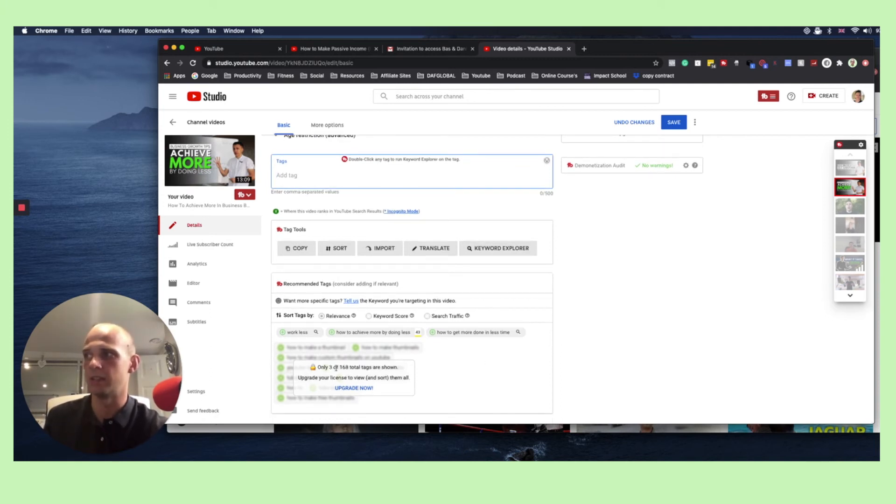
pyautogui.moveTo(329, 367); pyautogui.dragTo(350, 367)
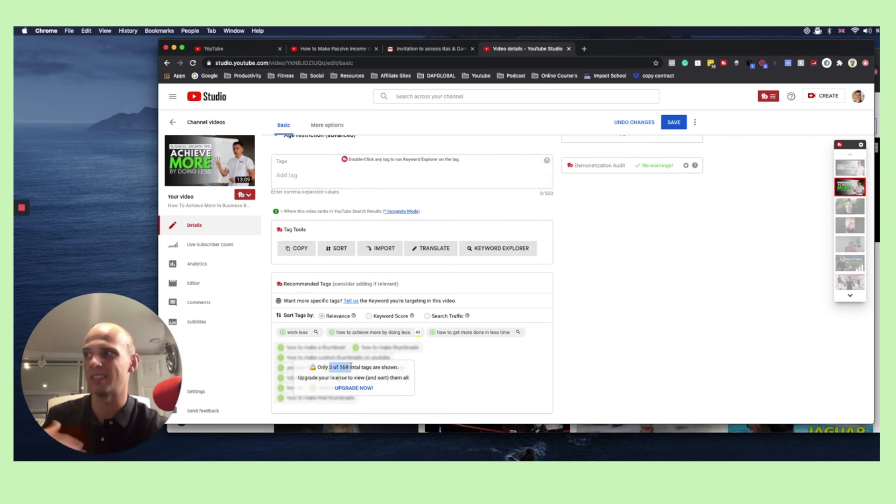
pyautogui.click(607, 354)
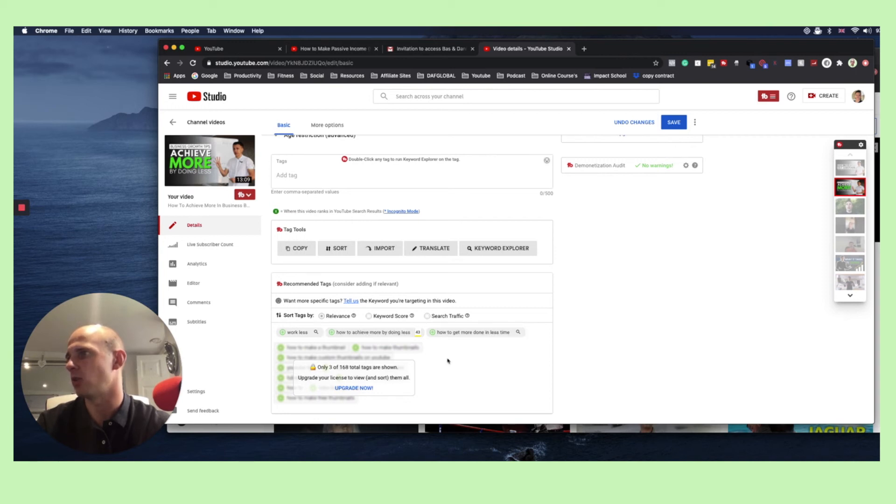
pyautogui.click(434, 334)
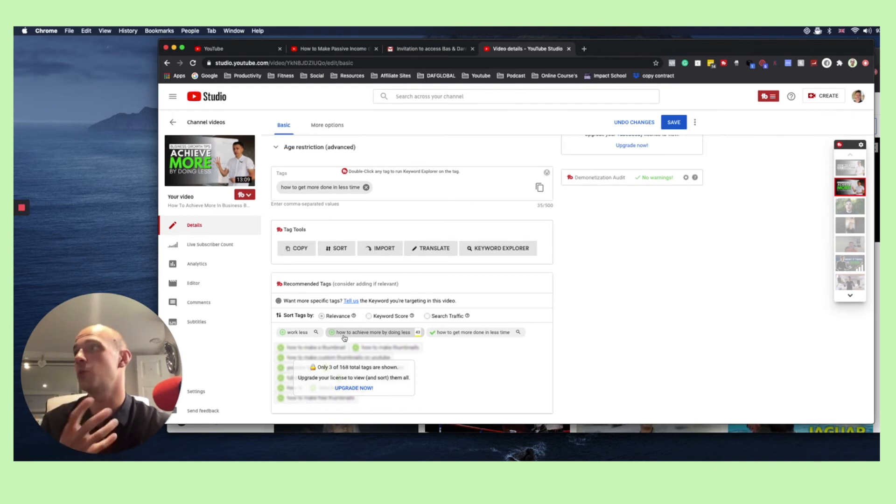
pyautogui.click(333, 334)
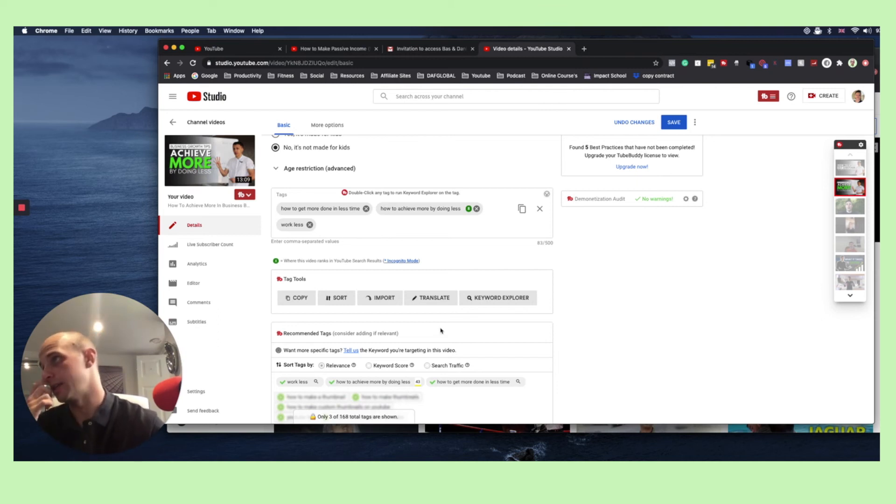
# Explore the keyword "achieve more by setting smart goals" in Keyword Explorer and insert it into the current video's tags
pyautogui.scroll(2, 441, 331)
pyautogui.click(370, 285)
pyautogui.scroll(-1, 402, 290)
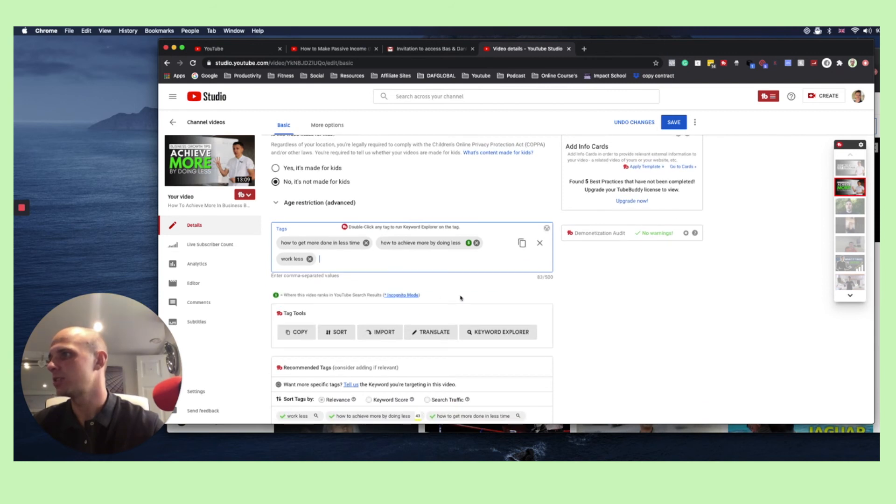
pyautogui.click(497, 333)
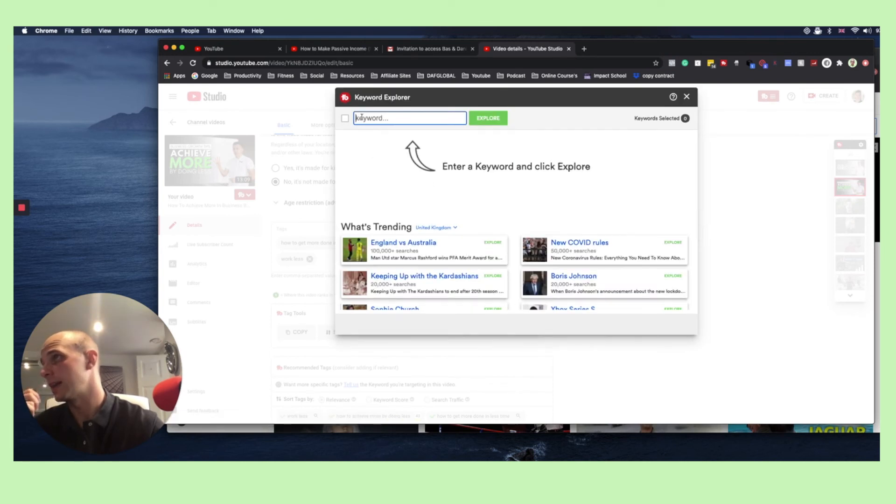
pyautogui.write('achi')
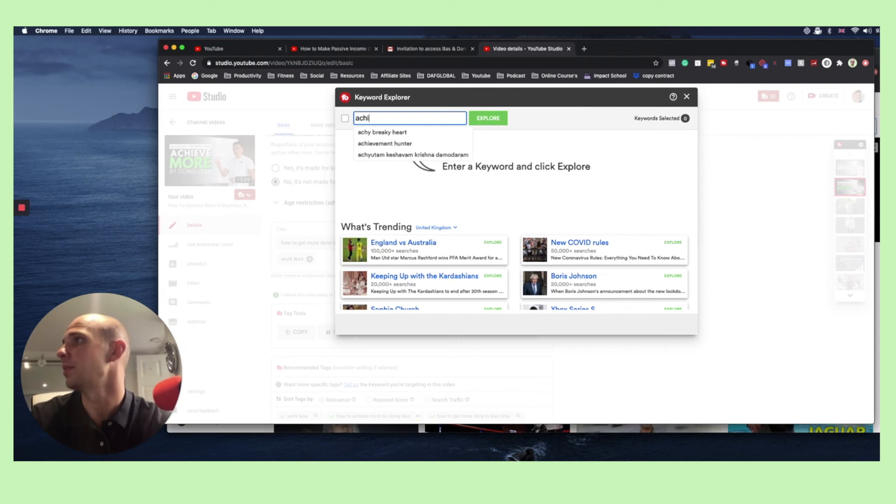
pyautogui.press('BackSpace')
pyautogui.write('ei')
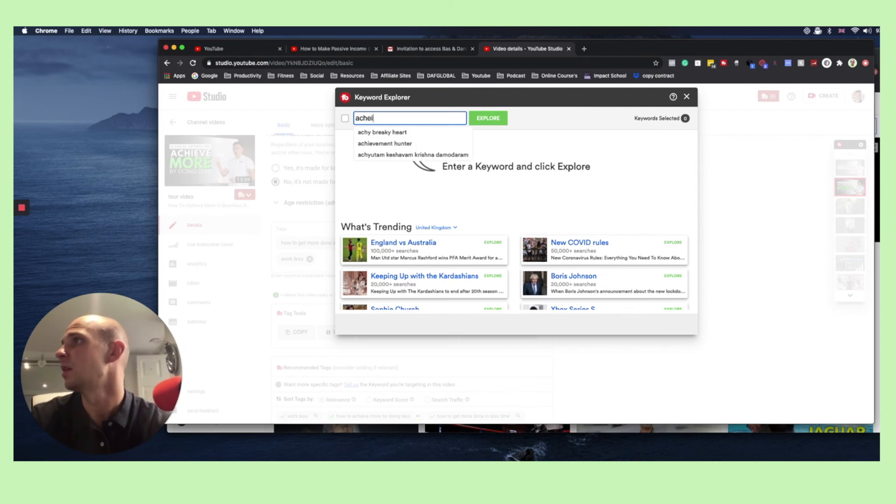
pyautogui.write('ve more by setting smart goals')
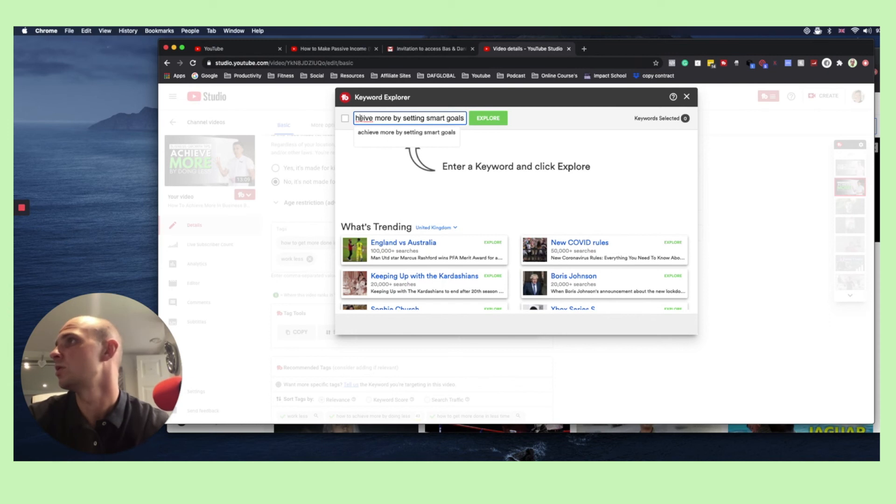
pyautogui.click(369, 134)
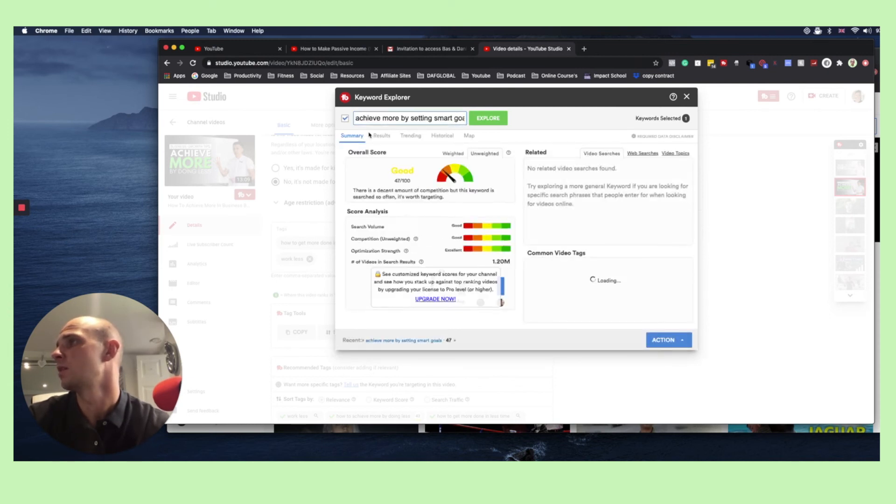
pyautogui.click(663, 340)
pyautogui.click(647, 313)
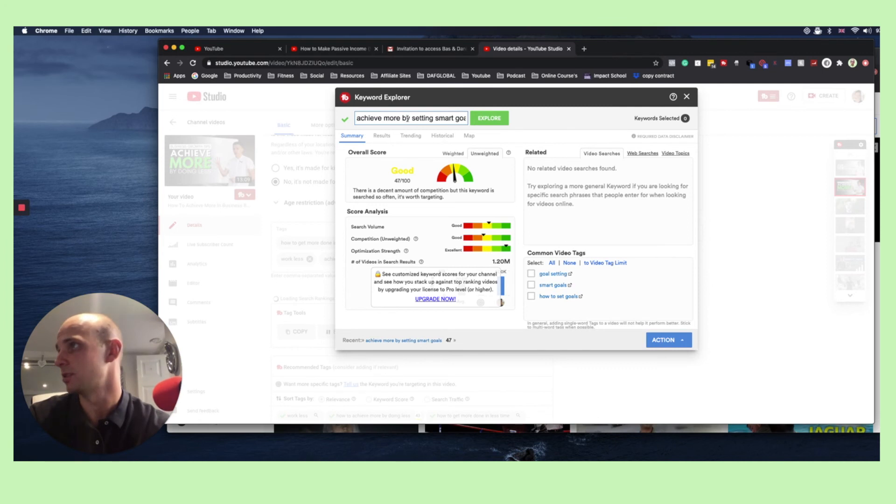
# Explore the keyword "goal setting for smma" and insert it into the current video's tags
pyautogui.press('super+a')
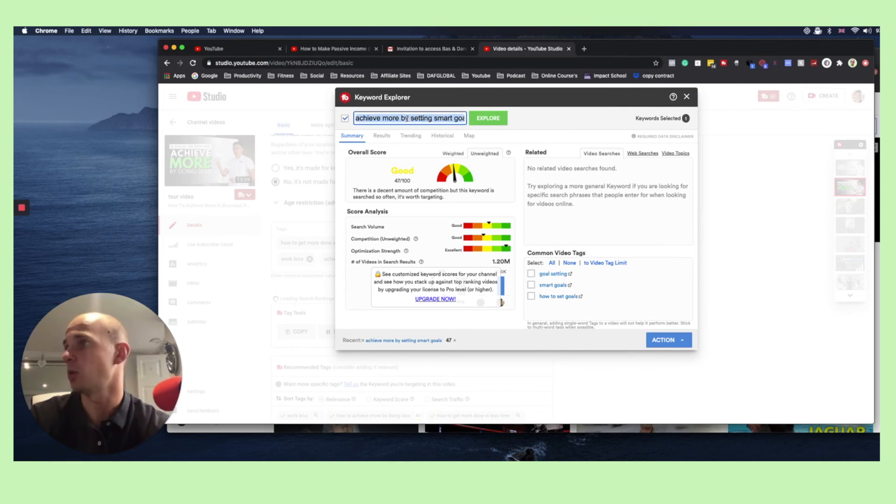
pyautogui.write('goal setting')
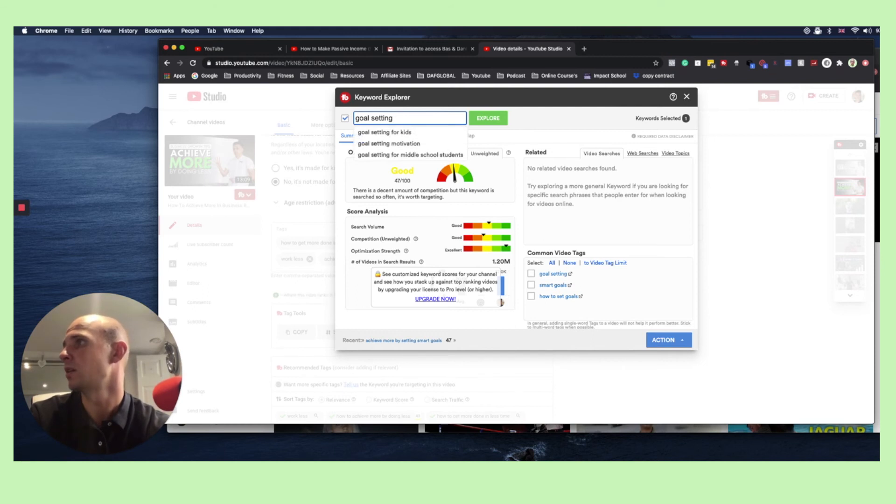
pyautogui.write('for smma')
pyautogui.press('Return')
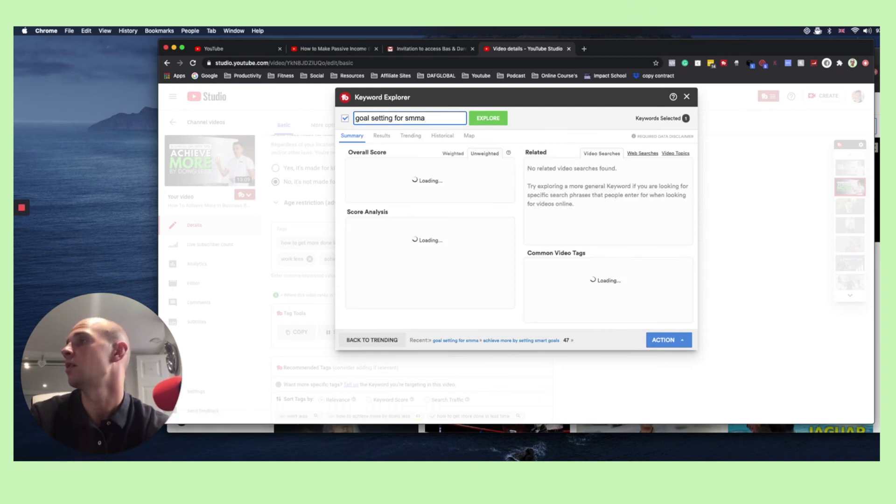
pyautogui.click(681, 344)
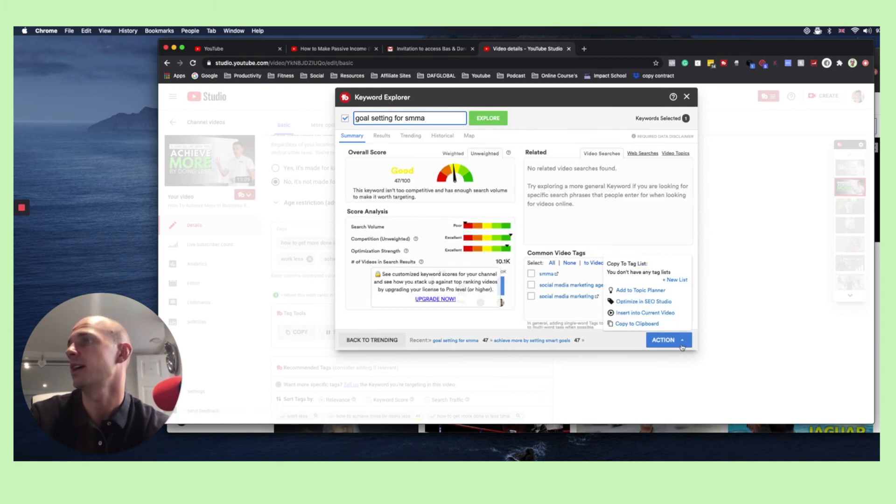
pyautogui.click(650, 314)
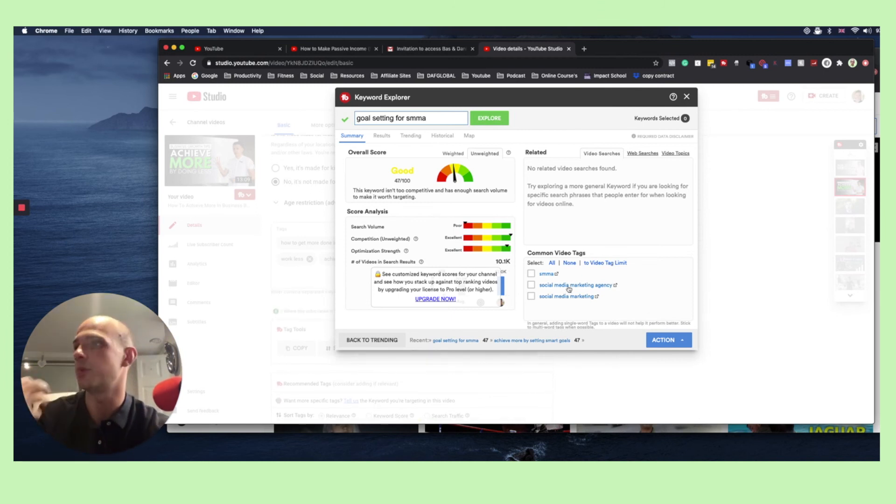
# Explore the keyword "goal setting for social media marketing" and insert it into the current video's tags
pyautogui.click(435, 120)
pyautogui.press('BackSpace')
pyautogui.press('BackSpace')
pyautogui.press('BackSpace')
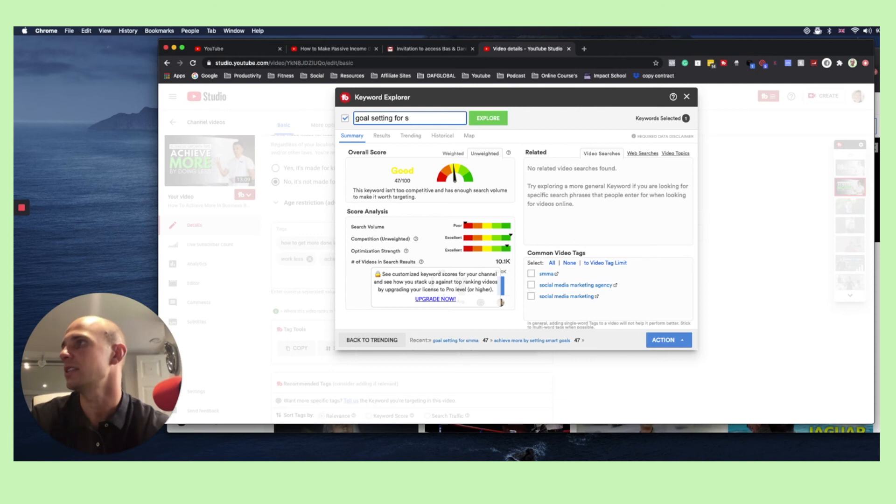
pyautogui.write('ocial media marketing')
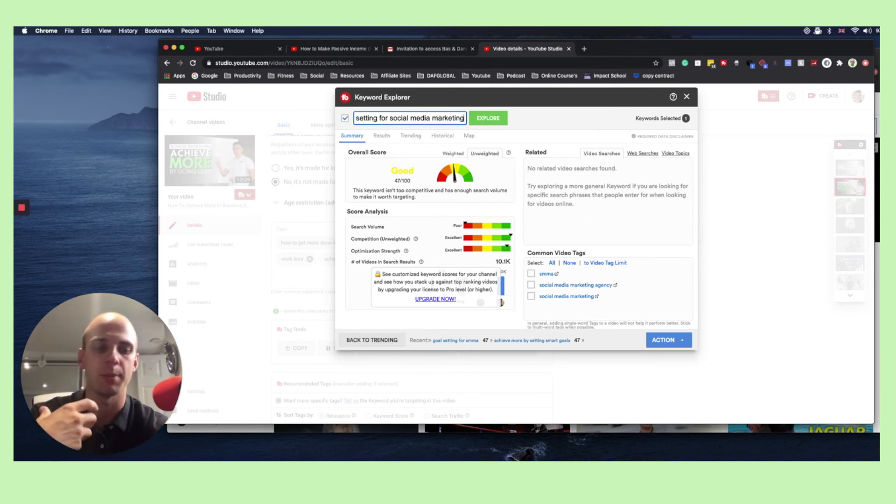
pyautogui.press('Return')
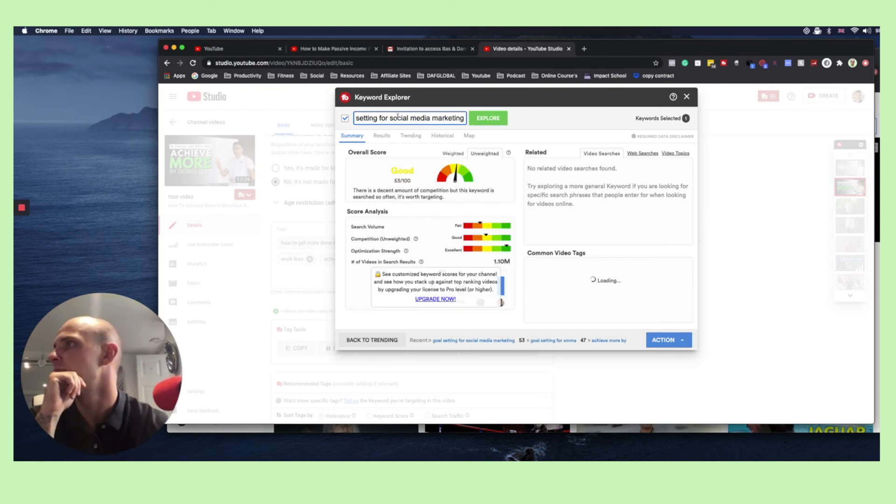
pyautogui.hscroll(-1, 381, 124)
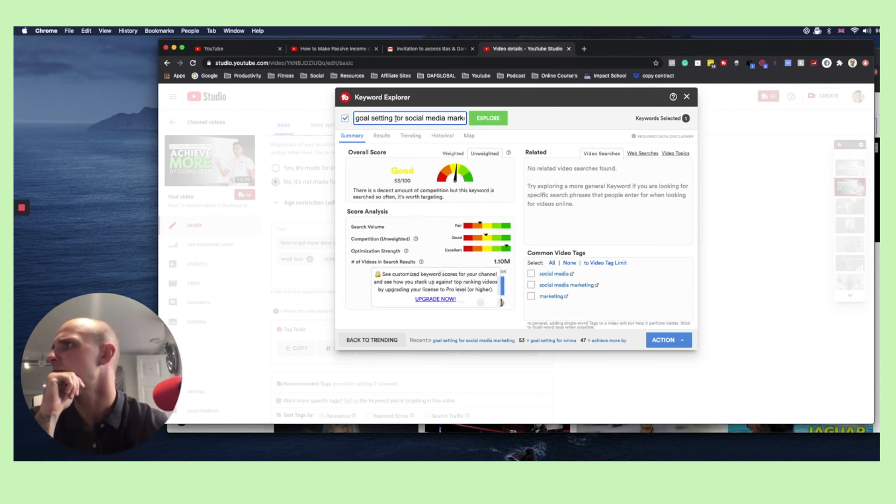
pyautogui.hscroll(1, 457, 122)
pyautogui.click(684, 343)
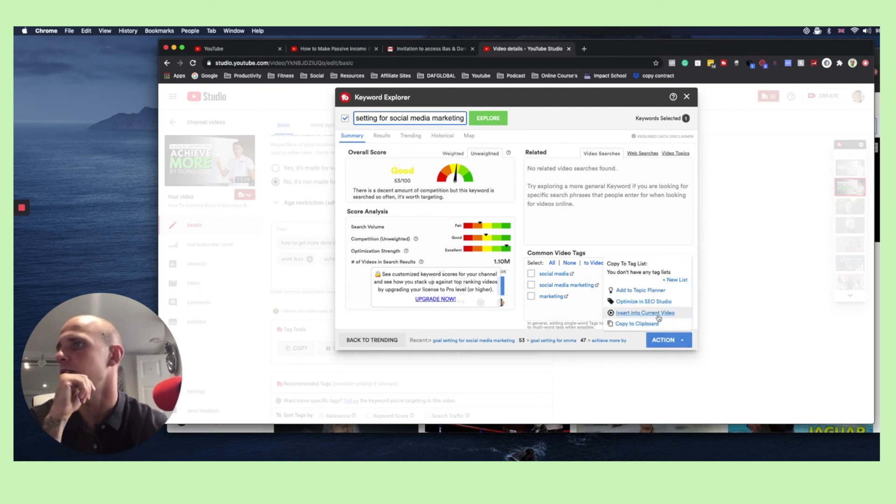
pyautogui.click(640, 321)
# Explore the keyword "goal setting for social media marketing to get more clients" and check its number of videos in search results
pyautogui.click(437, 119)
pyautogui.press('Right')
pyautogui.press('Right')
pyautogui.press('Right')
pyautogui.press('Right')
pyautogui.press('Right')
pyautogui.press('Right')
pyautogui.press('Right')
pyautogui.press('Right')
pyautogui.press('Right')
pyautogui.press('Right')
pyautogui.press('Right')
pyautogui.press('Right')
pyautogui.press('Right')
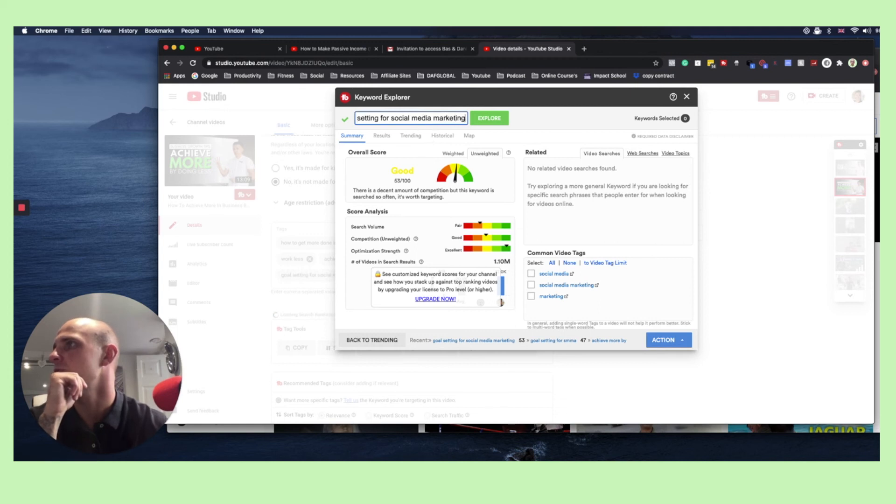
pyautogui.write('to get')
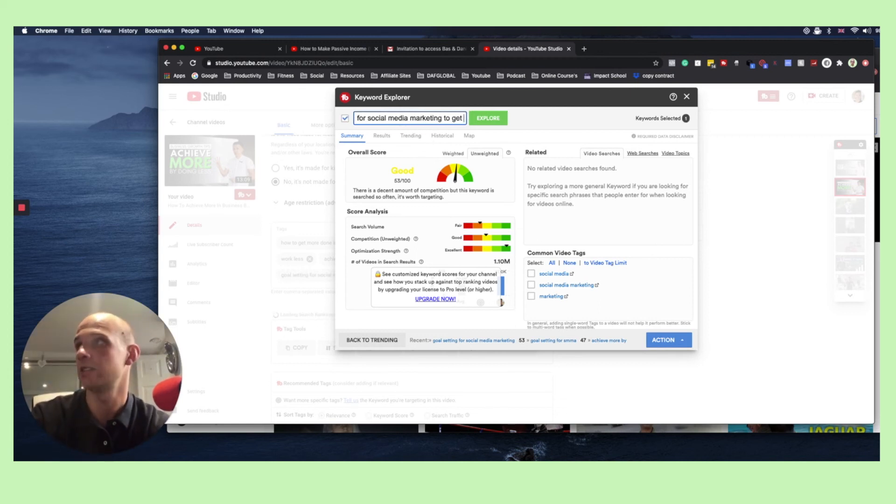
pyautogui.write(' more clients')
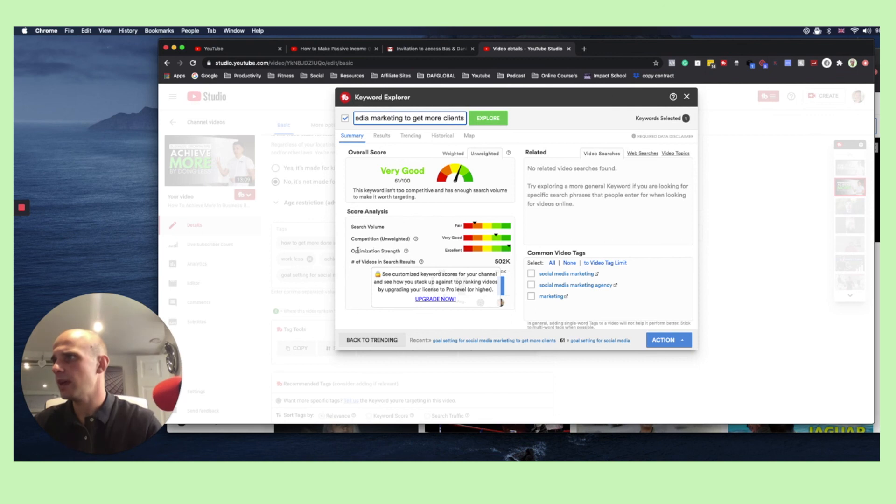
pyautogui.tripleClick(495, 263)
pyautogui.tripleClick(497, 263)
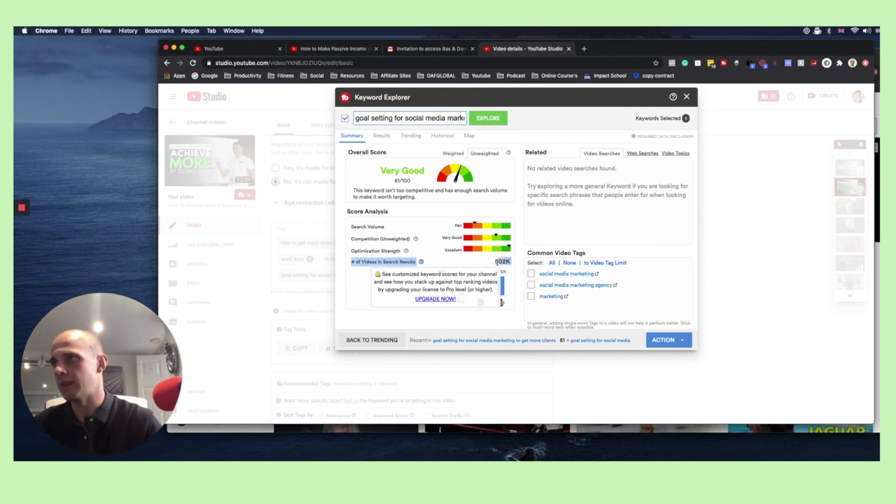
pyautogui.click(497, 263)
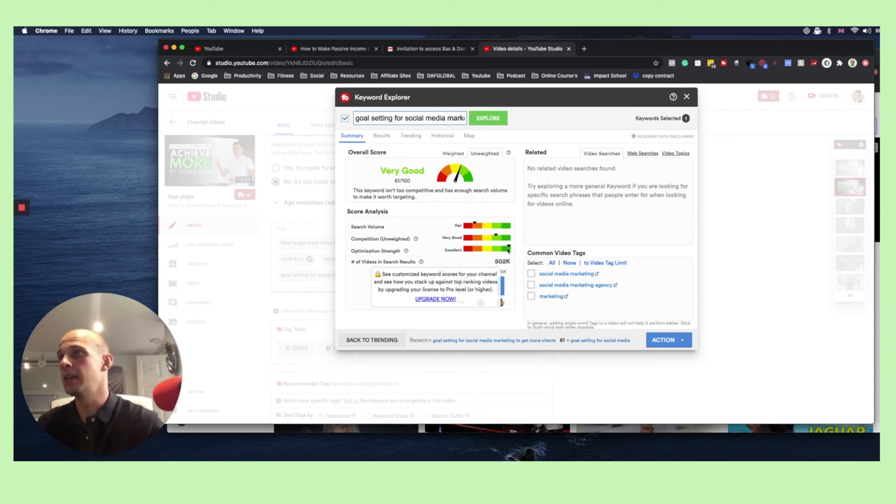
# Examine the list of videos ranking in search for the explored keyword
pyautogui.click(381, 138)
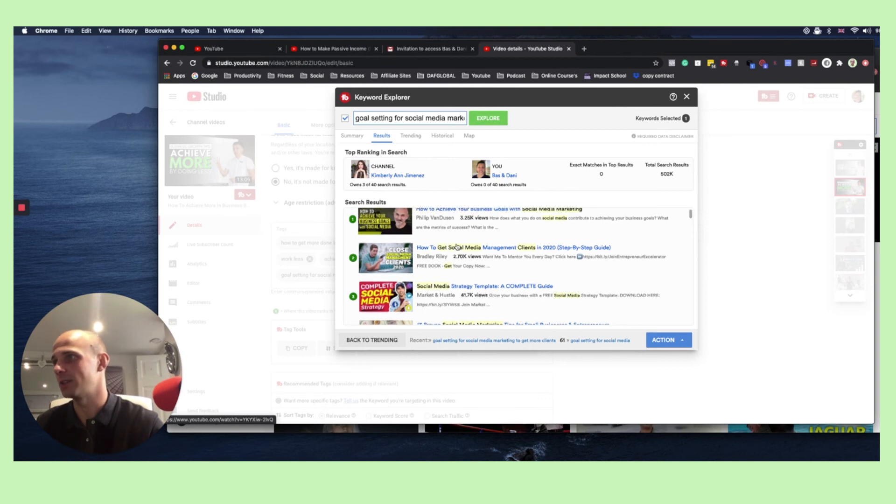
pyautogui.scroll(-3, 457, 247)
pyautogui.scroll(-6, 457, 247)
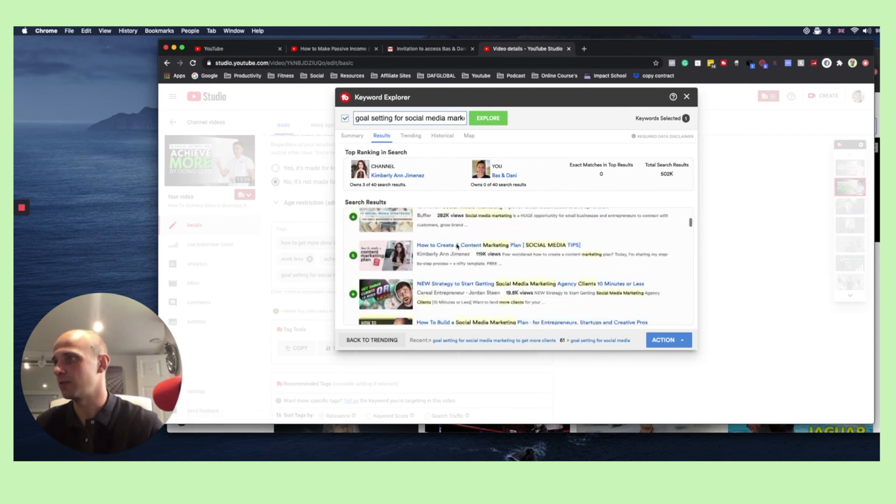
pyautogui.scroll(-5, 457, 247)
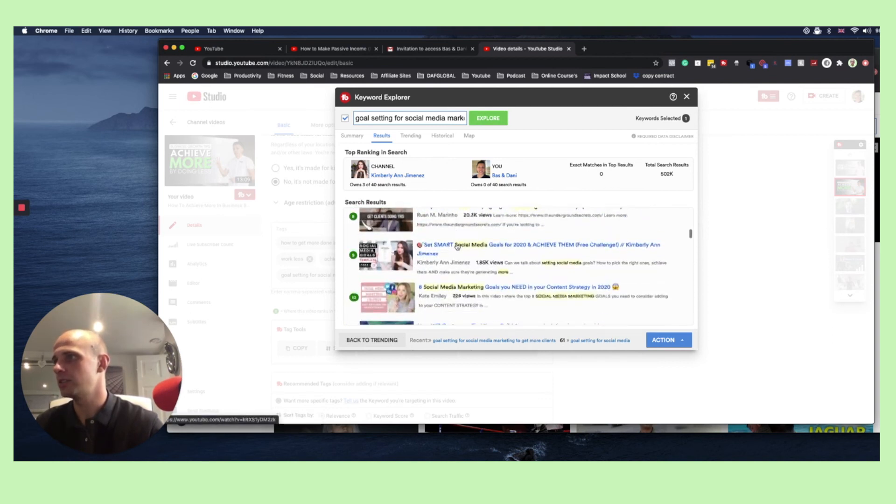
pyautogui.scroll(-5, 444, 271)
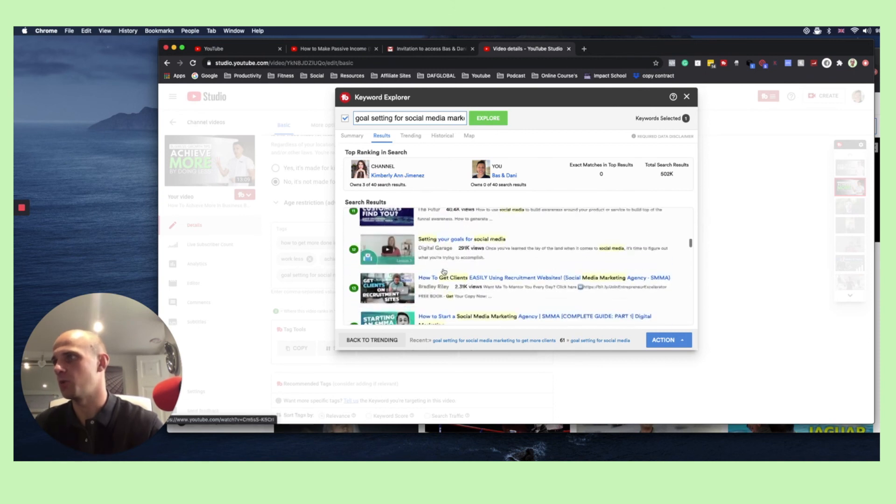
pyautogui.scroll(15, 443, 269)
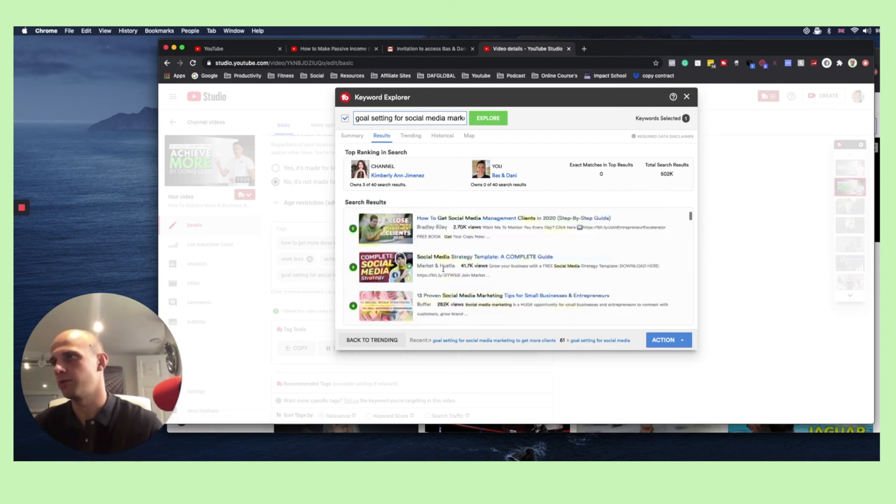
# Check the keyword's trending related queries and compare the titles and view counts of its top-ranking videos
pyautogui.click(408, 136)
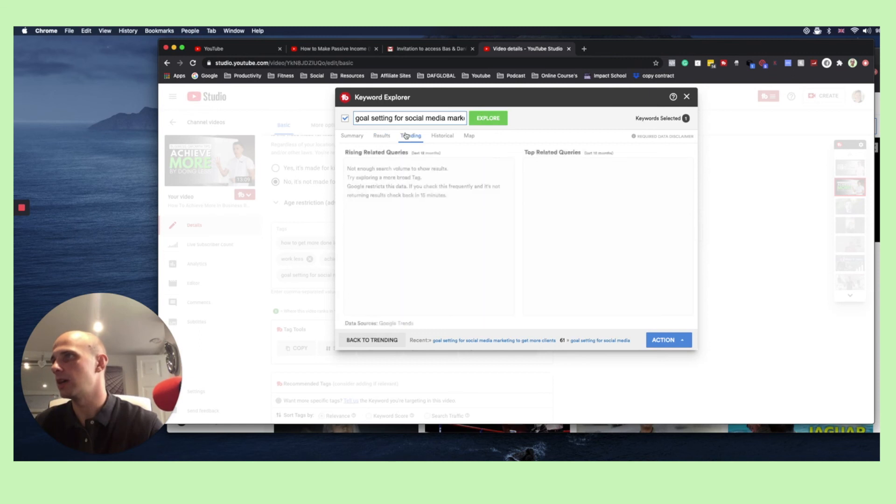
pyautogui.click(381, 136)
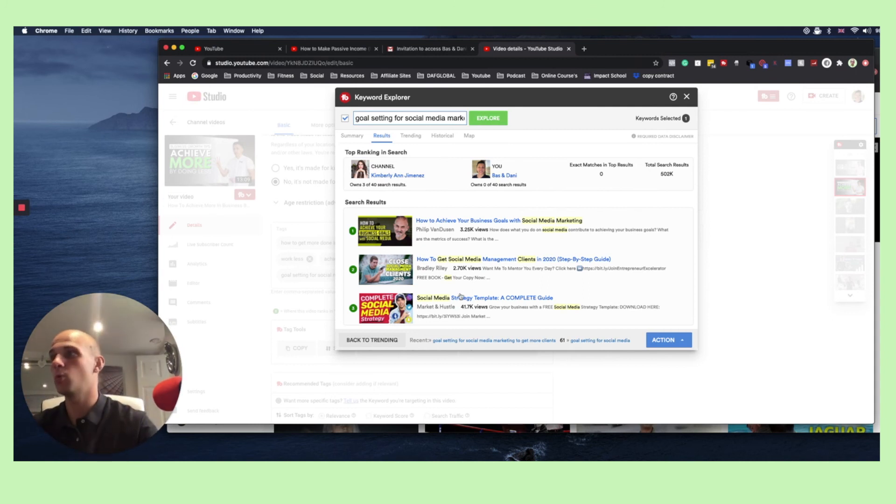
pyautogui.scroll(-1, 461, 295)
pyautogui.scroll(1, 462, 295)
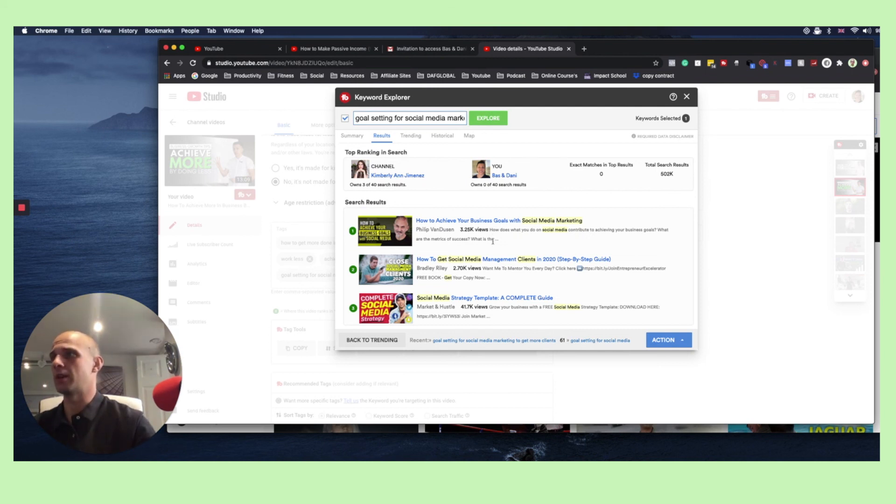
pyautogui.moveTo(462, 307); pyautogui.dragTo(481, 307)
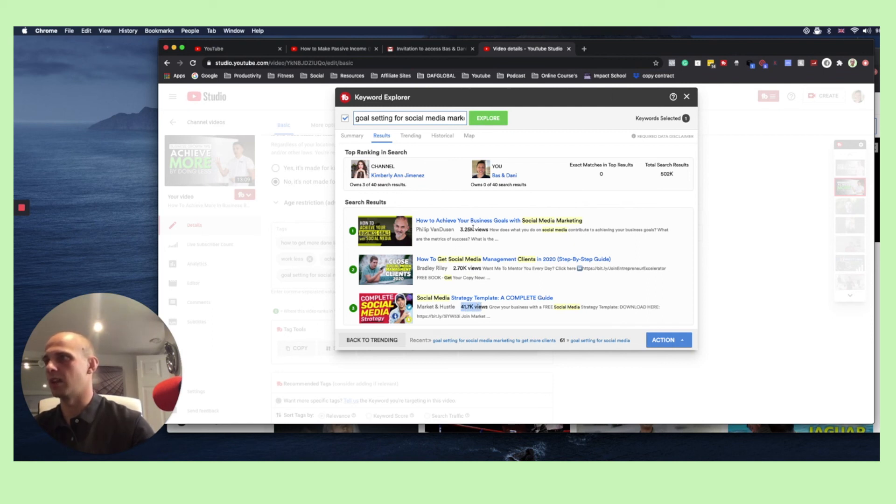
pyautogui.scroll(-3, 430, 292)
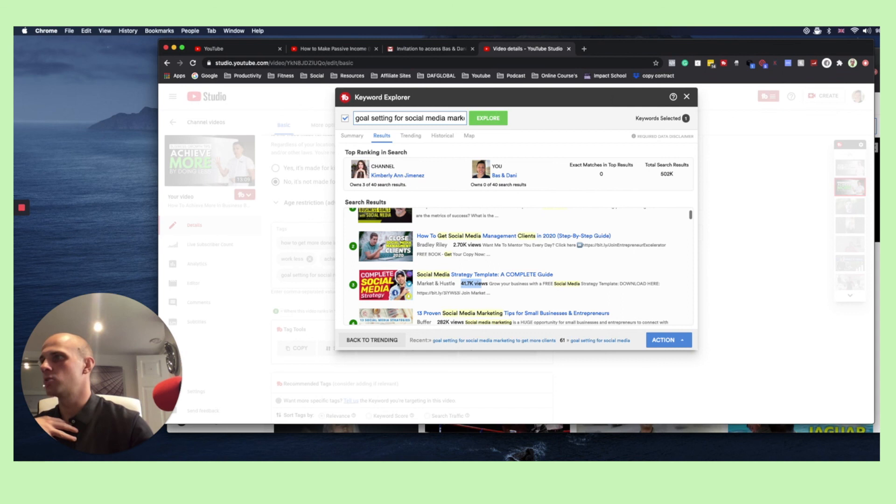
pyautogui.scroll(-3, 396, 283)
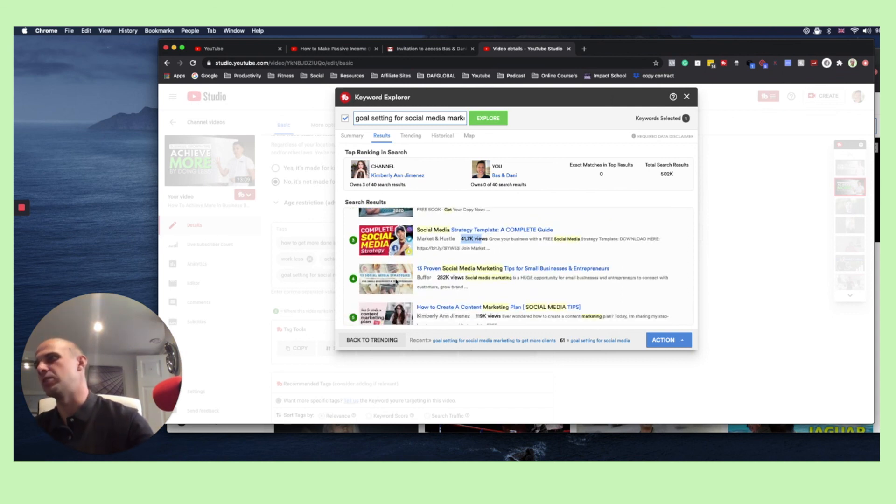
pyautogui.scroll(-2, 396, 282)
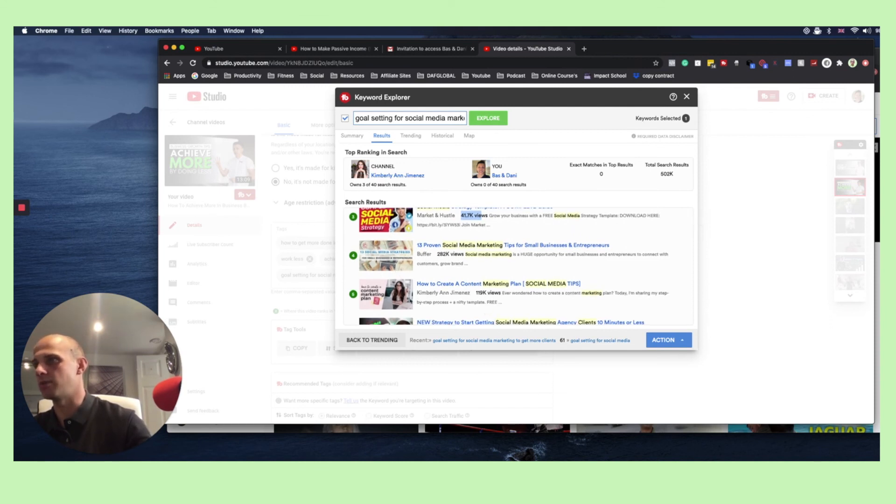
pyautogui.scroll(-1, 372, 304)
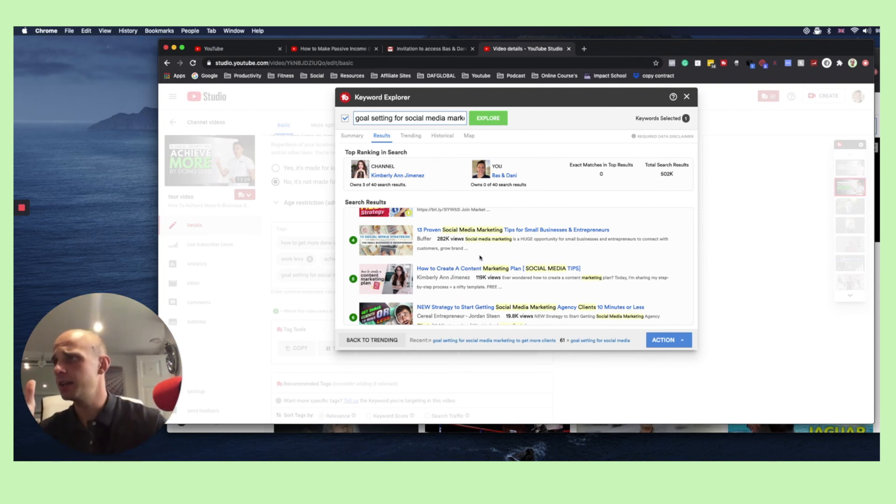
pyautogui.scroll(2, 579, 269)
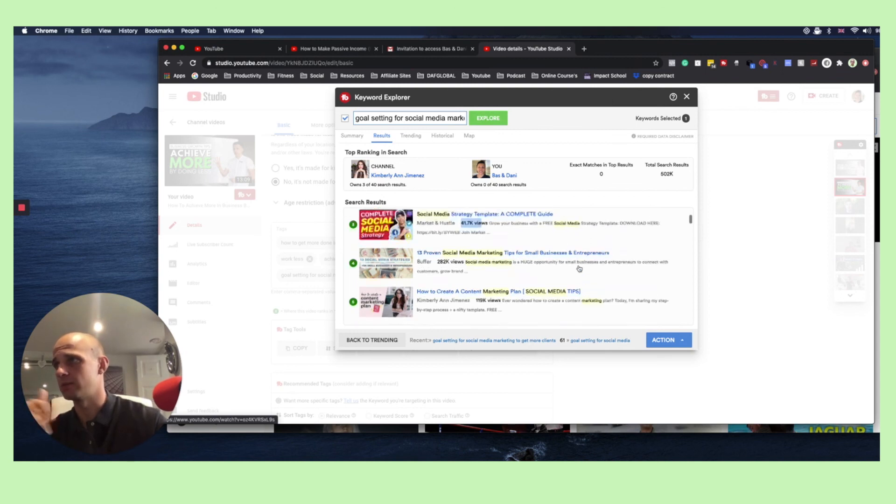
pyautogui.scroll(5, 580, 269)
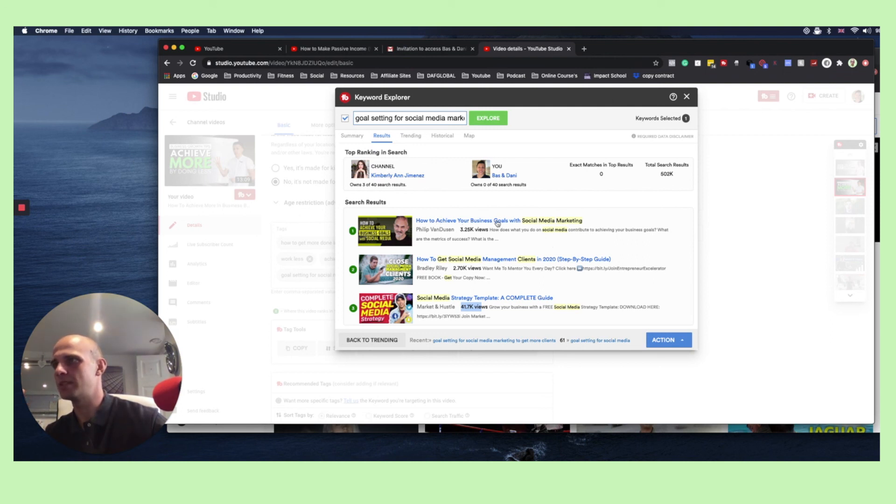
# Explore the keyword "how to achieve your goals with social media marketing" and insert it into the current video's tags
pyautogui.click(442, 119)
pyautogui.press('super+a')
pyautogui.write('how to ac')
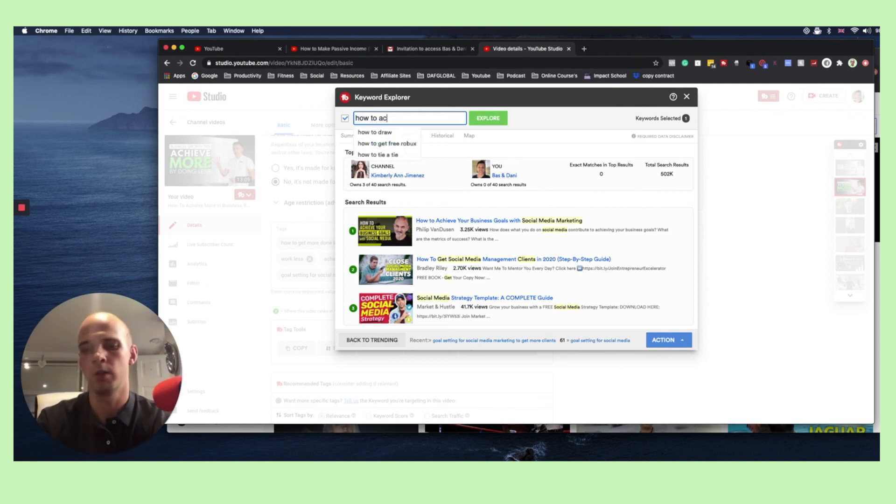
pyautogui.write('hieve your ')
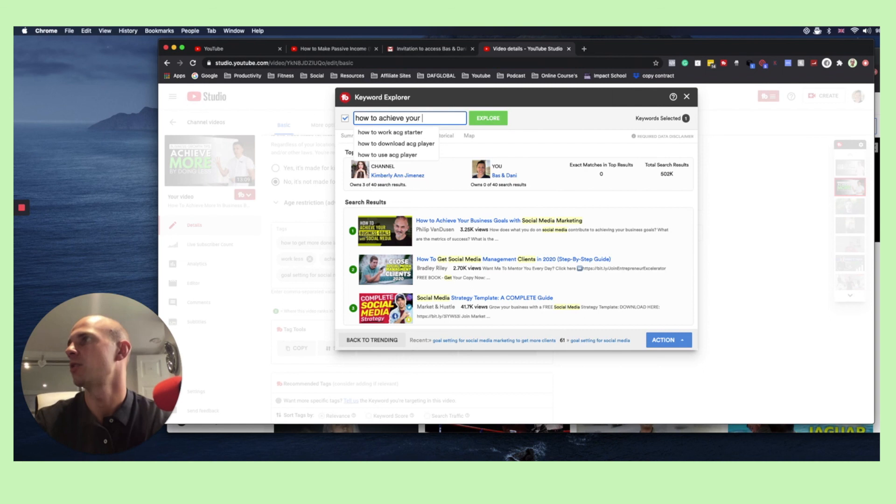
pyautogui.write('goals with so')
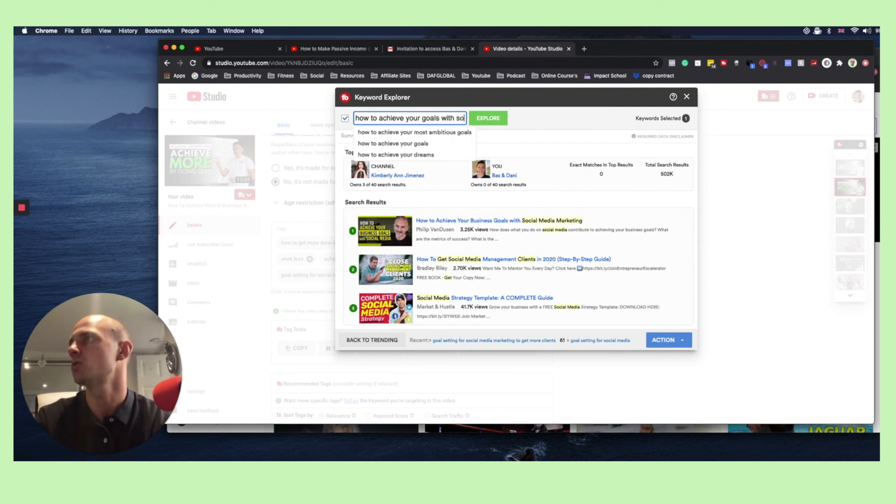
pyautogui.write('cial media marketing')
pyautogui.click(489, 119)
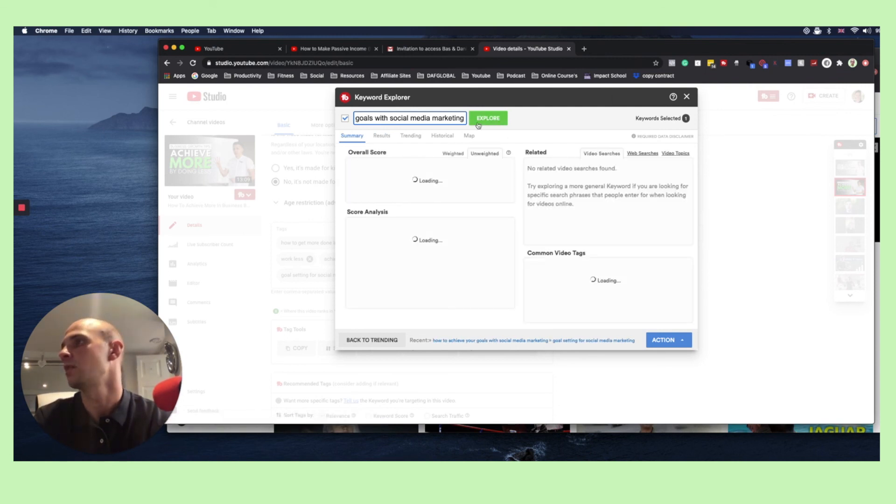
pyautogui.click(665, 339)
pyautogui.click(652, 313)
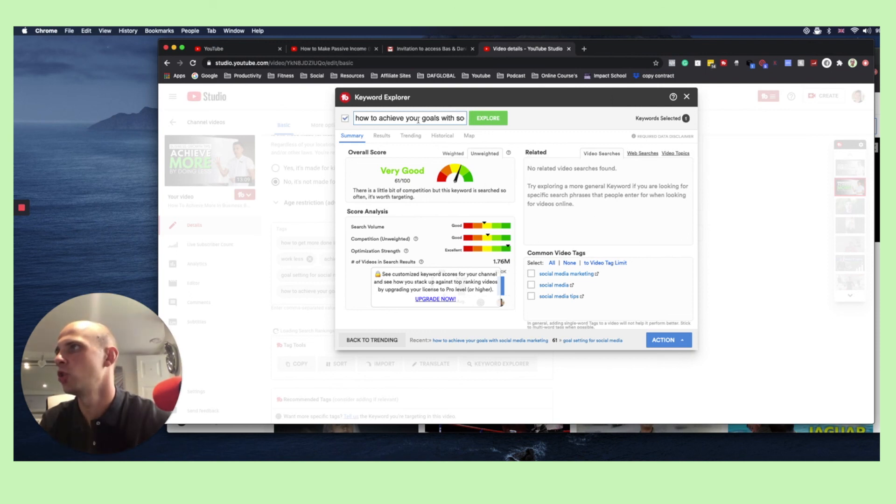
# Explore "tips to achieve your goals with social media marketing", insert it into the current video's tags and close Keyword Explorer
pyautogui.doubleClick(363, 119)
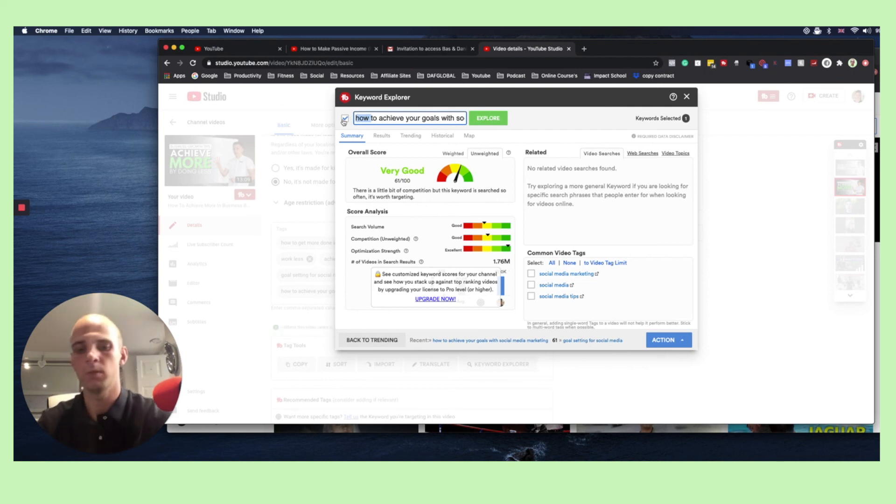
pyautogui.write('tips')
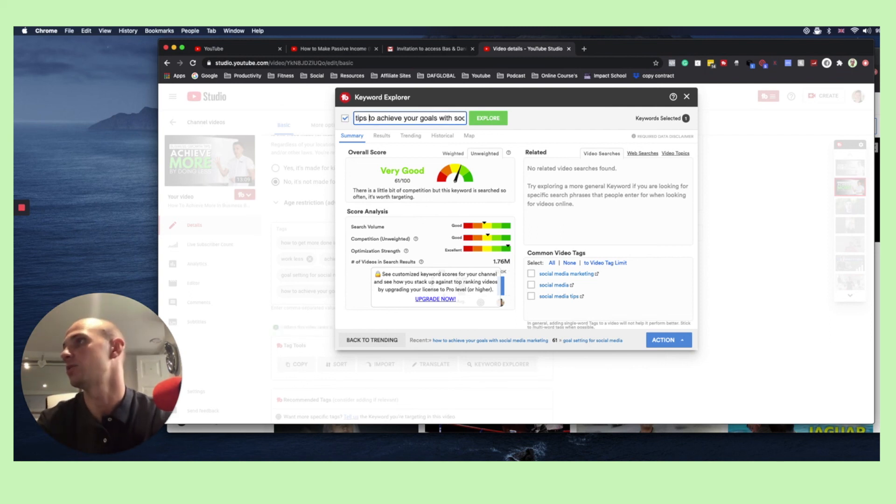
pyautogui.press('Return')
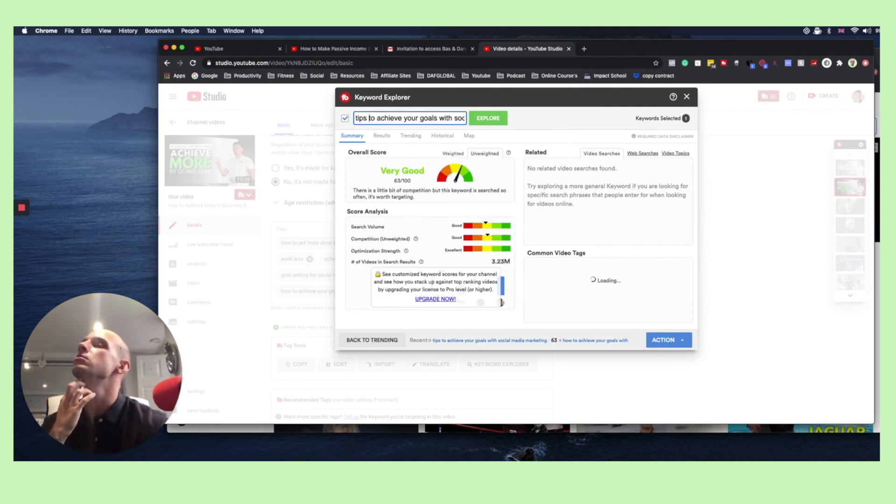
pyautogui.click(684, 340)
pyautogui.click(653, 313)
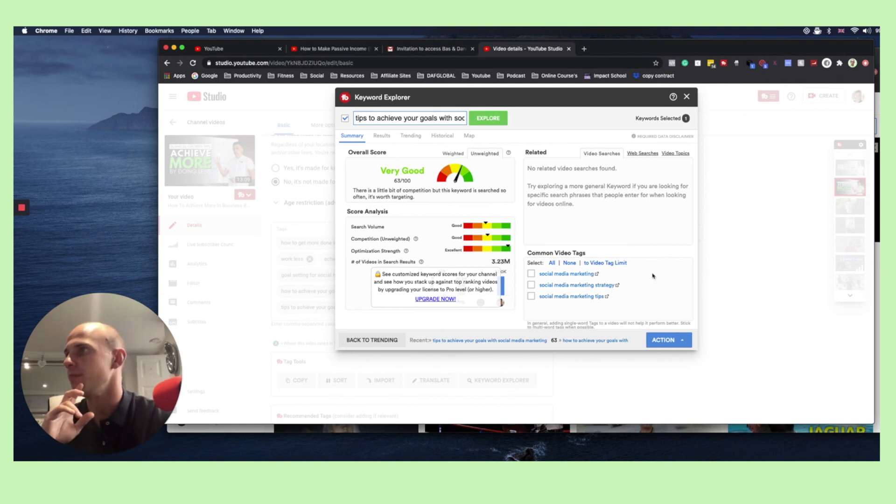
pyautogui.click(687, 97)
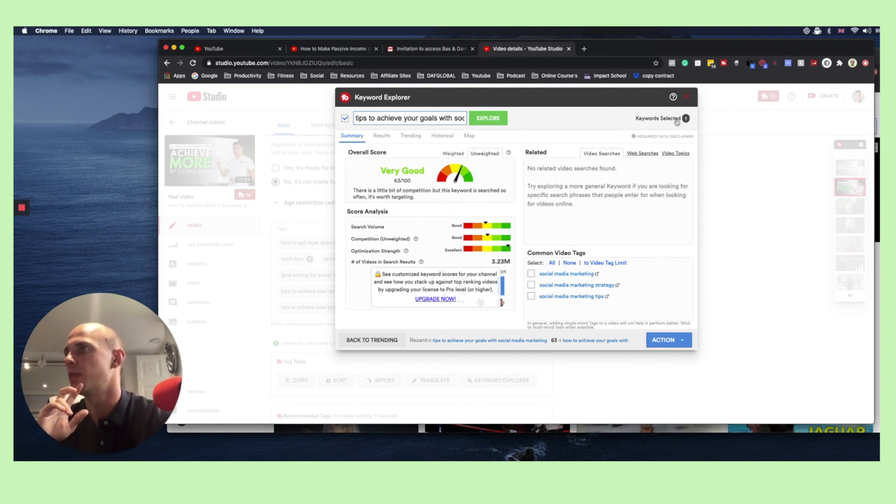
# Review the video's updated tag list and the recommended tags beneath it
pyautogui.scroll(-5, 618, 293)
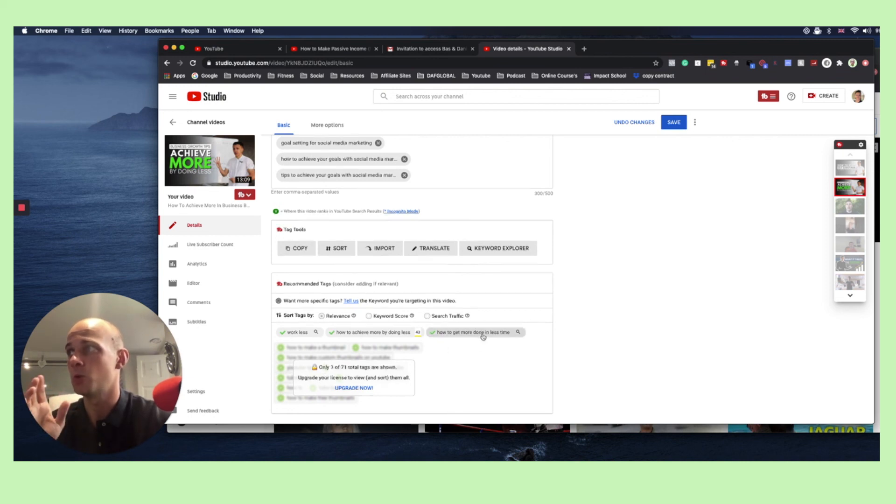
pyautogui.scroll(3, 483, 335)
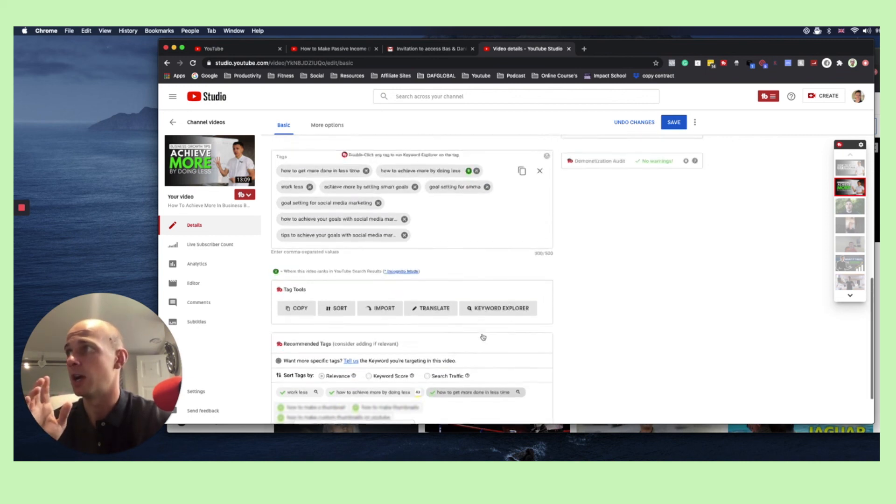
pyautogui.click(438, 243)
pyautogui.scroll(-1, 452, 271)
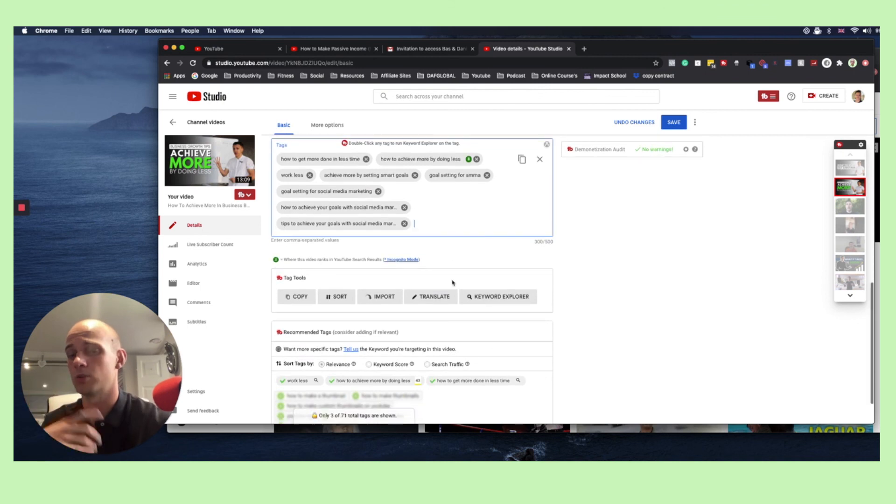
pyautogui.scroll(-1, 465, 280)
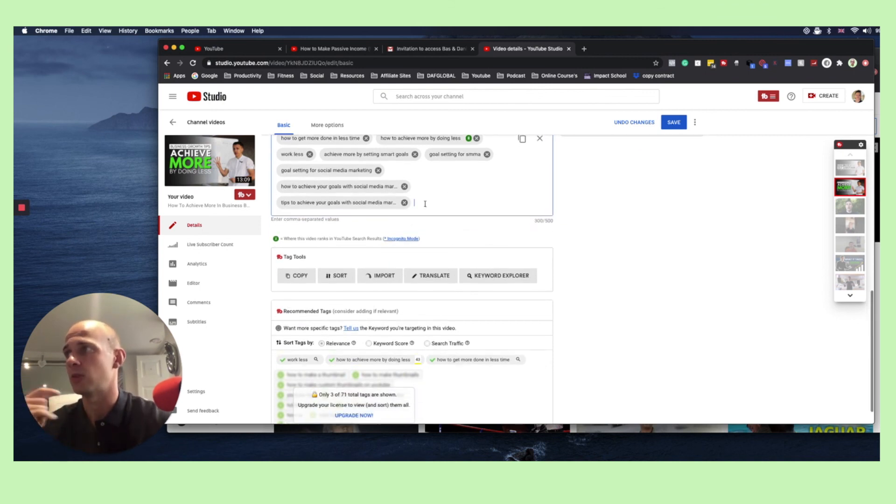
pyautogui.scroll(-1, 448, 276)
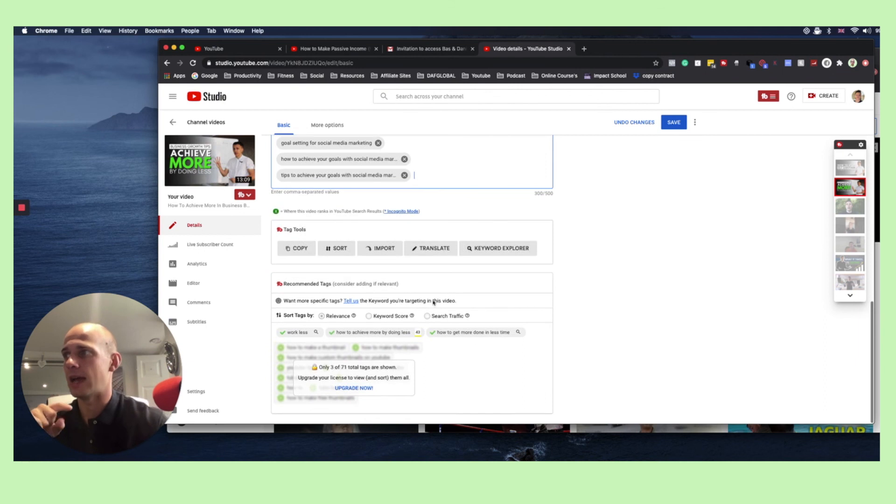
pyautogui.click(363, 332)
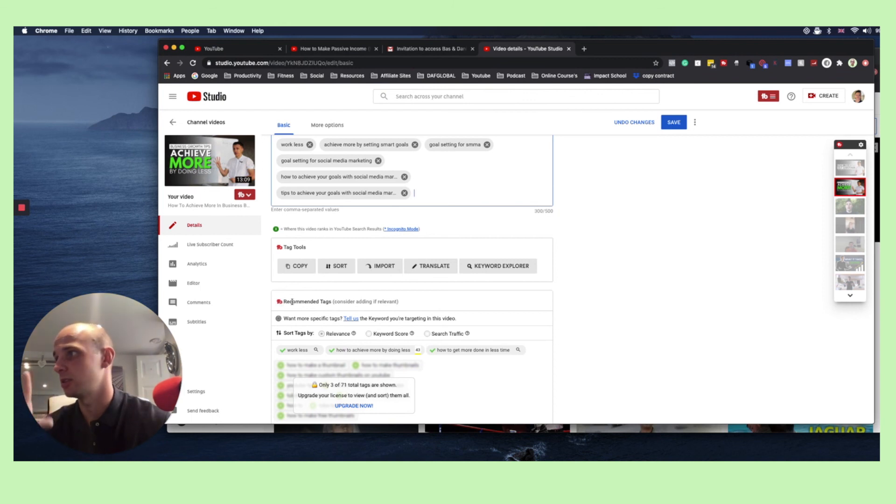
pyautogui.scroll(-1, 275, 306)
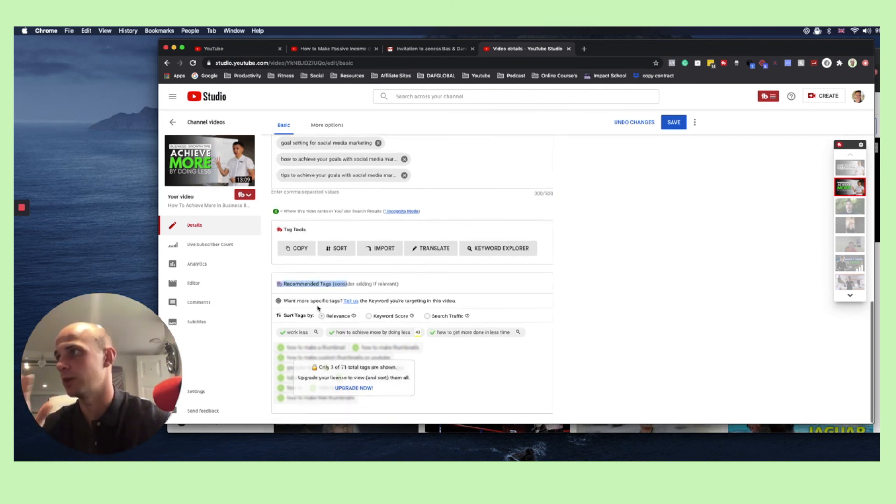